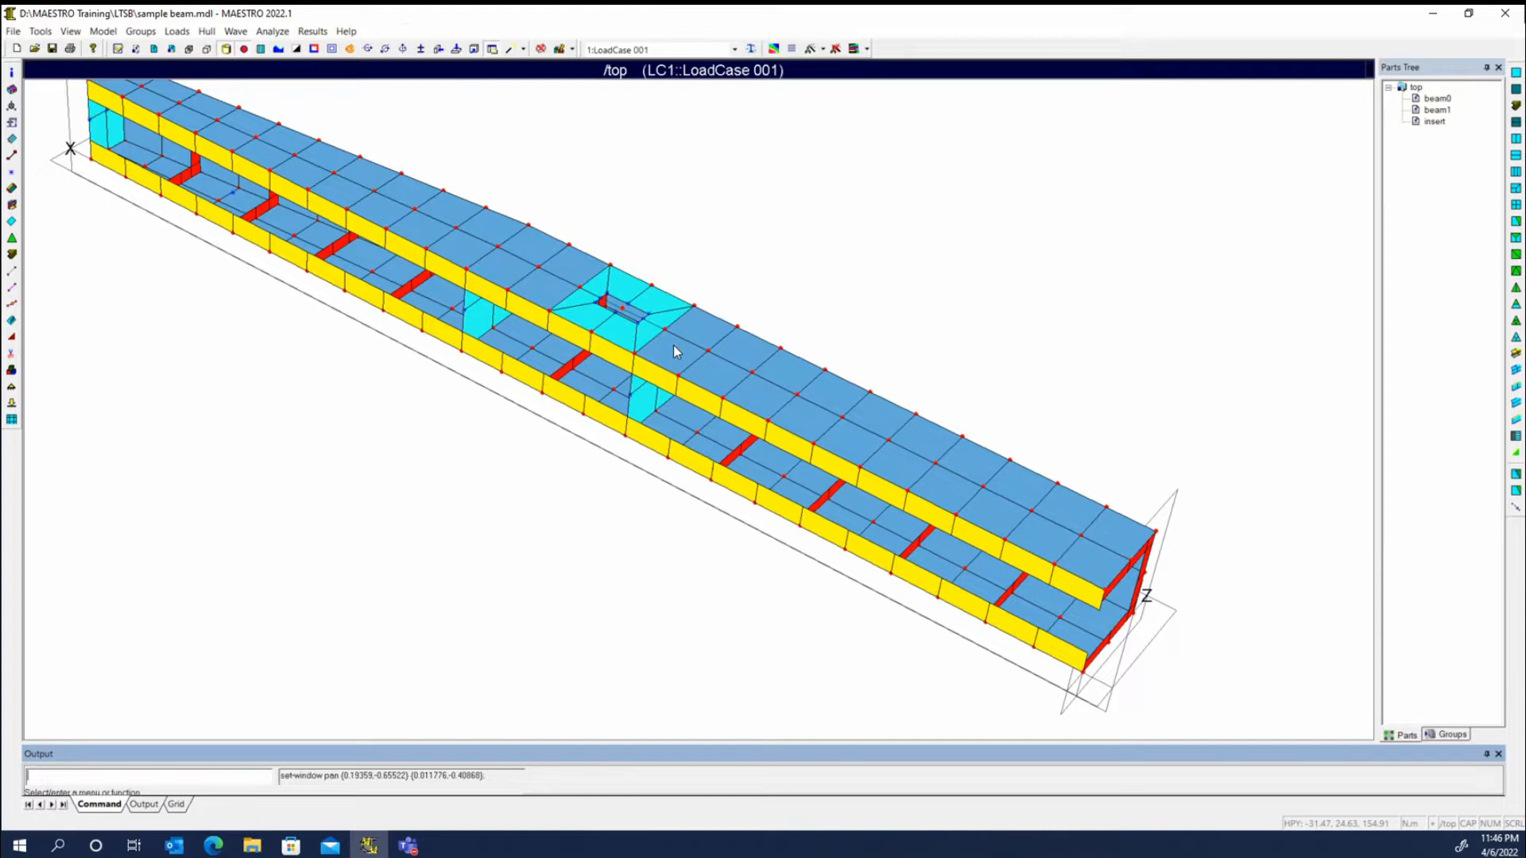
middle_click_drag(719, 500, 699, 460)
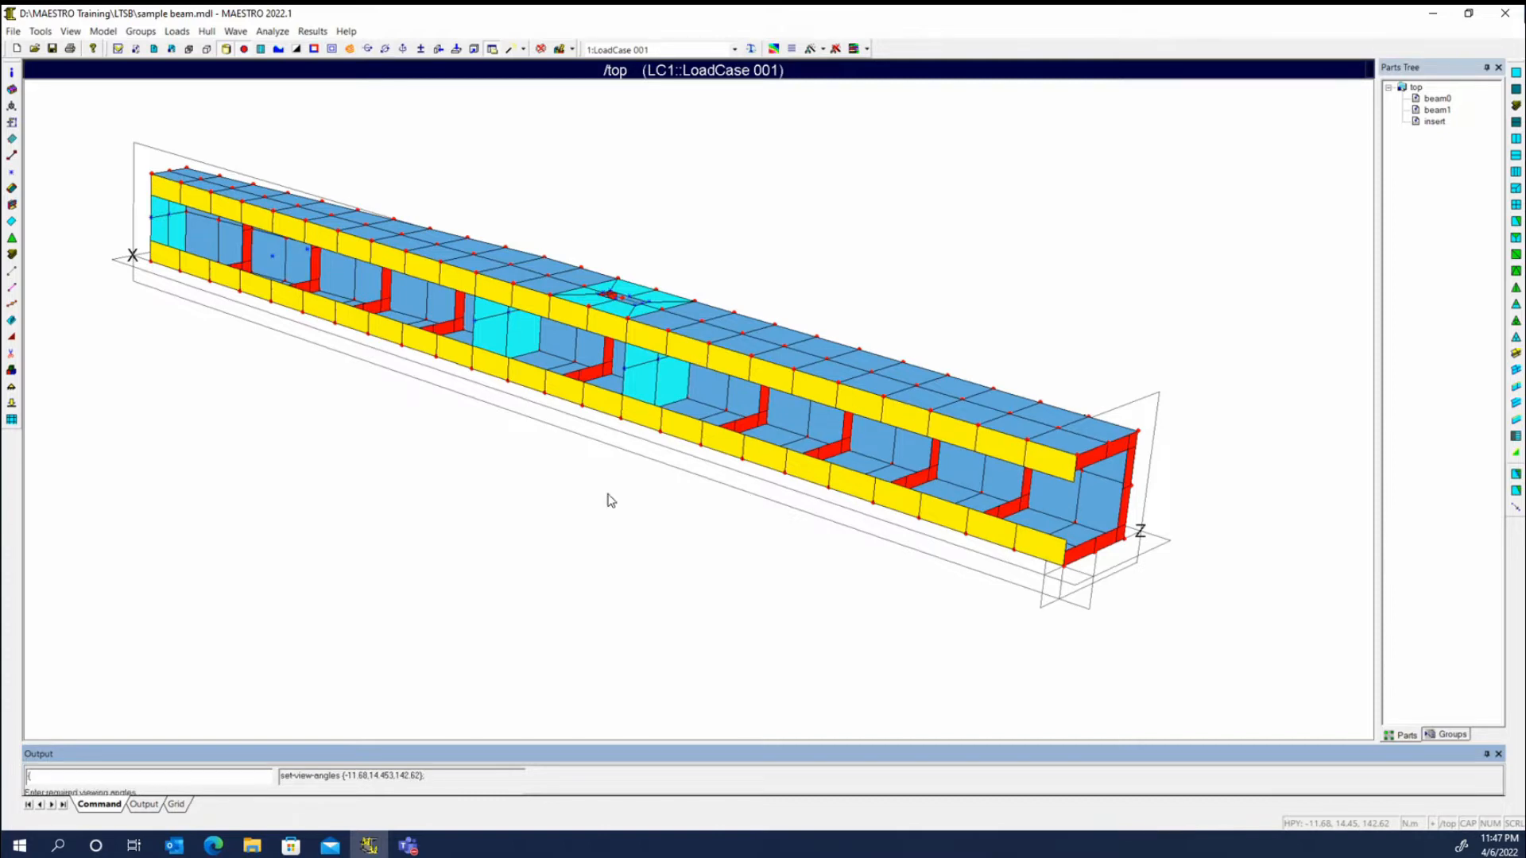
middle_click_drag(602, 504, 607, 497)
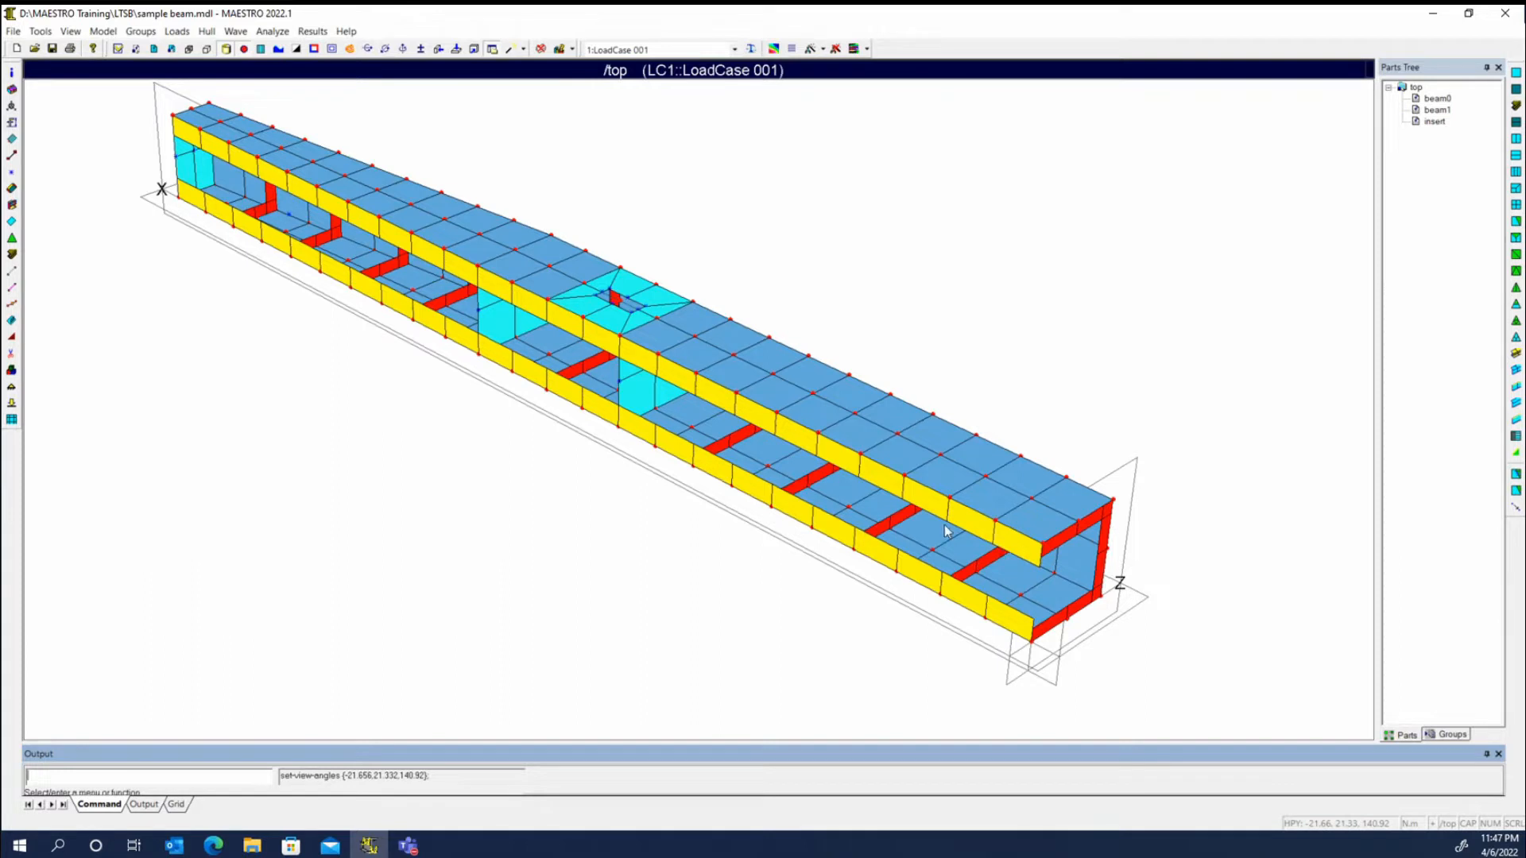
left_click(12, 205)
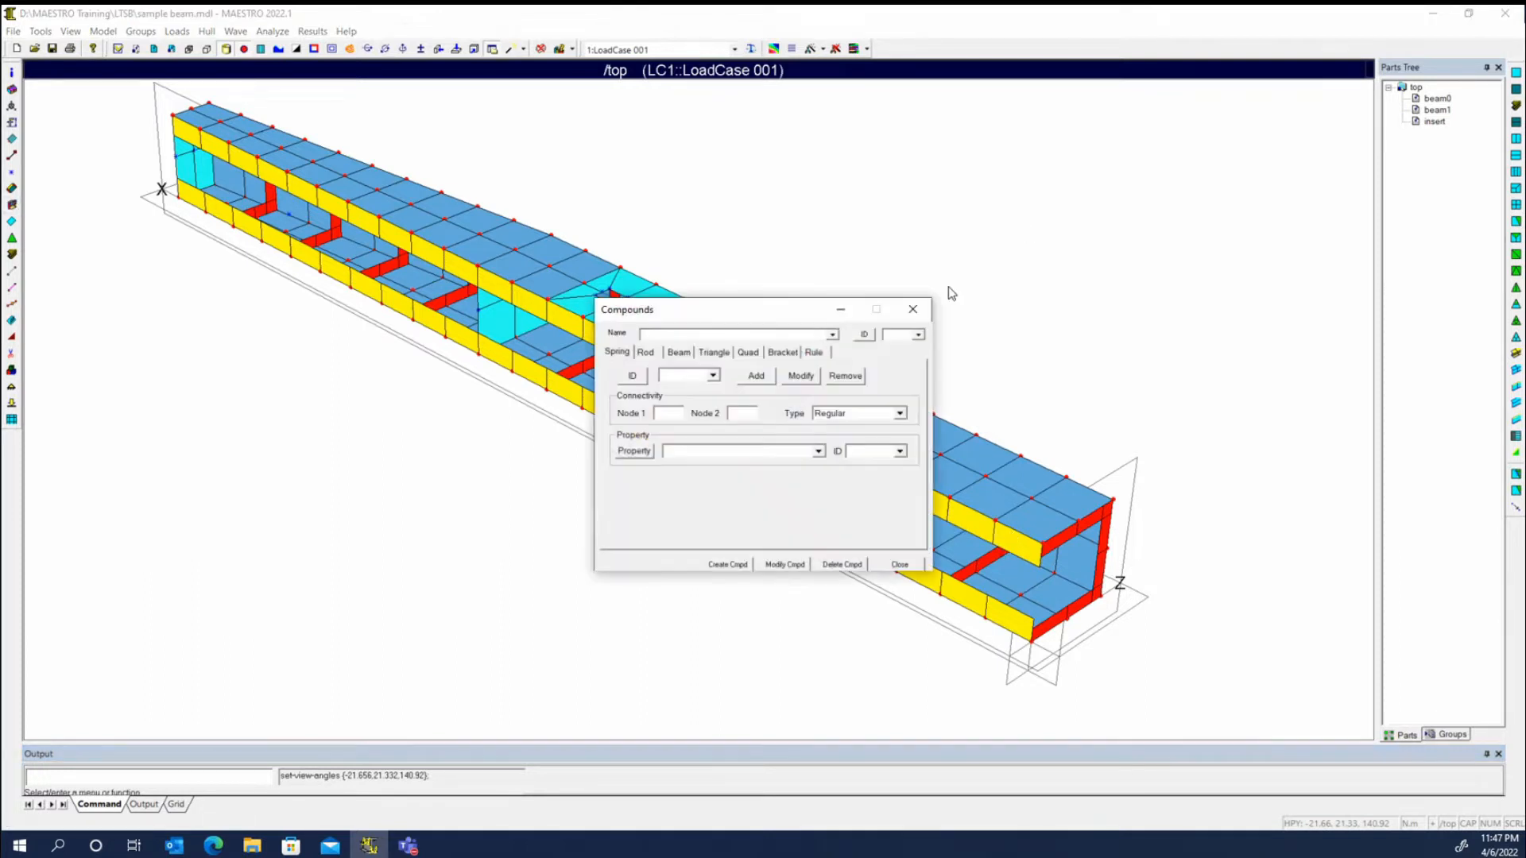
left_click(914, 311)
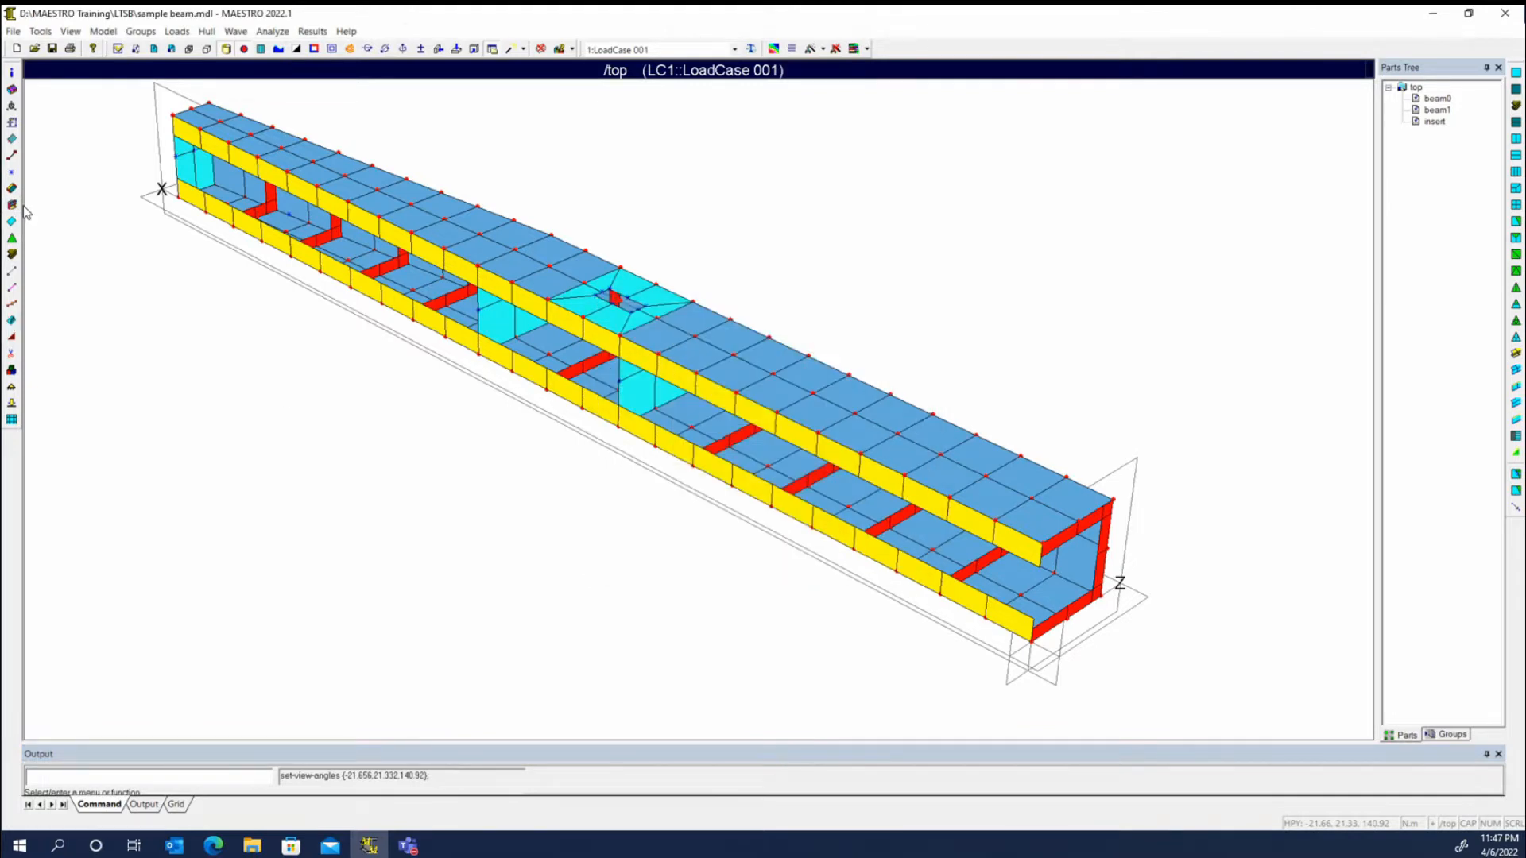
Make beam0 the current part and disable the girder on the upper strake along its open side
right_click(1440, 91)
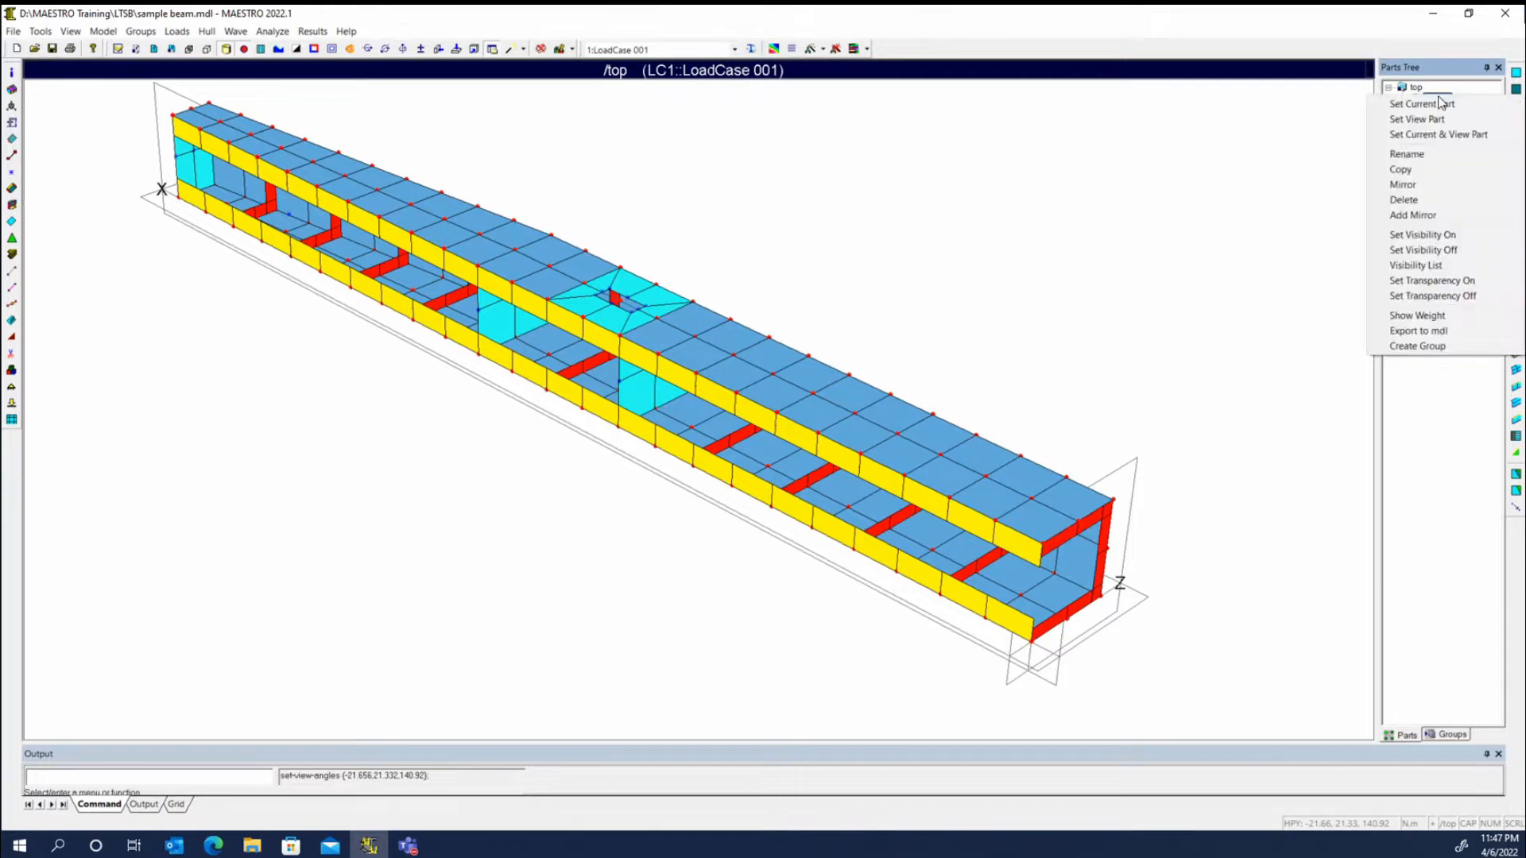
left_click(1440, 103)
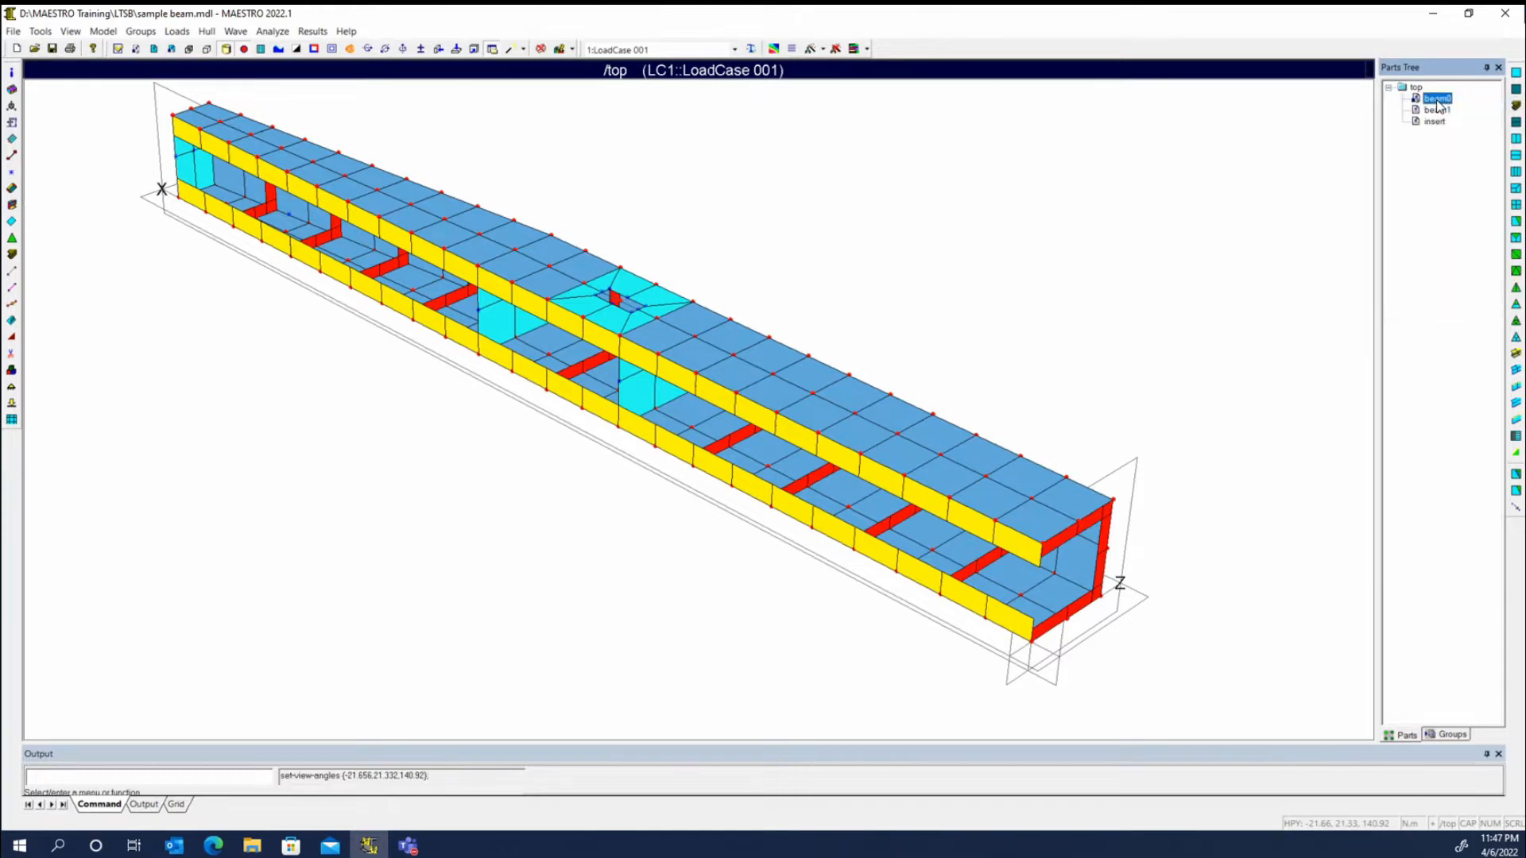
left_click(13, 193)
left_click_drag(763, 330, 1065, 145)
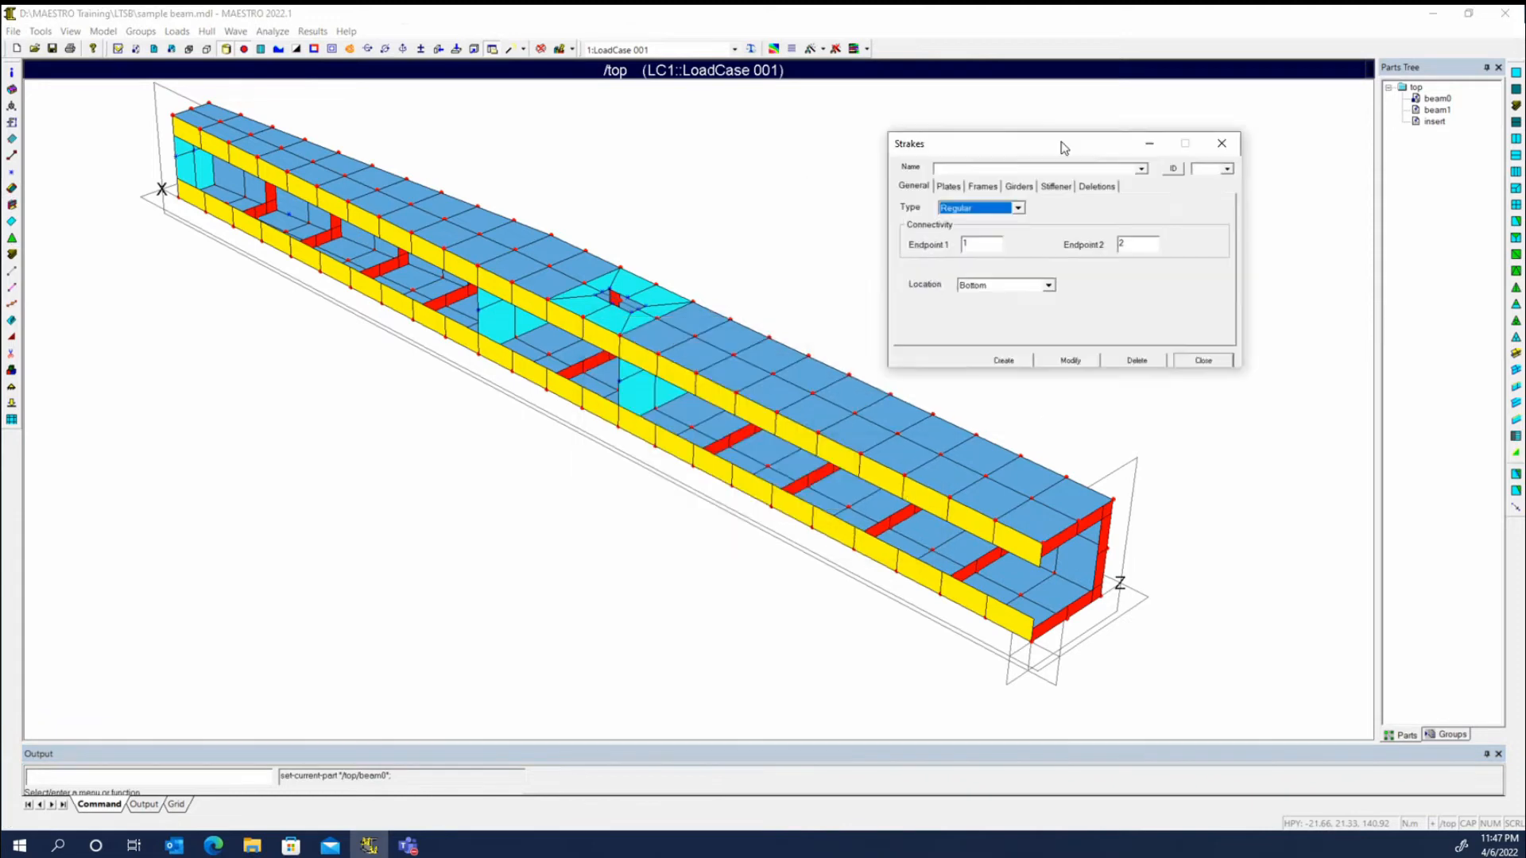
left_click(893, 454)
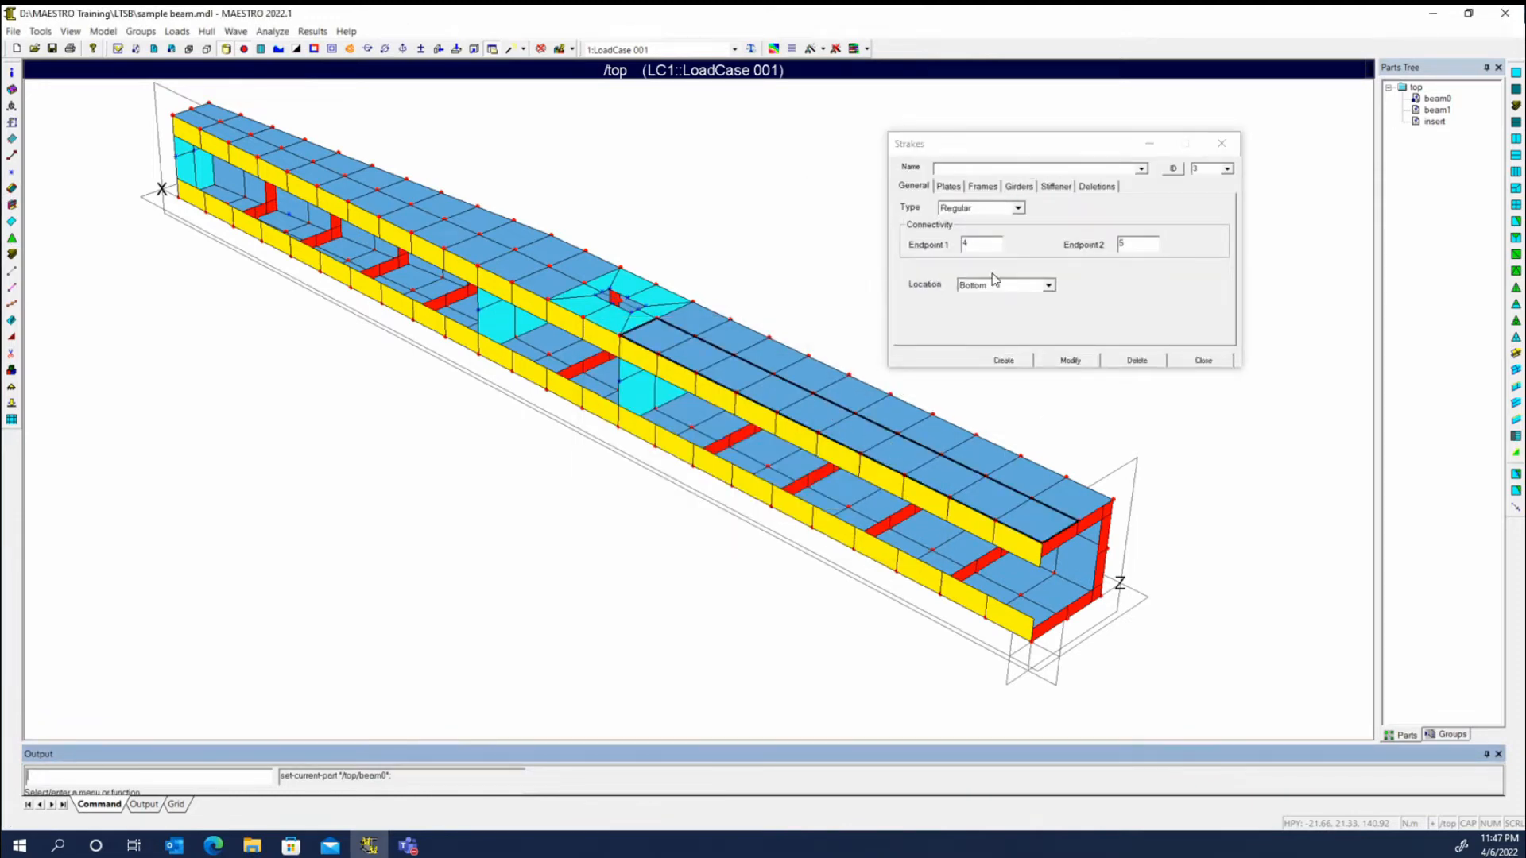
left_click(1021, 186)
left_click(906, 206)
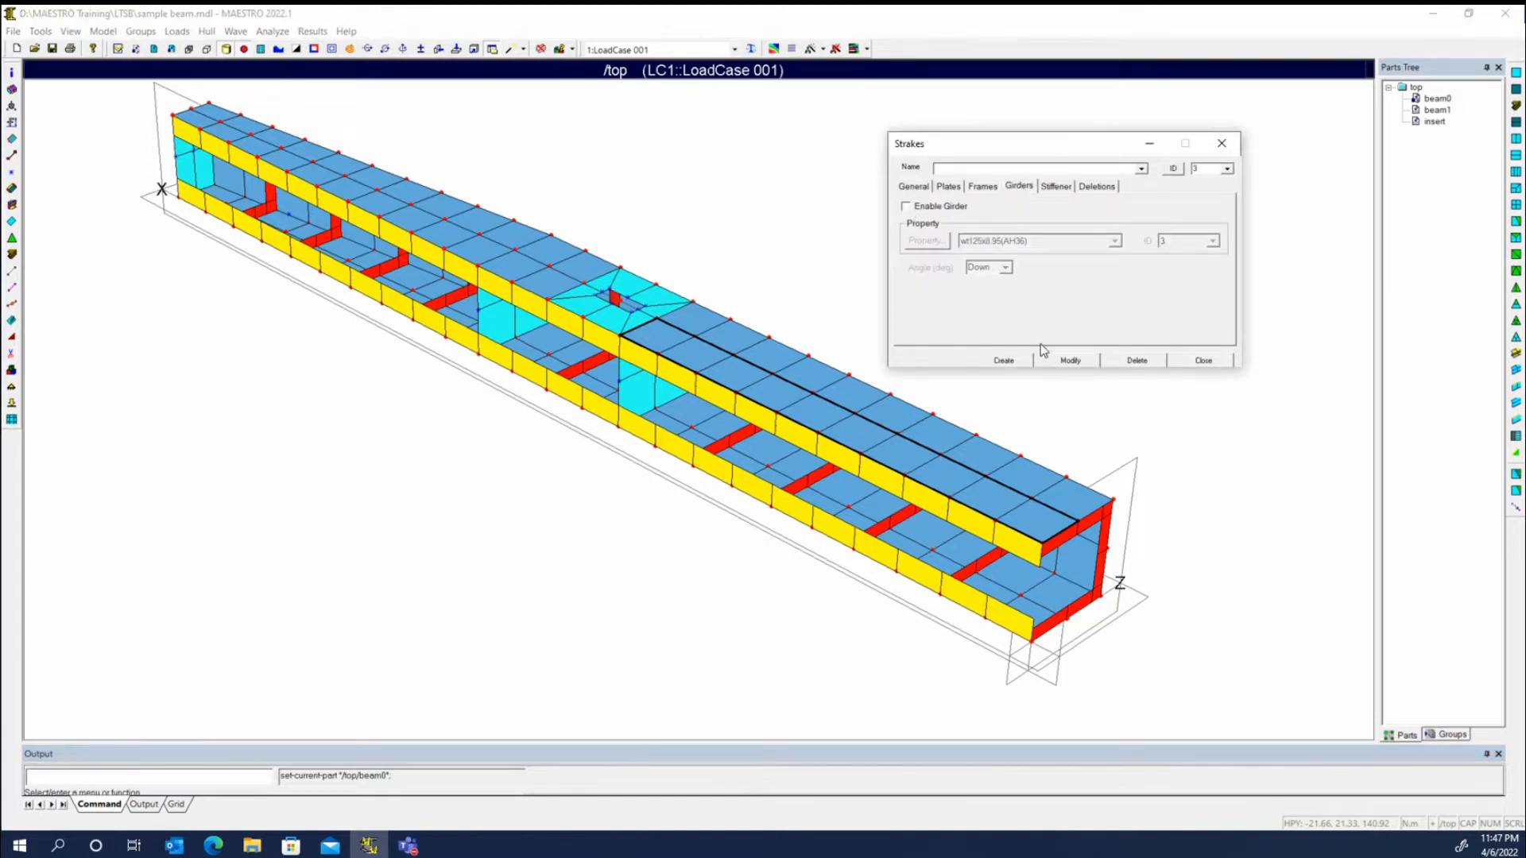
left_click(1070, 360)
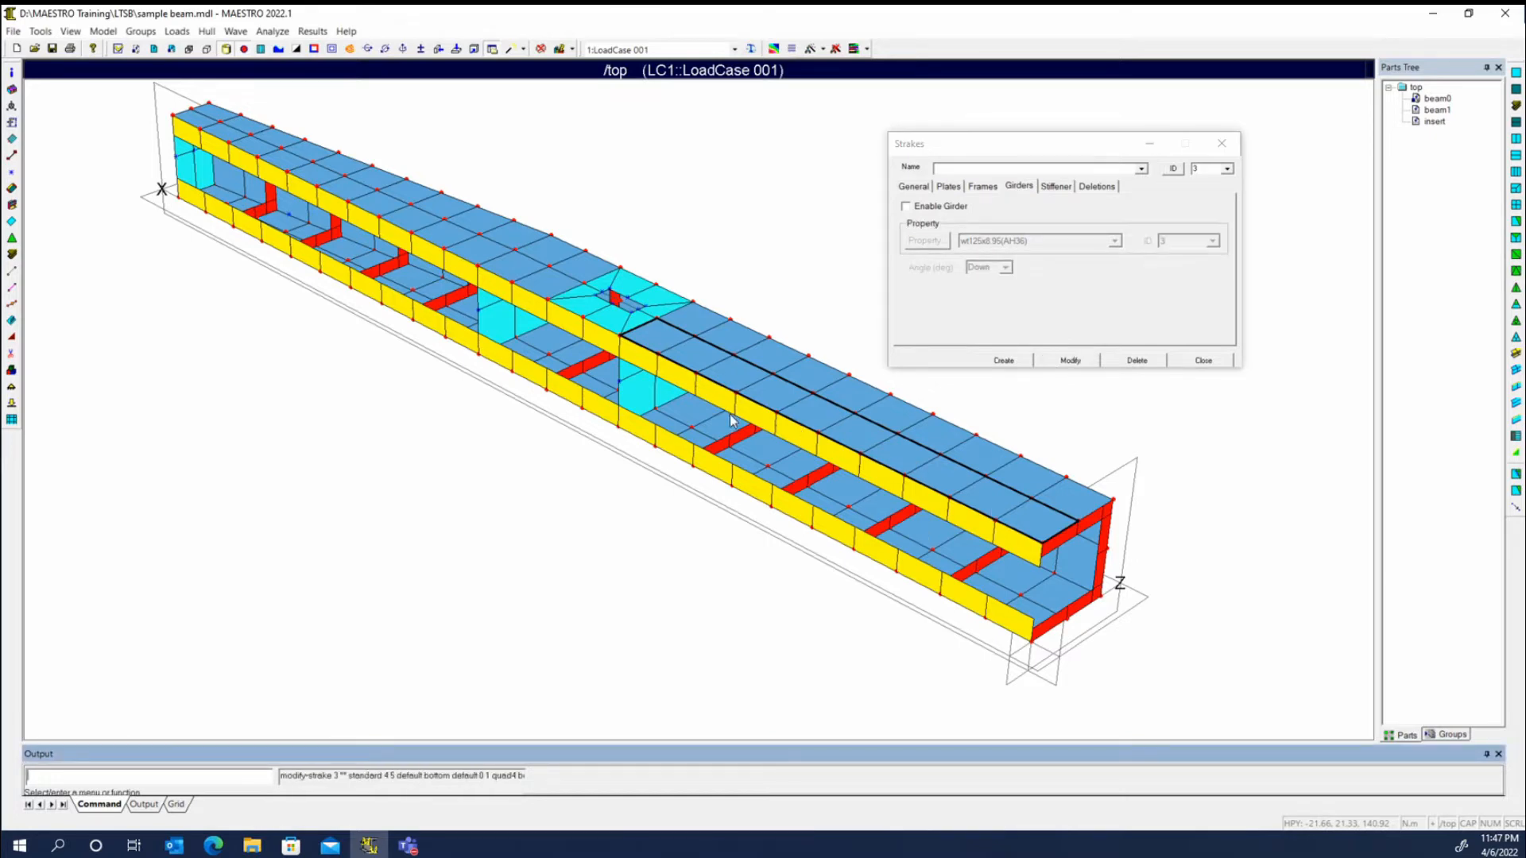
right_click(713, 547)
left_click(726, 535)
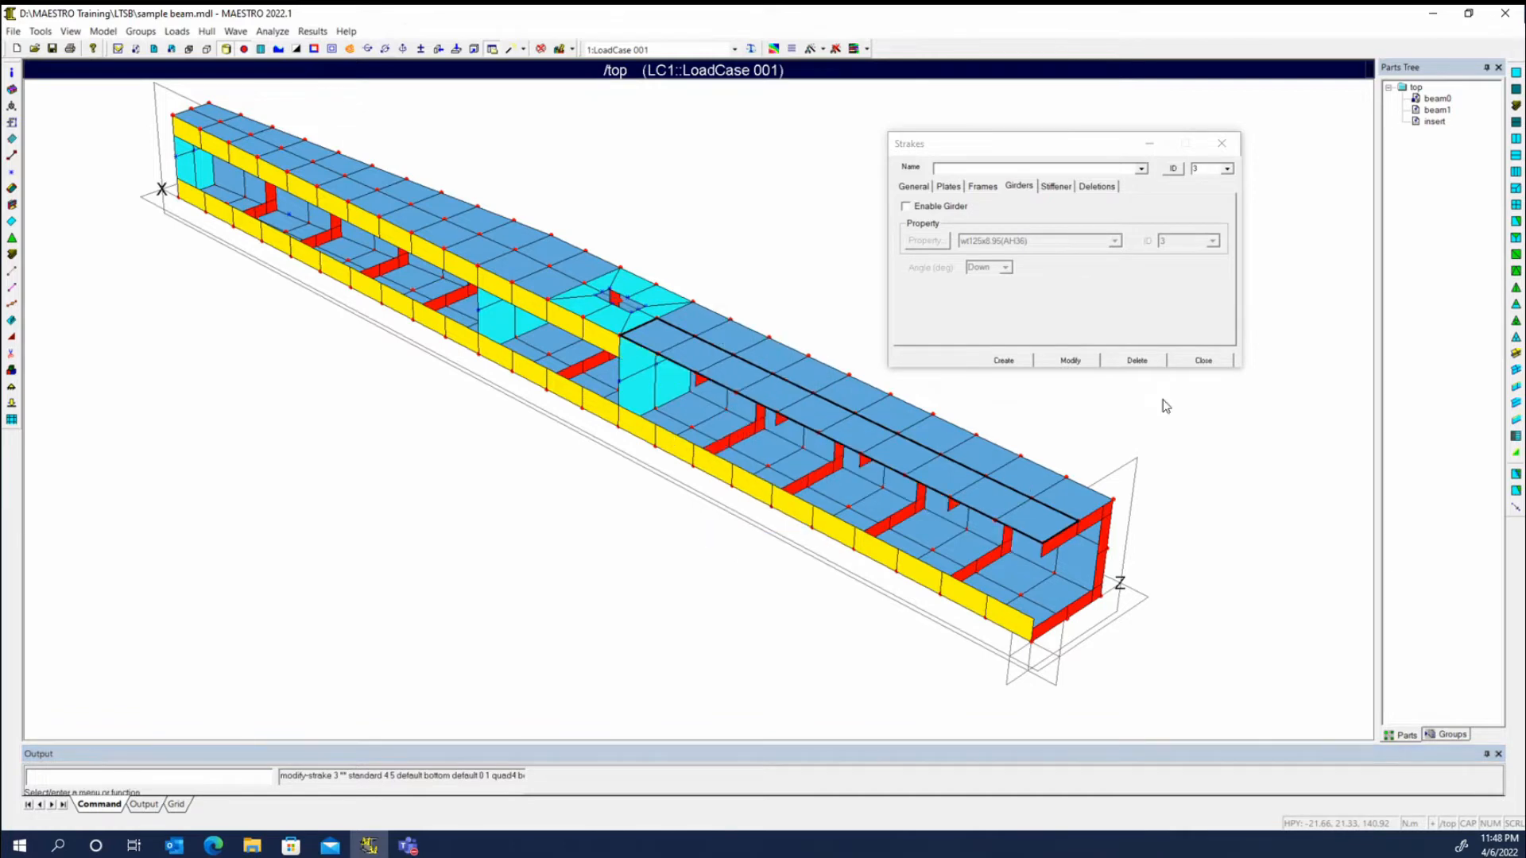
left_click(1203, 362)
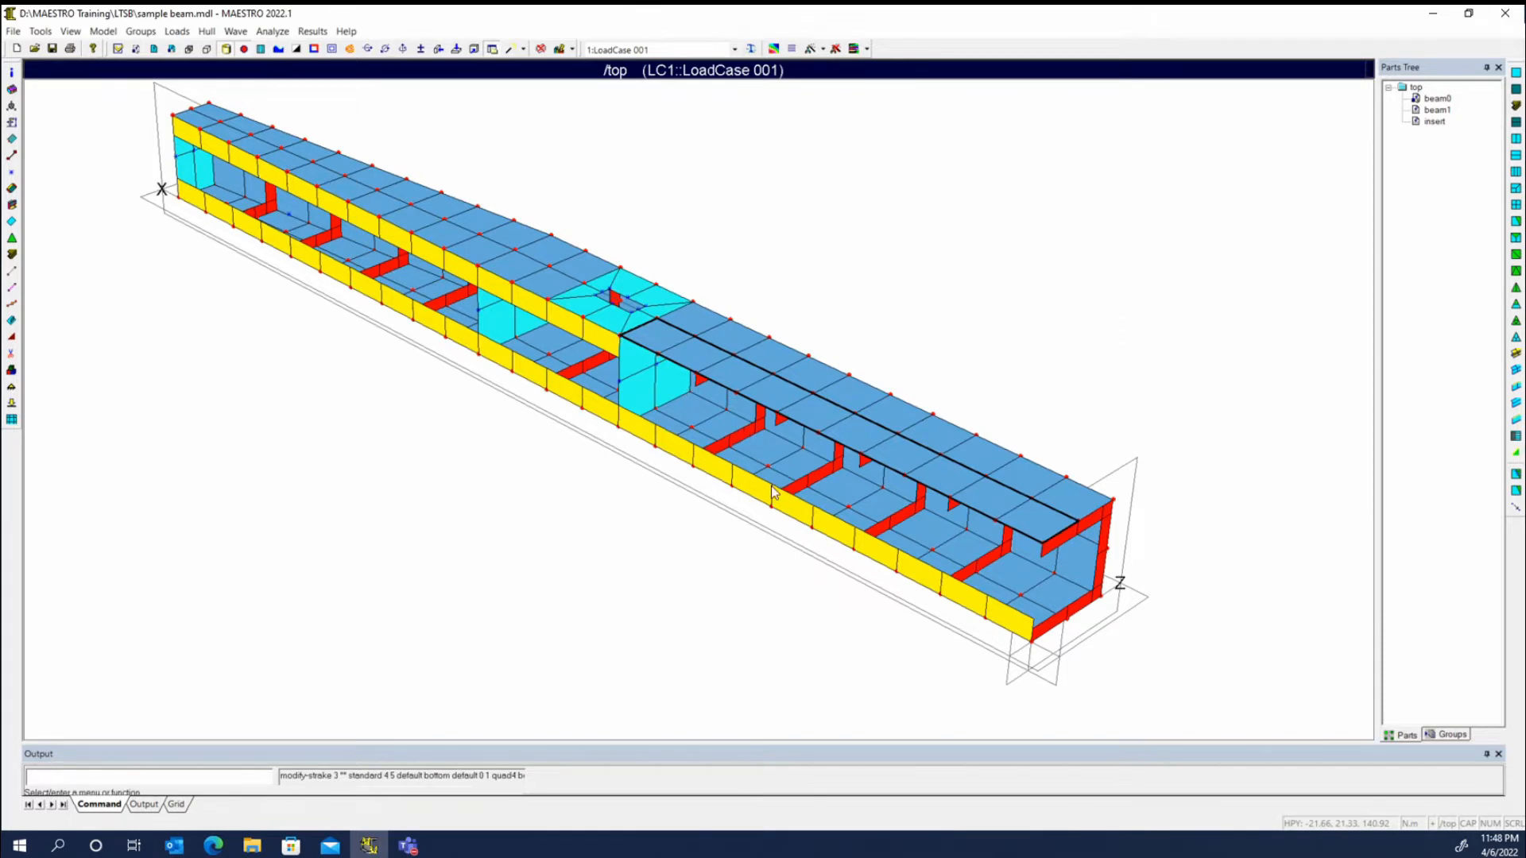
Try adding three individual upper plate elements from the insert and beam1 to a general group
left_click(12, 370)
left_click_drag(775, 311, 1000, 60)
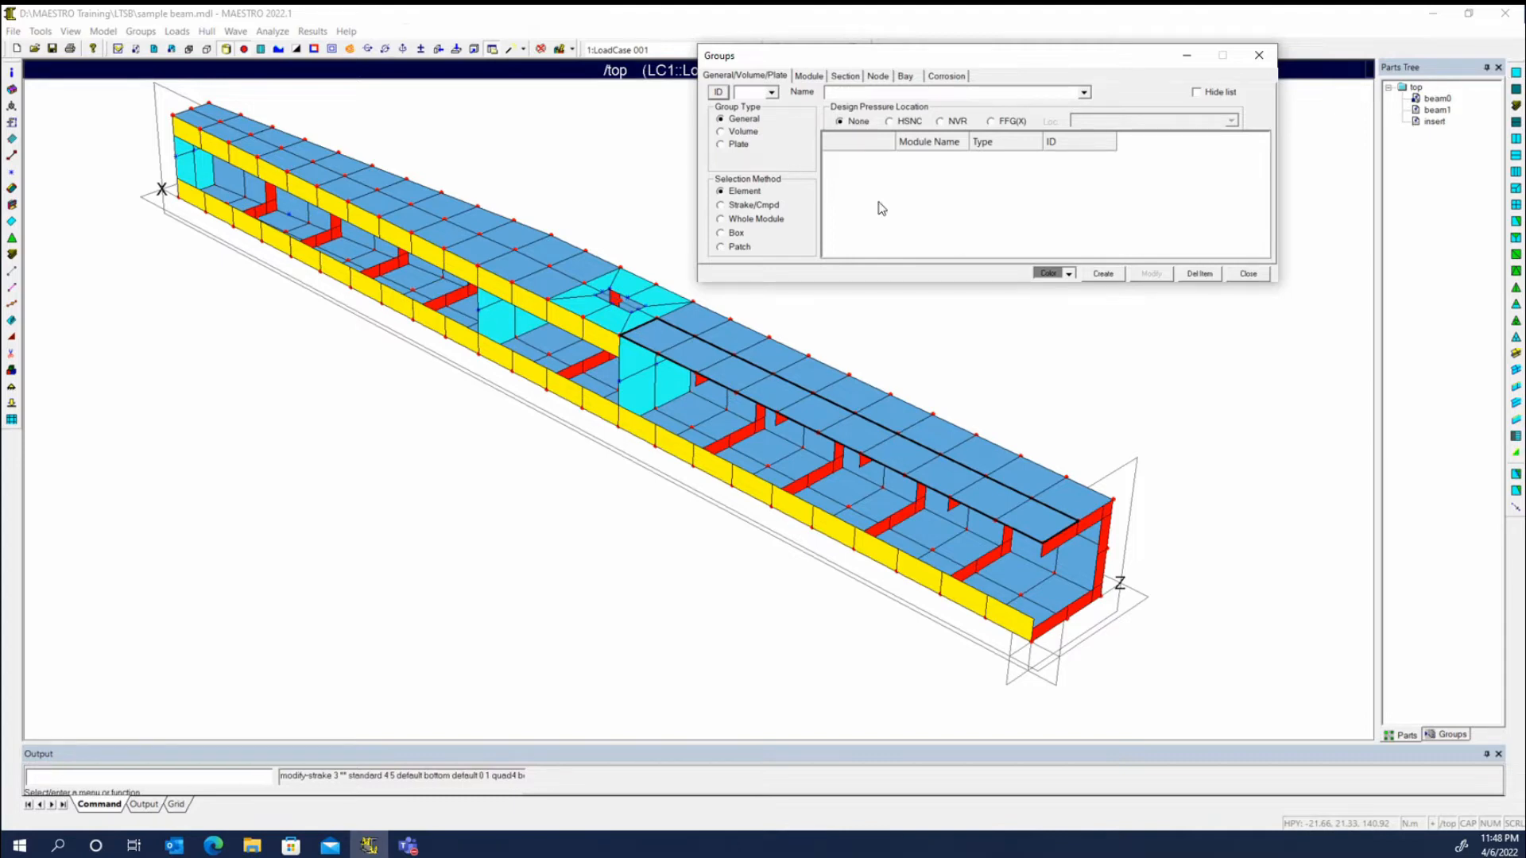
left_click(541, 292)
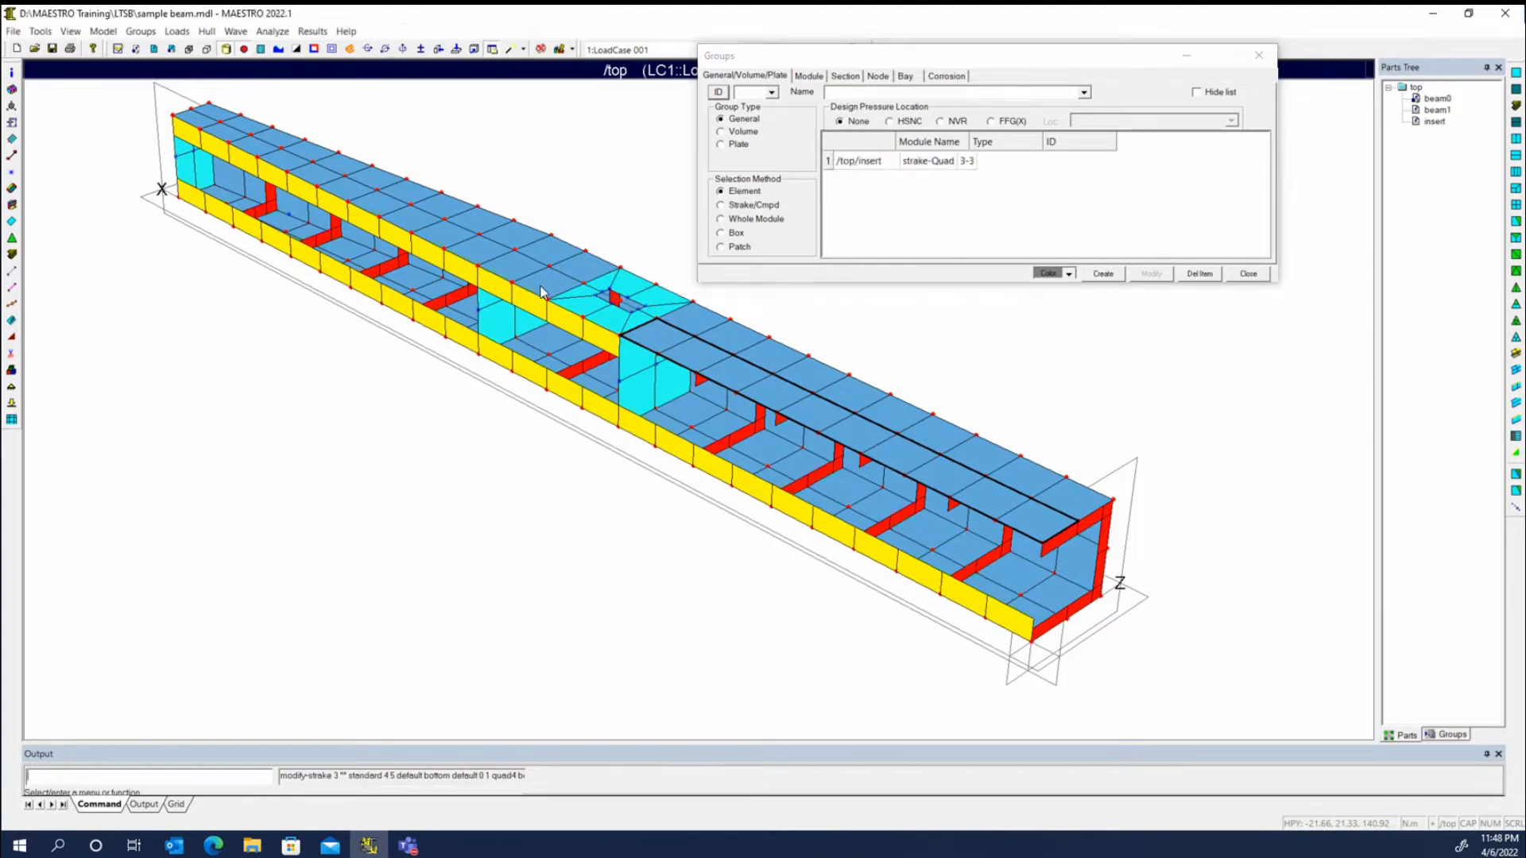
left_click(450, 250)
left_click(283, 167)
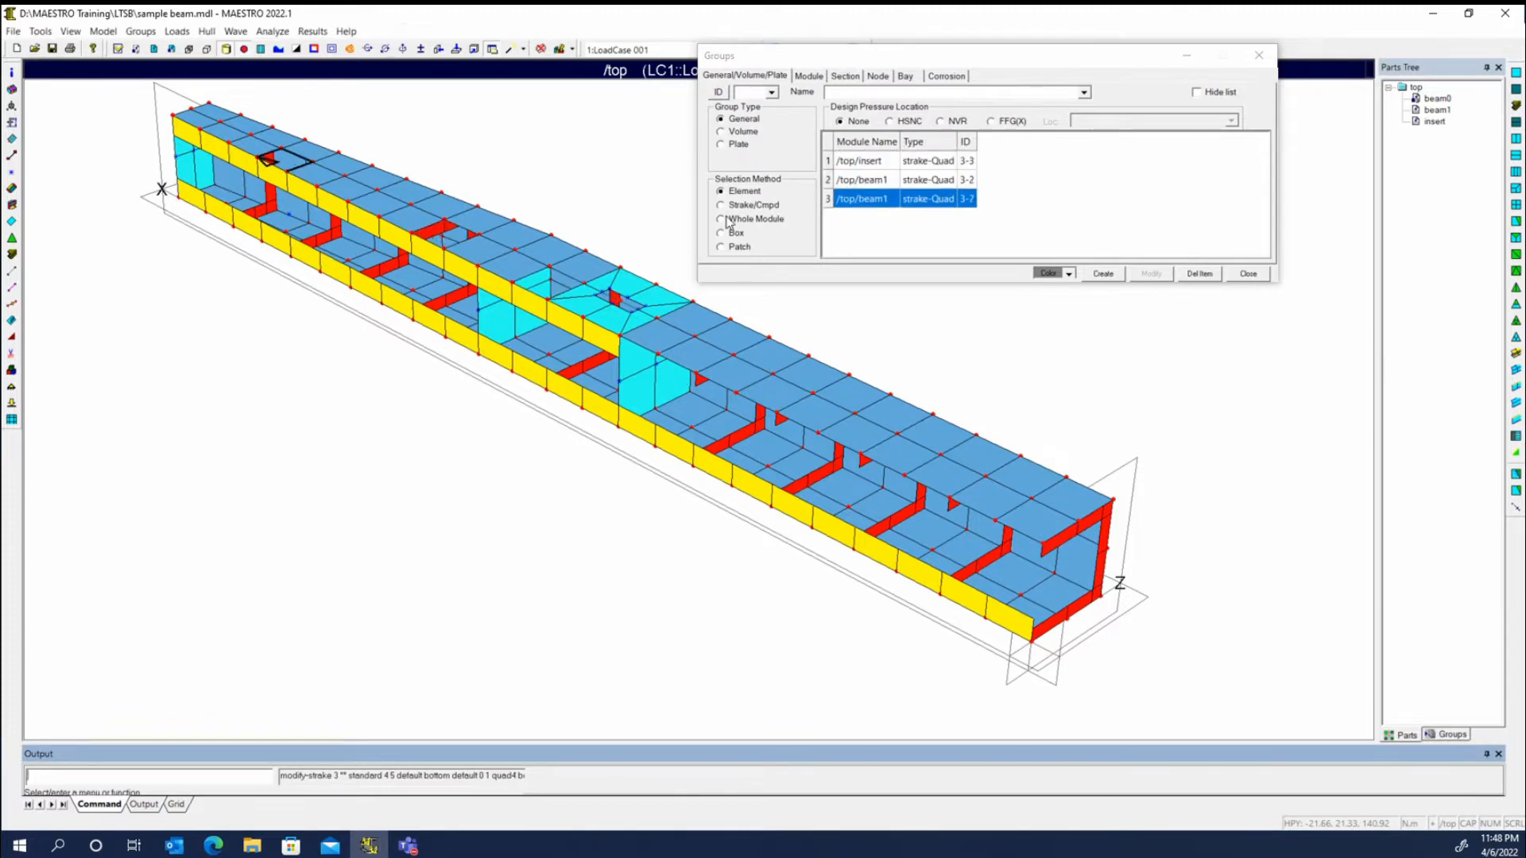
Try adding whole upper and lower strakes of beam1, insert and beam0 to the general group, and leave it uncreated
left_click(739, 207)
left_click(449, 249)
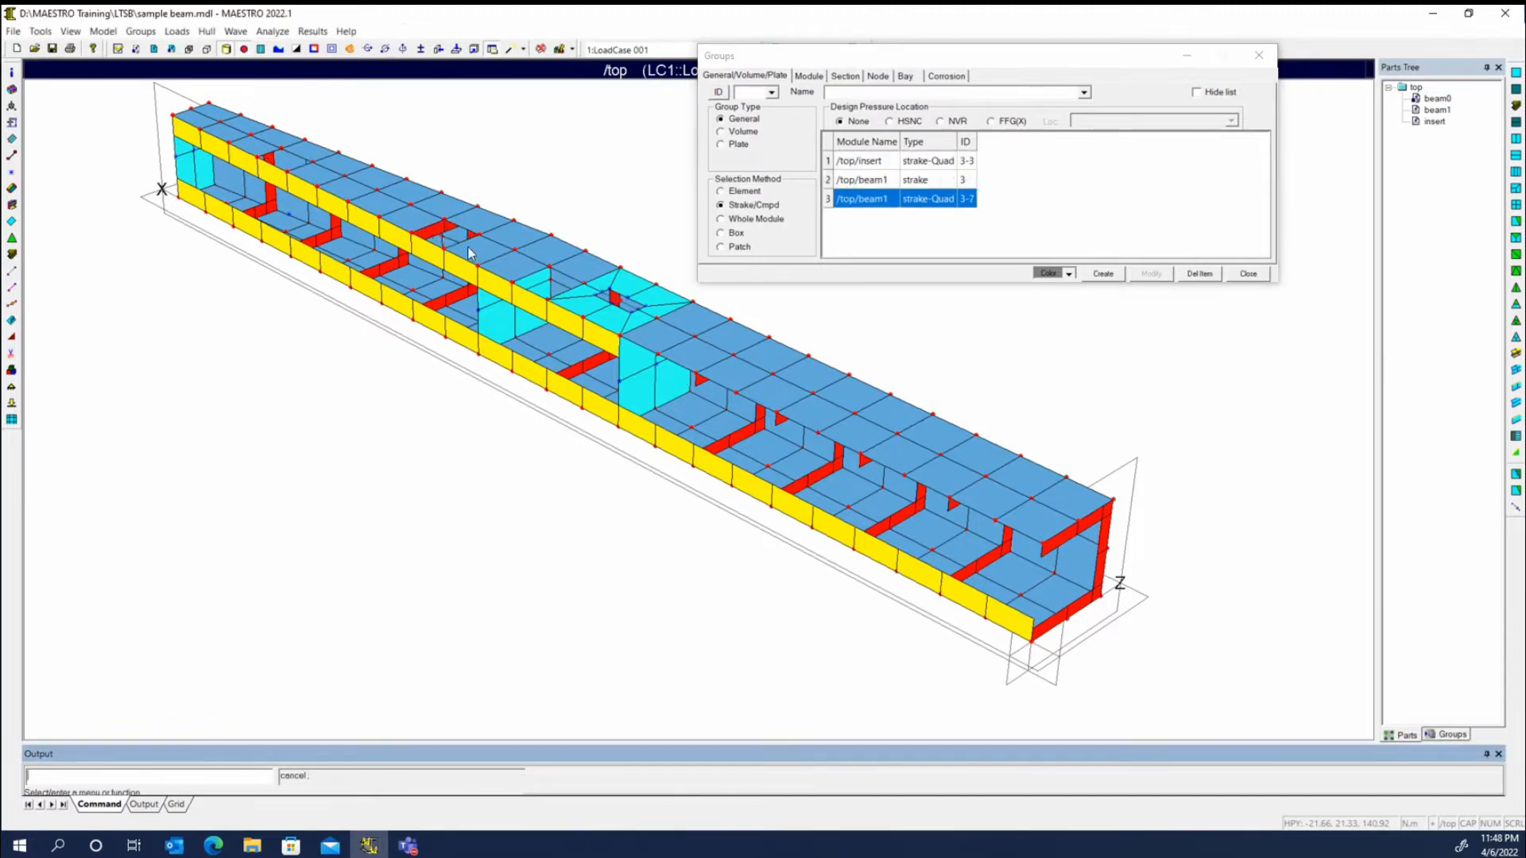
left_click(515, 272)
left_click(518, 359)
left_click(433, 320)
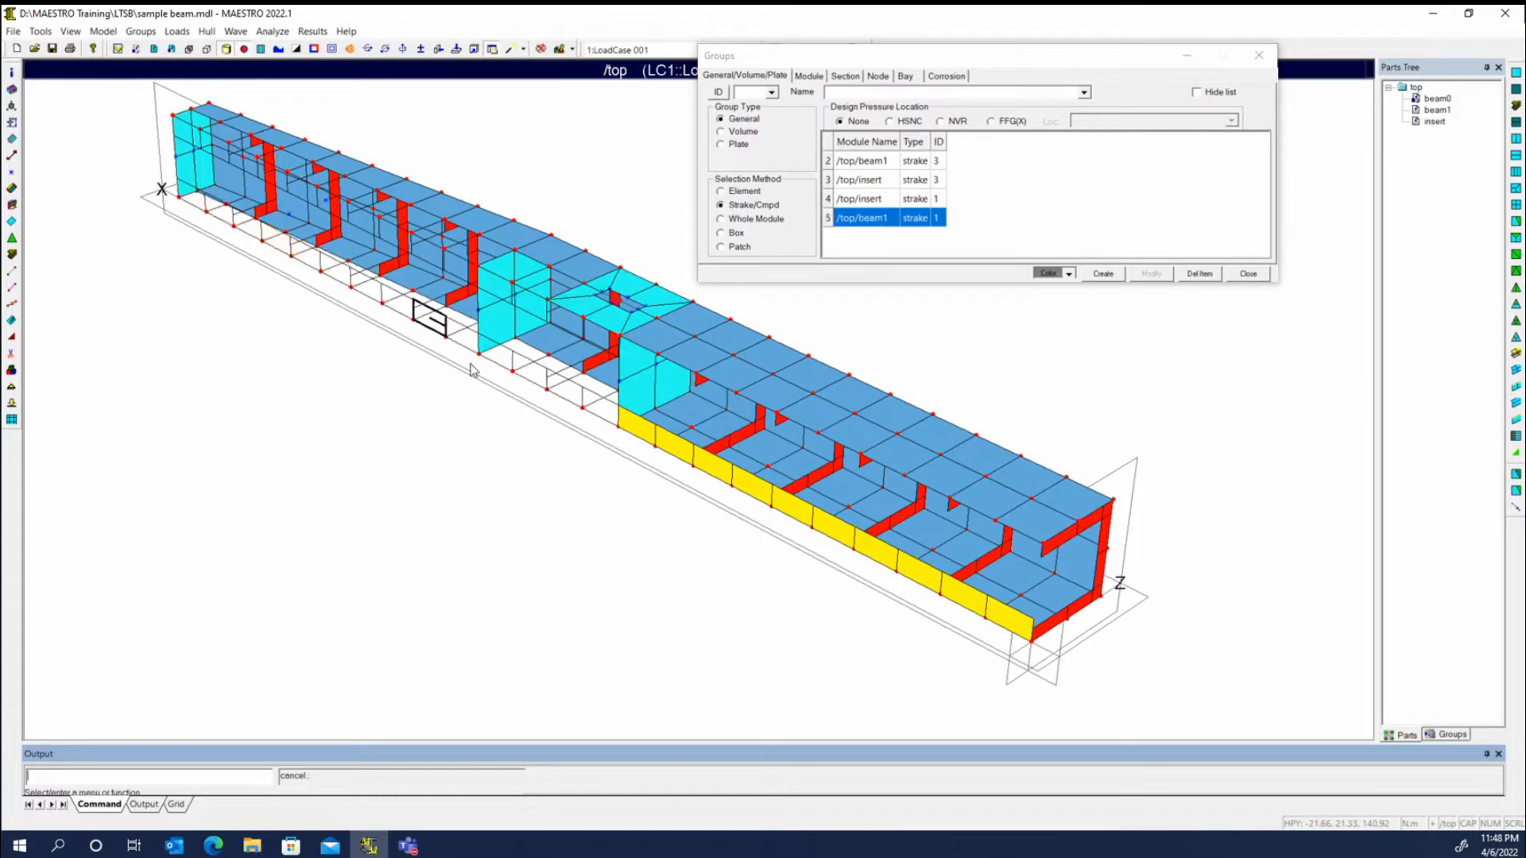
left_click(647, 421)
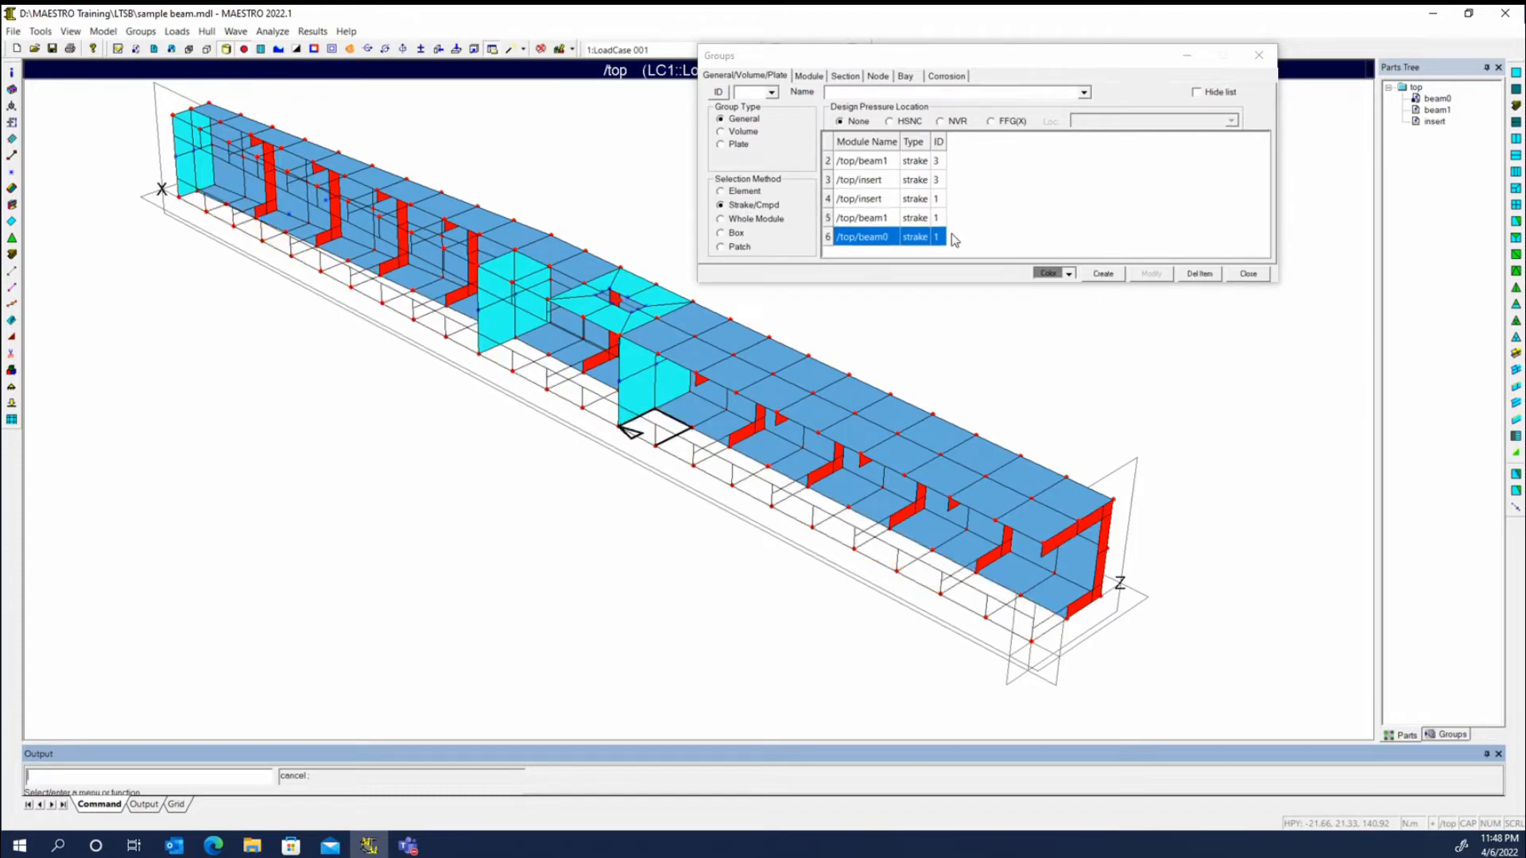
left_click(1250, 273)
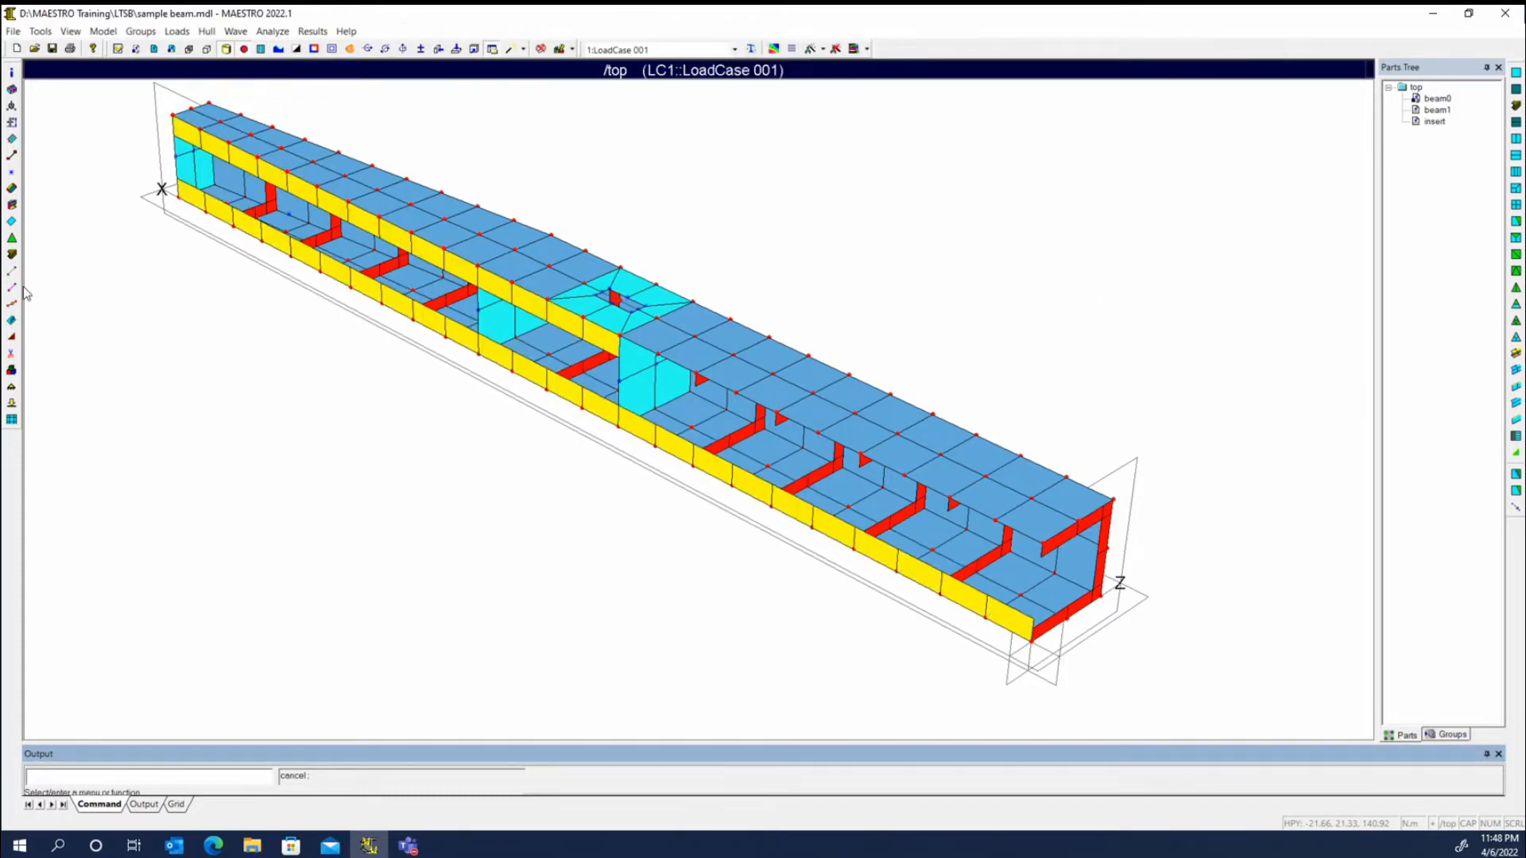
Start a new general group with ID 002 and add one girder element from beam0's lower strake
left_click(12, 387)
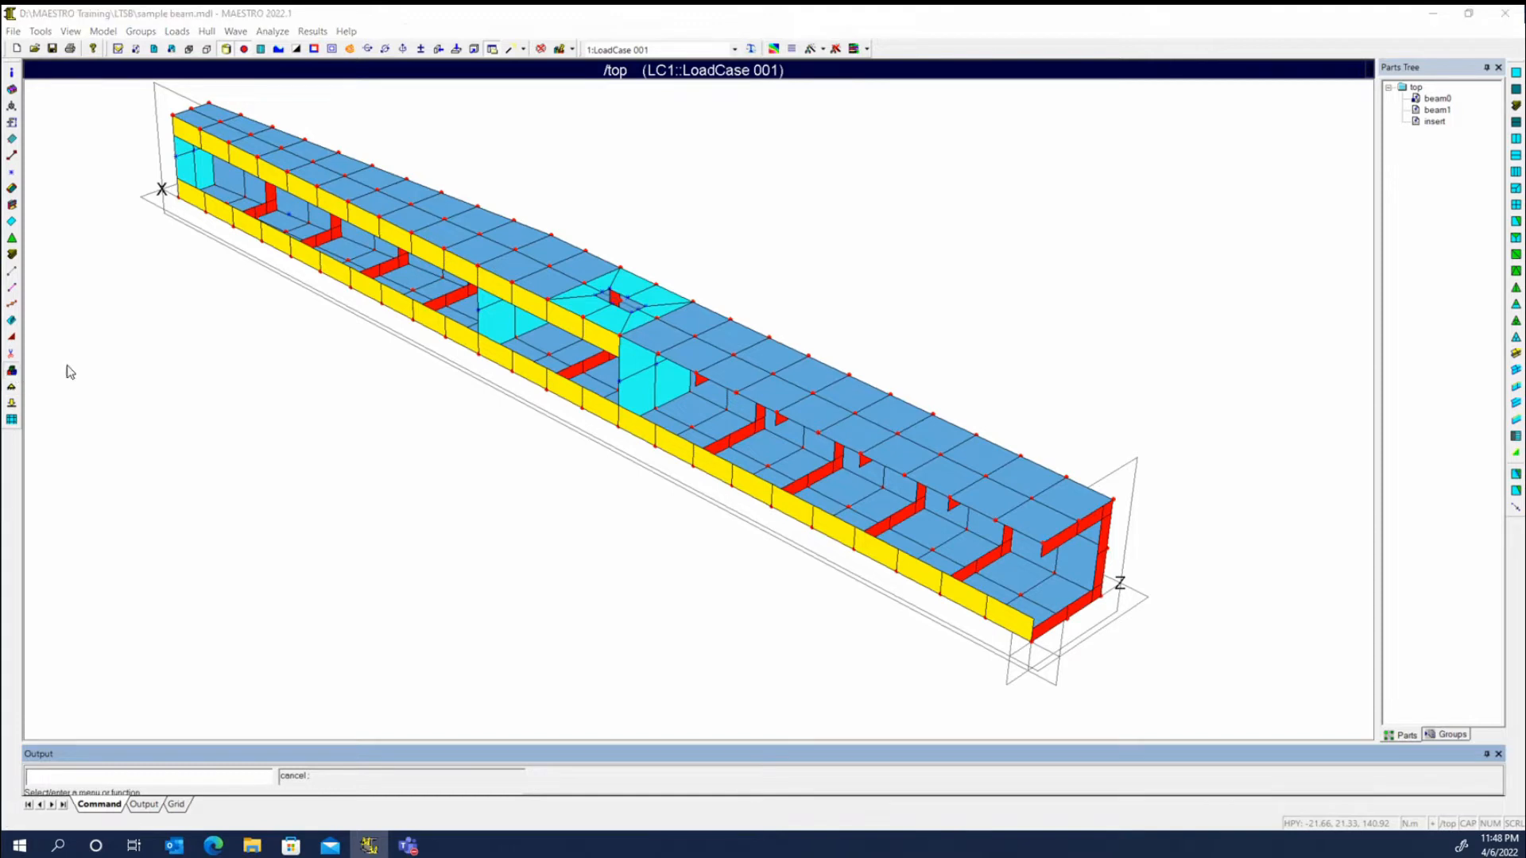
left_click_drag(826, 315, 1054, 121)
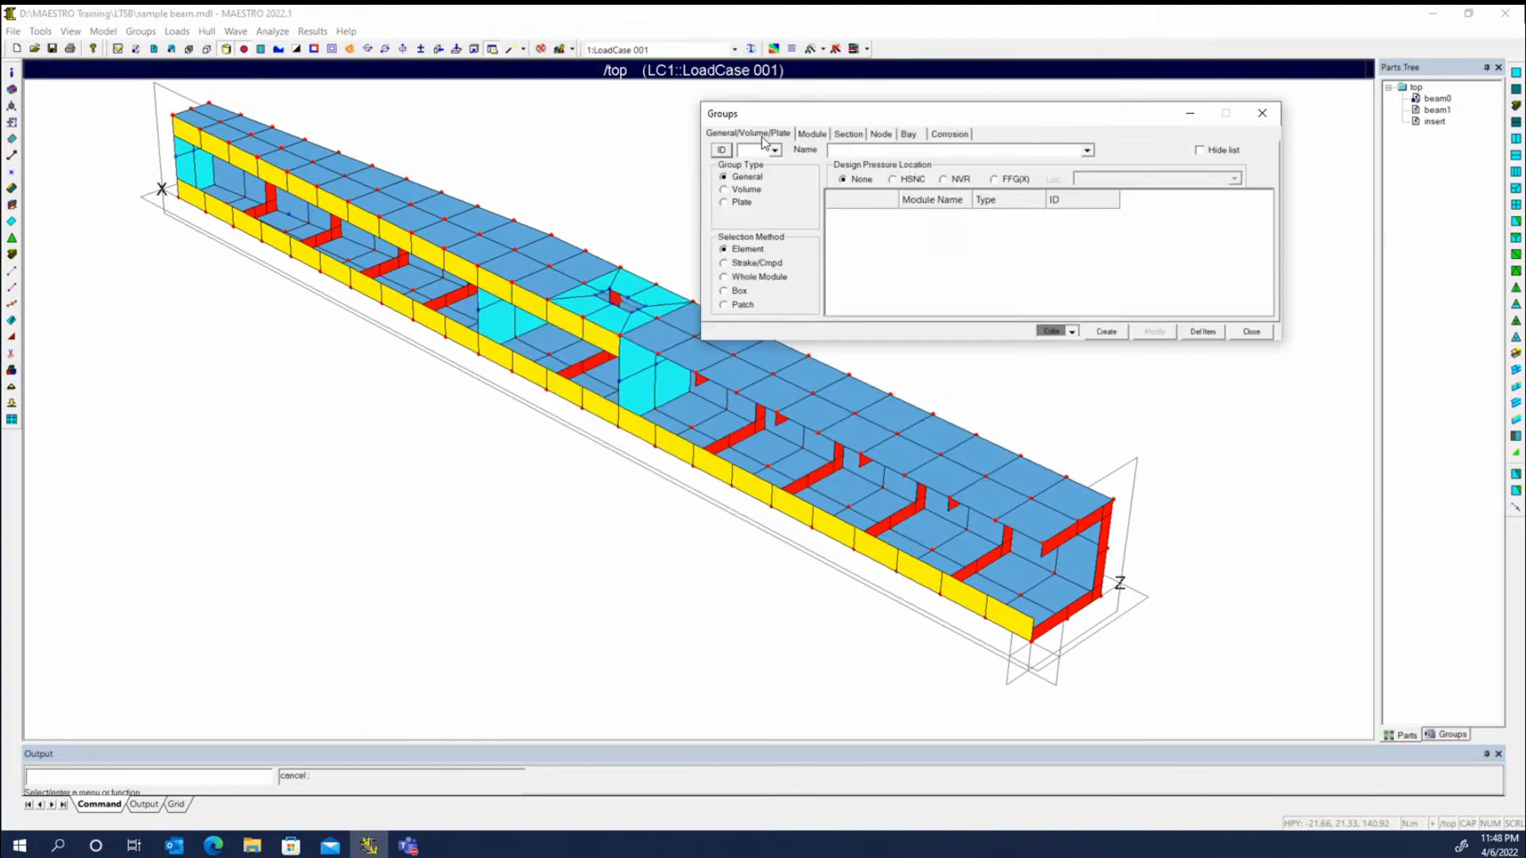
left_click(721, 151)
left_click(827, 531)
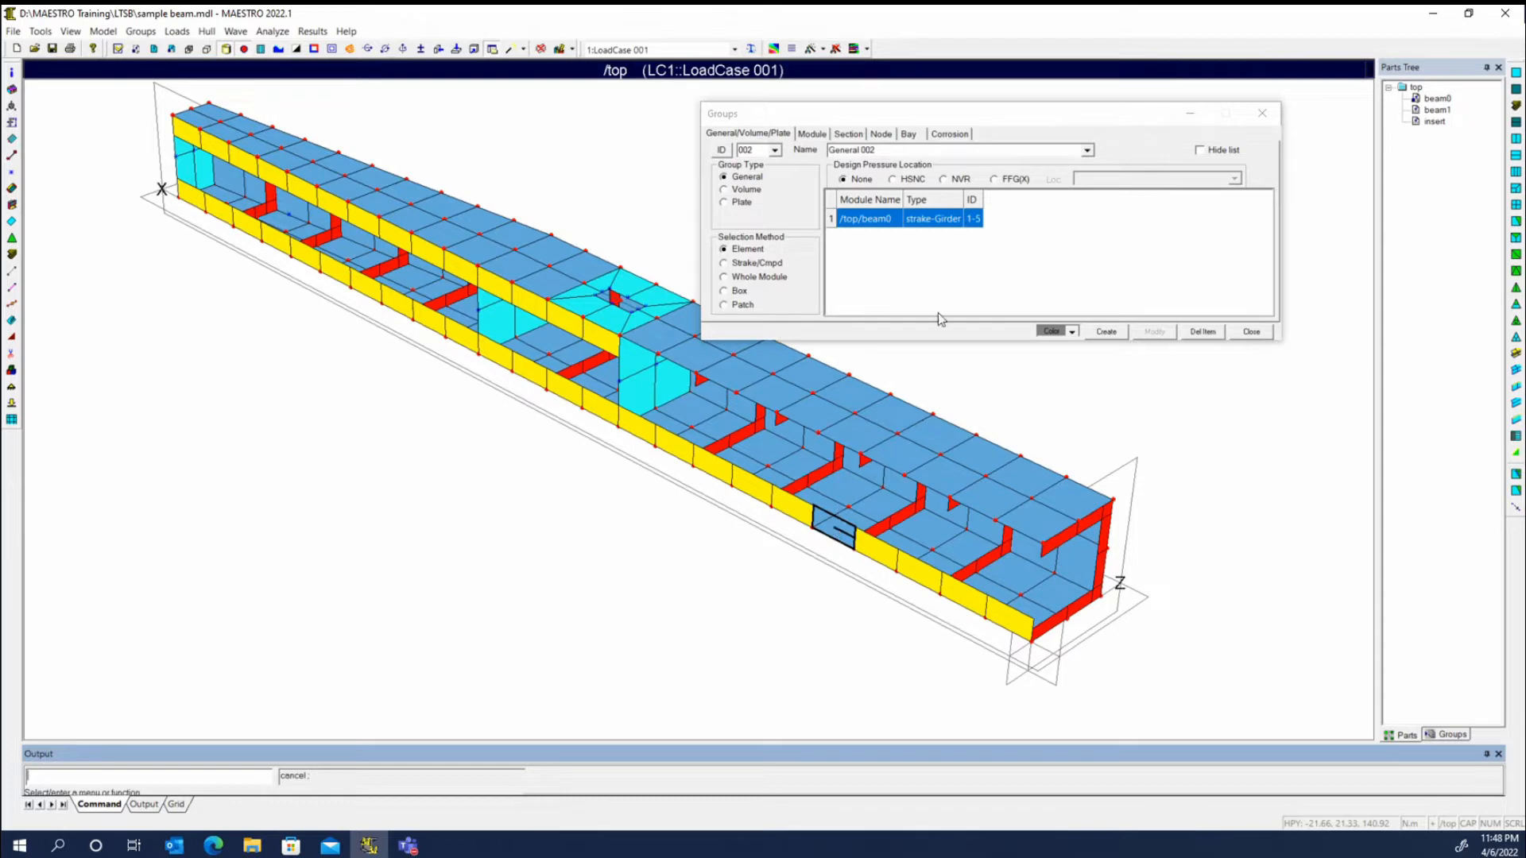
Modify the selected girder's property to Null Beam Prop, applying the change to the entire strake
right_click(963, 284)
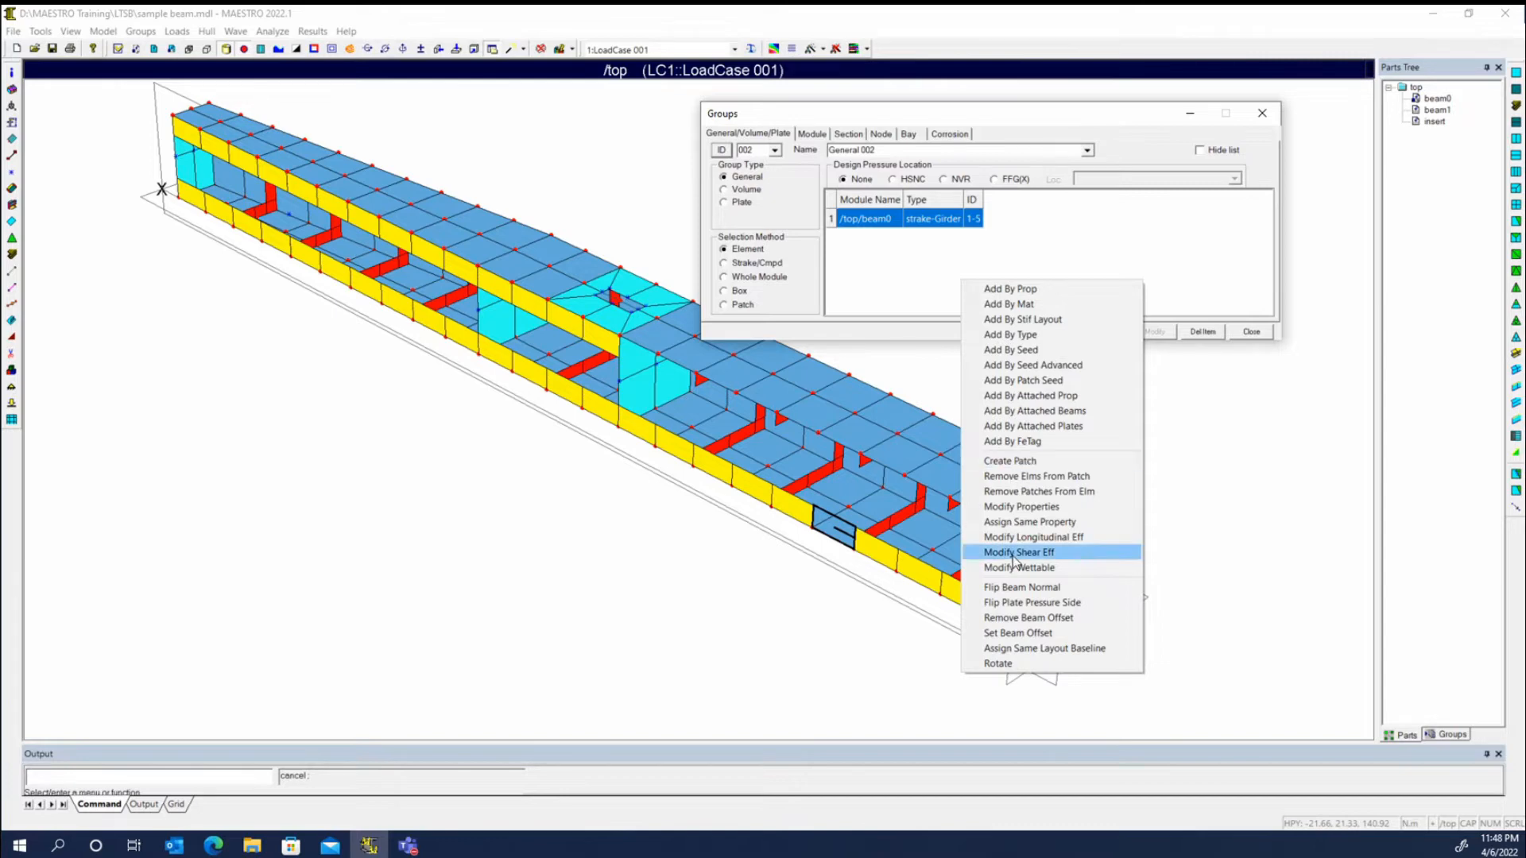
left_click(1027, 507)
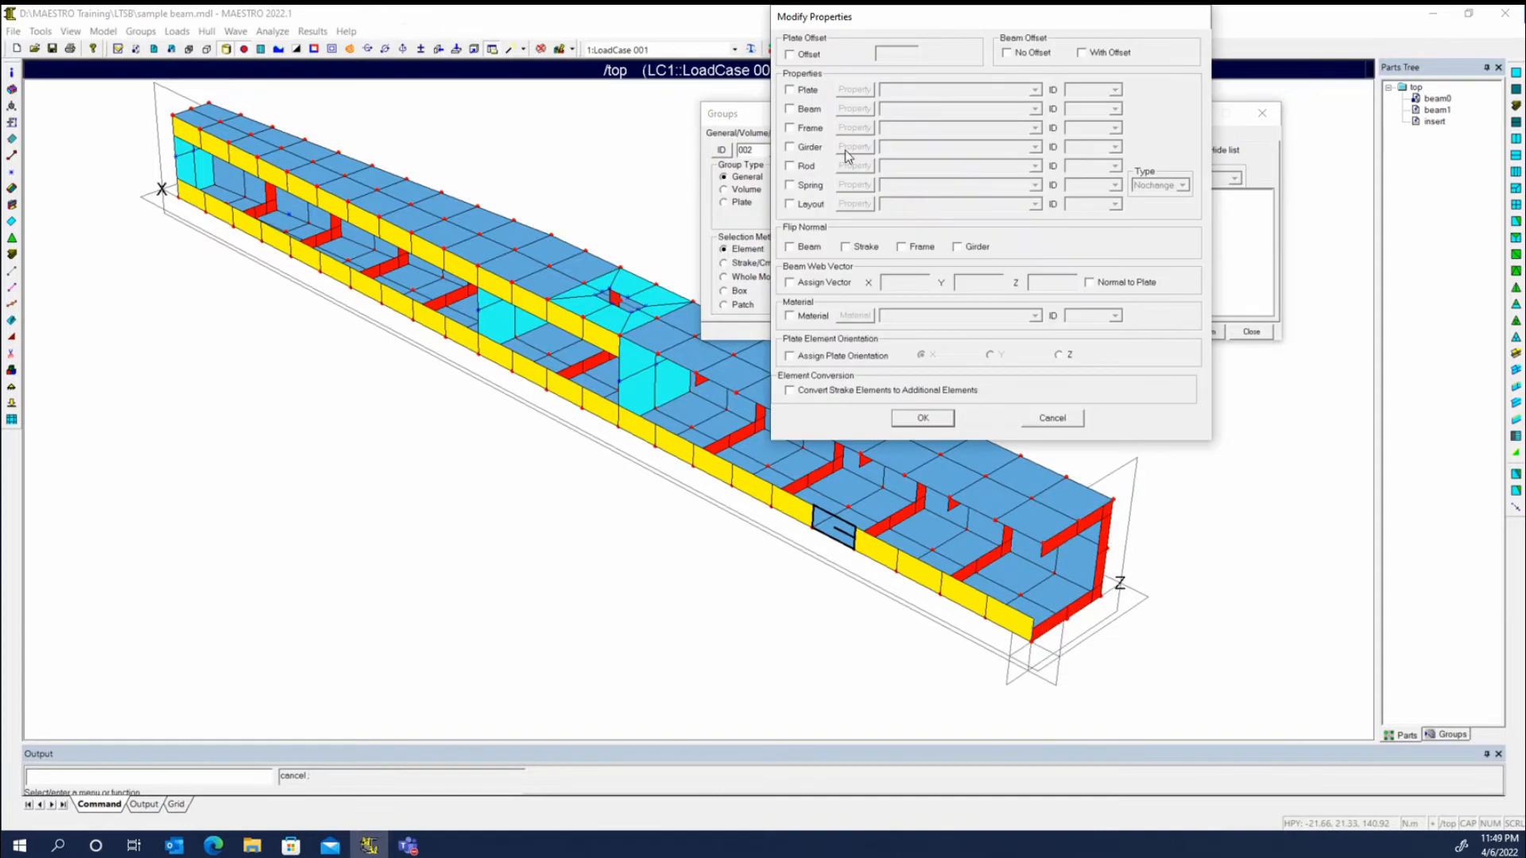
left_click(792, 147)
left_click(888, 150)
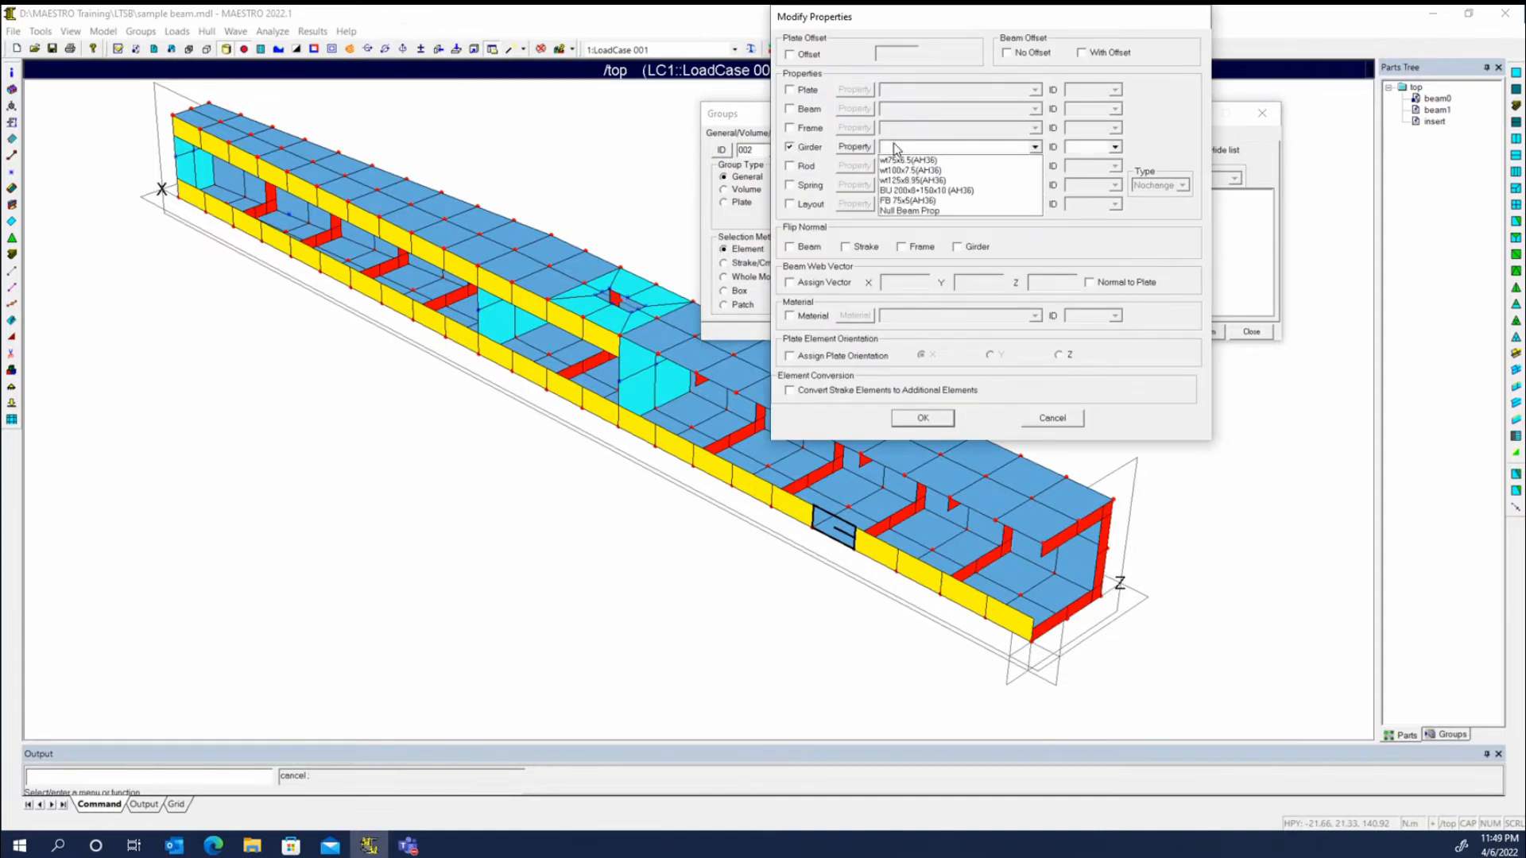
left_click(916, 211)
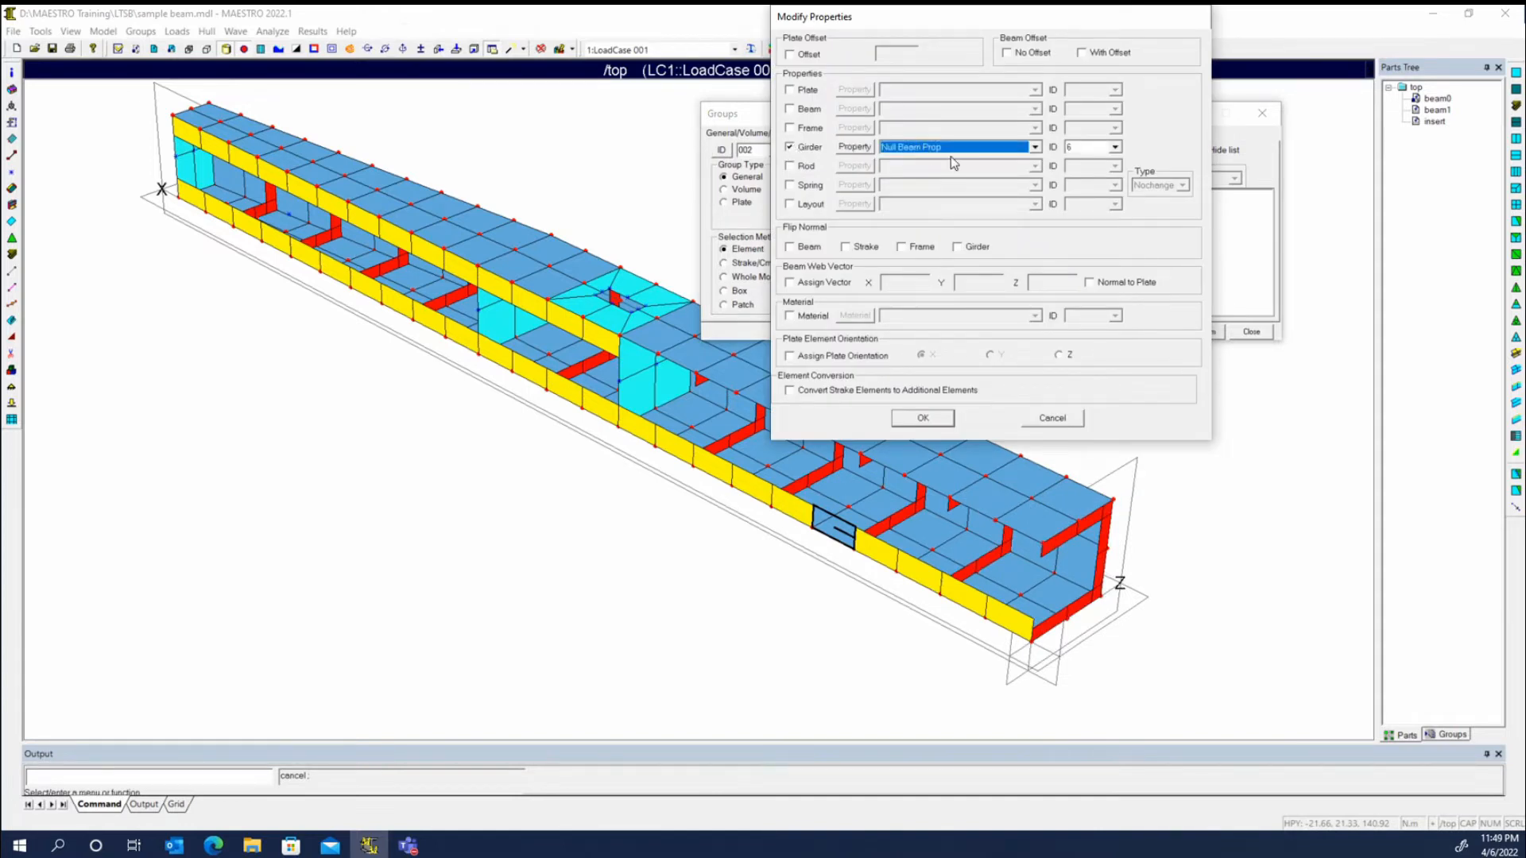
left_click(921, 419)
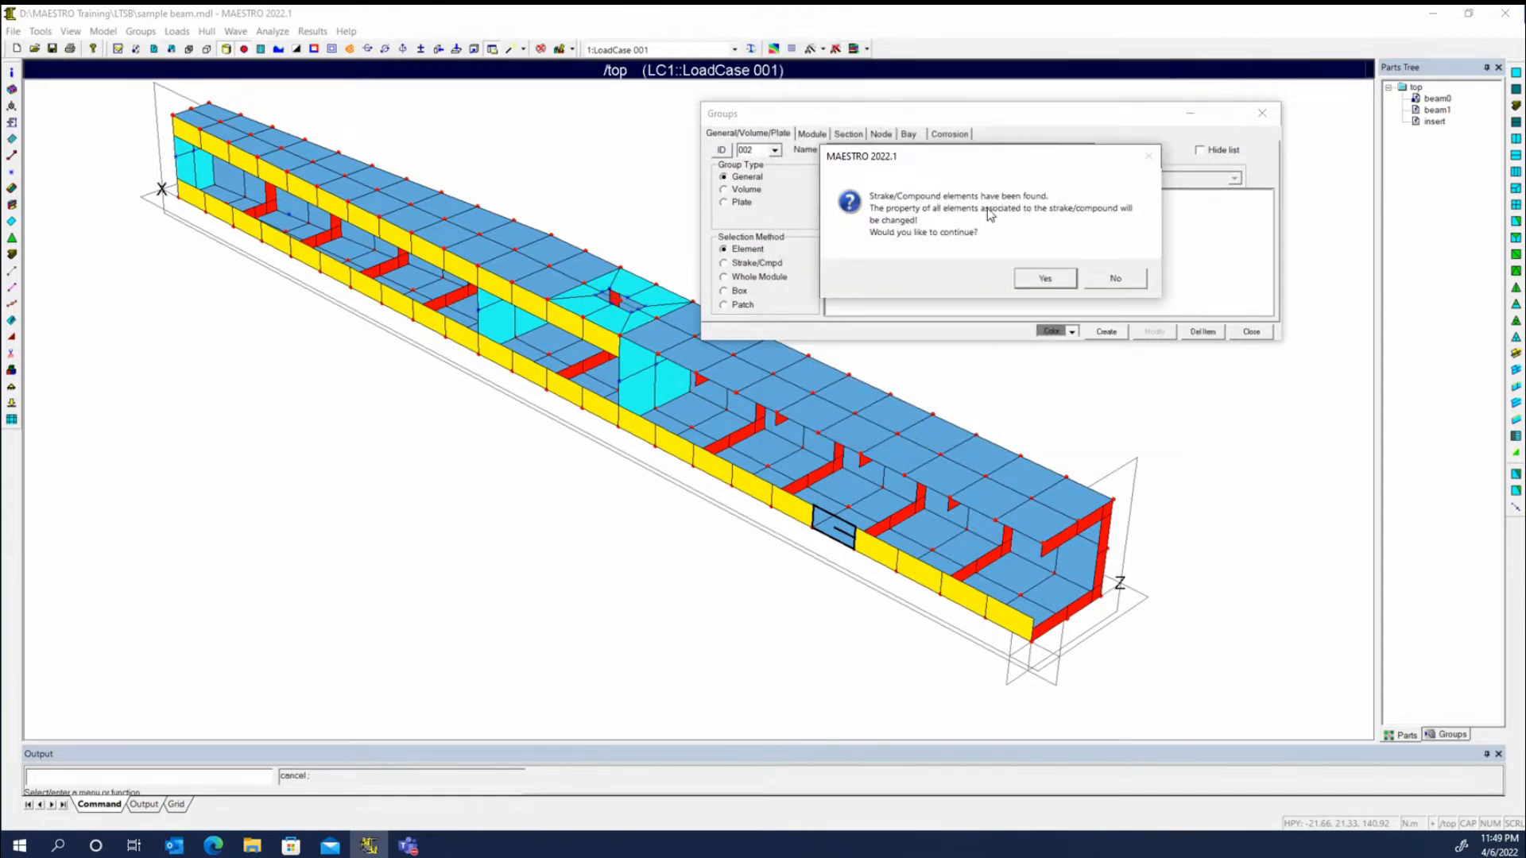
left_click(1045, 280)
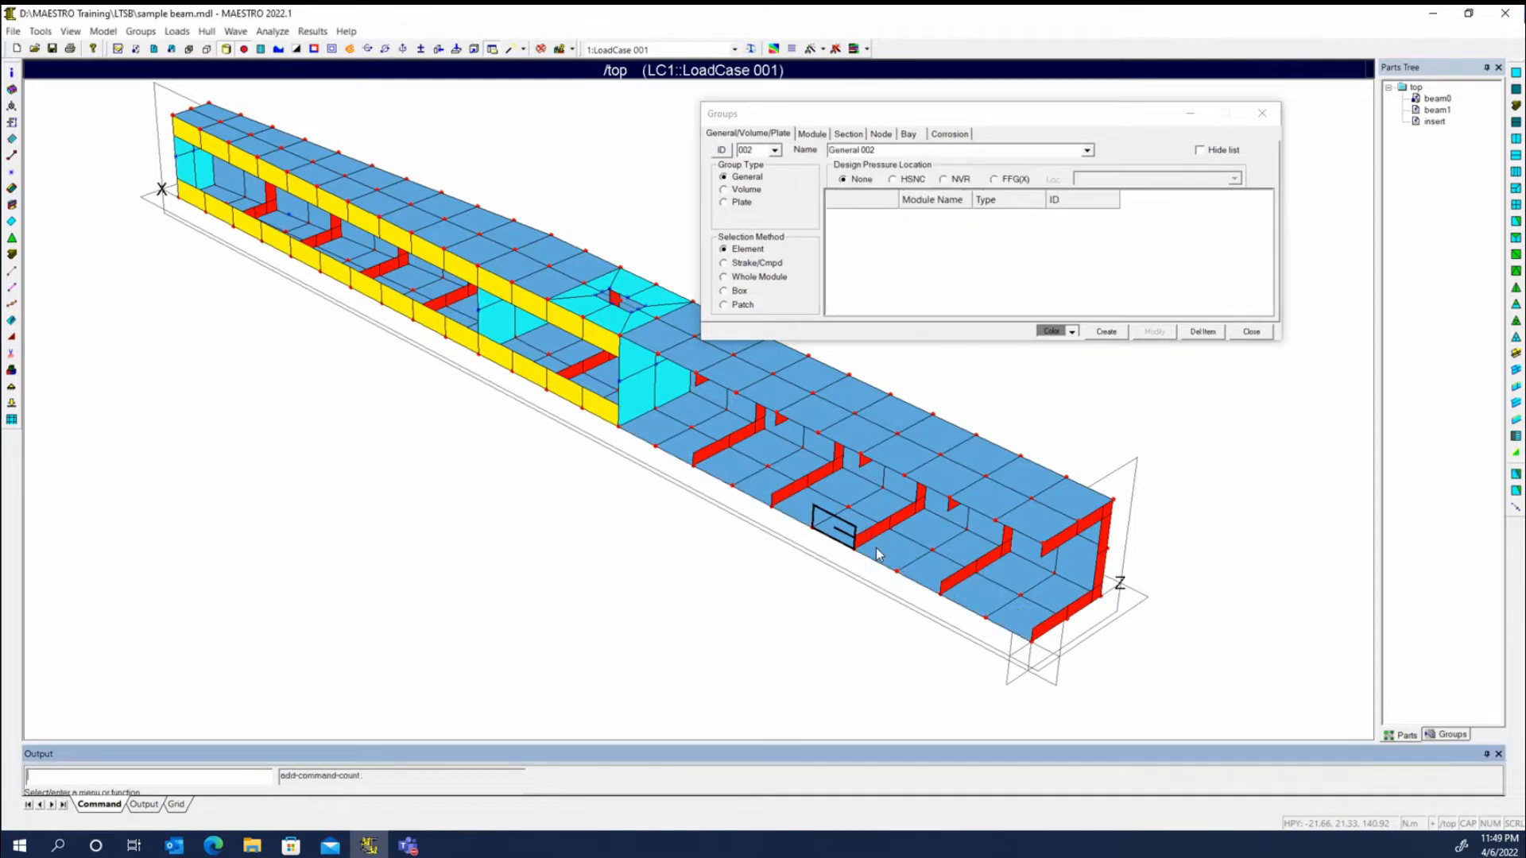
left_click(1251, 332)
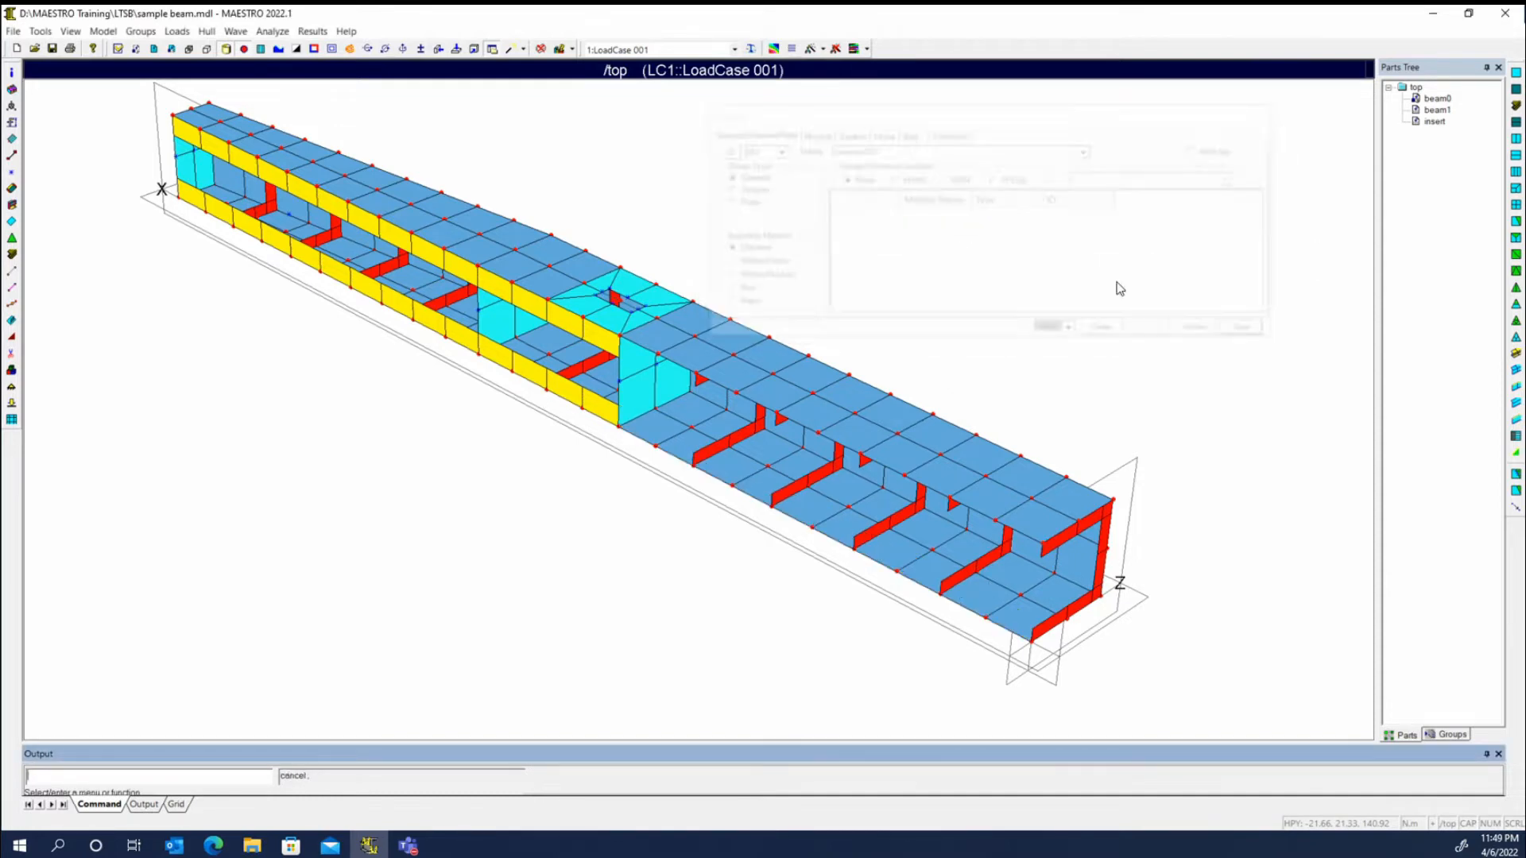
Check the girder settings of beam0's lower strake in the strake definition
left_click(12, 188)
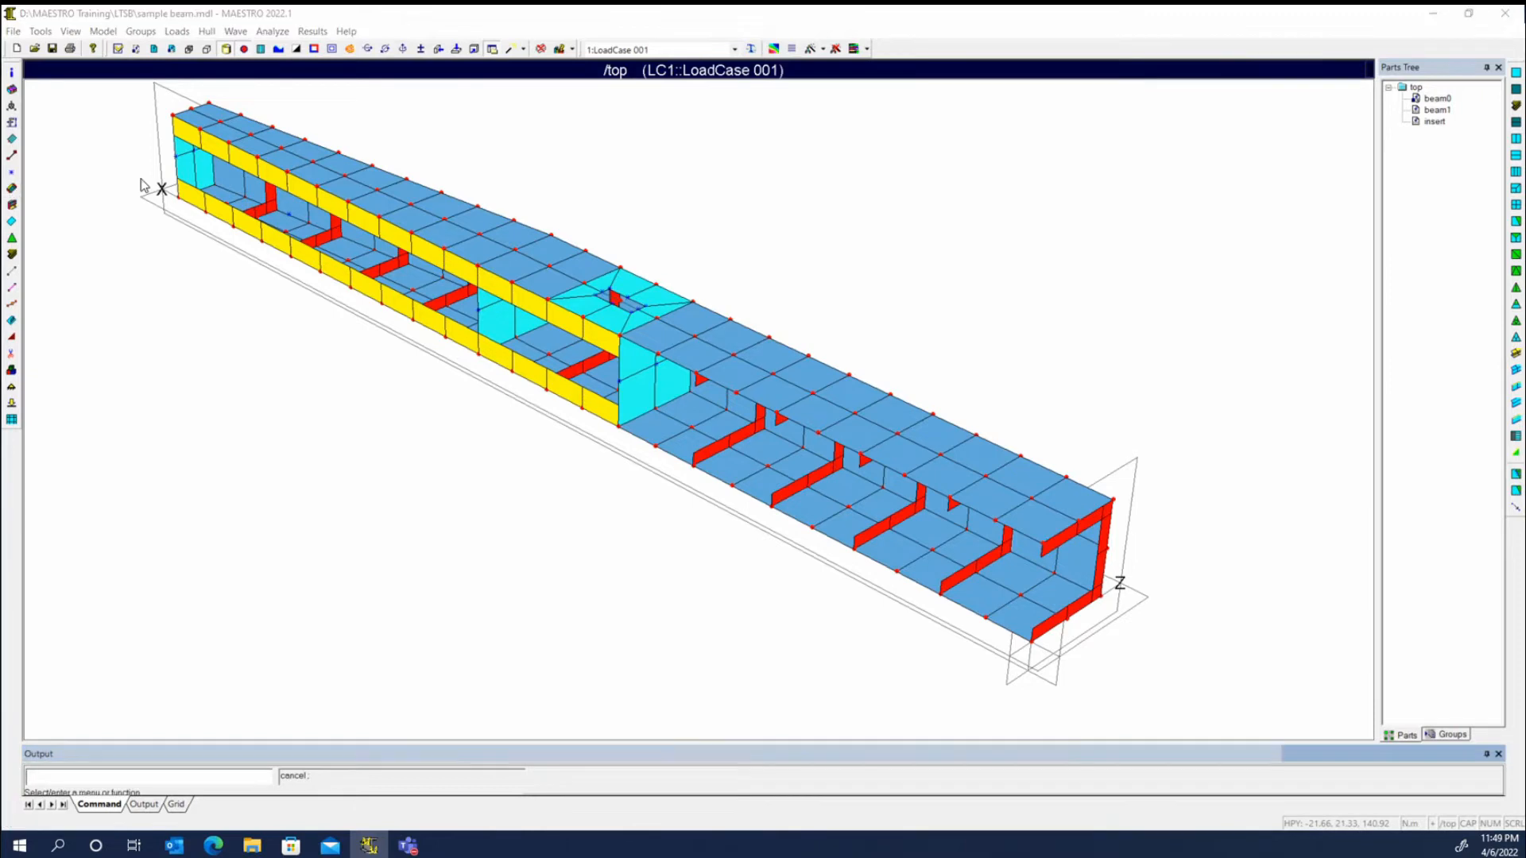
left_click_drag(764, 330, 1001, 106)
left_click(832, 507)
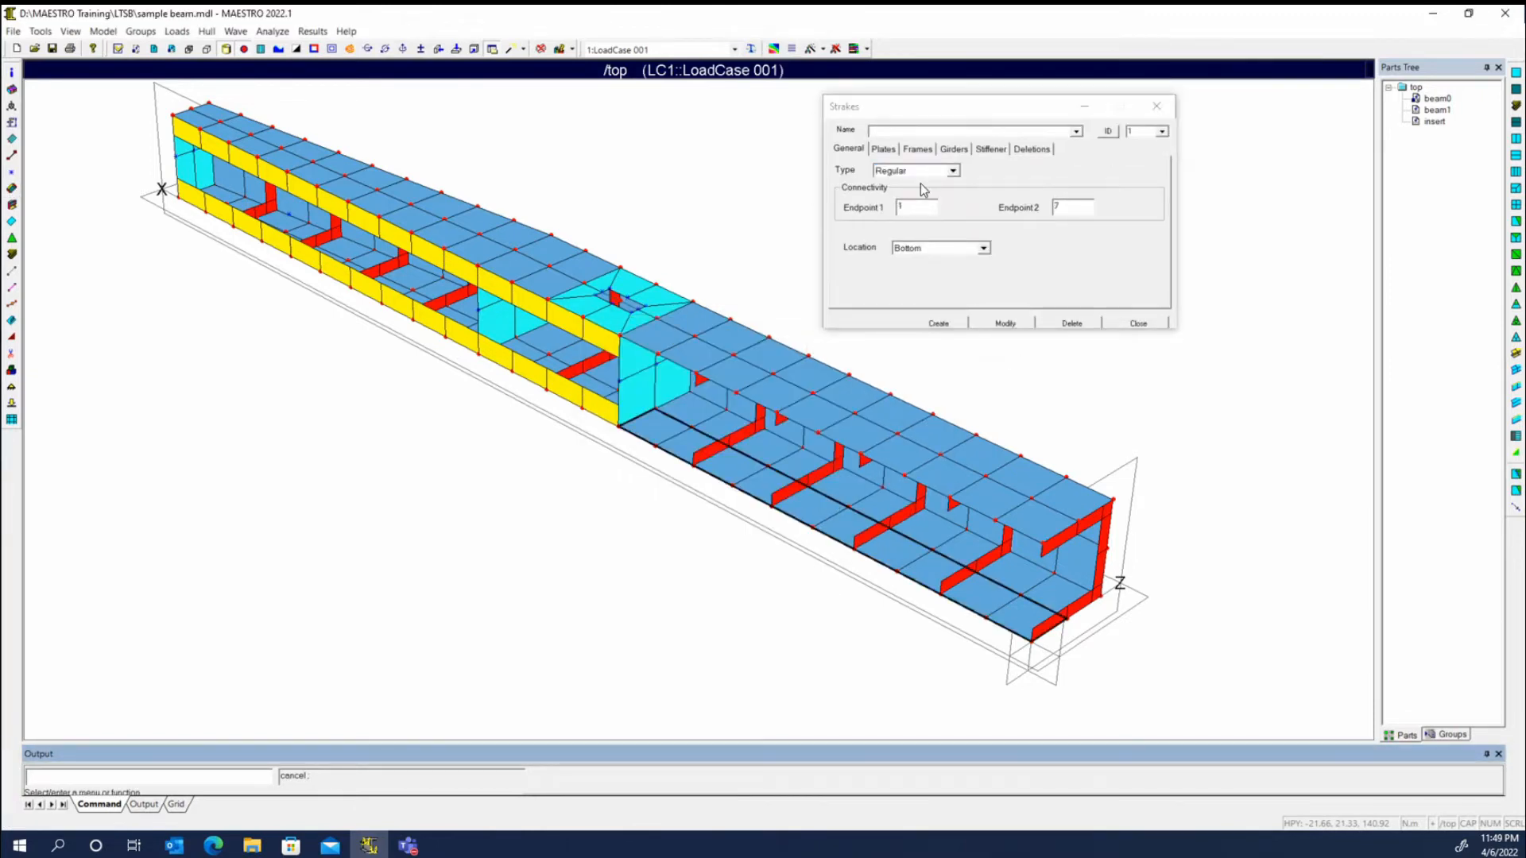
left_click(954, 150)
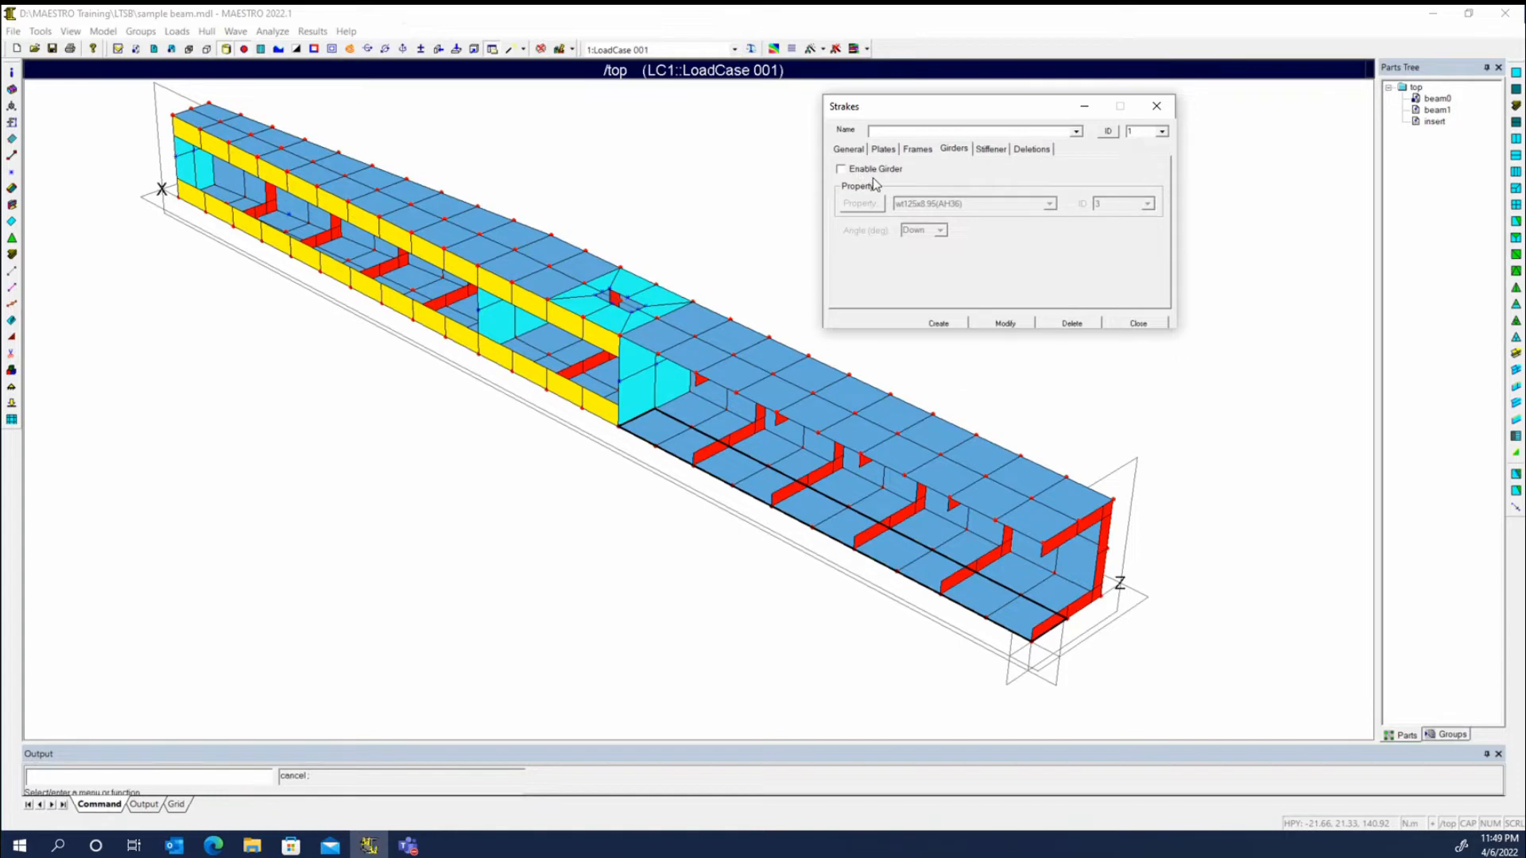
left_click(1157, 108)
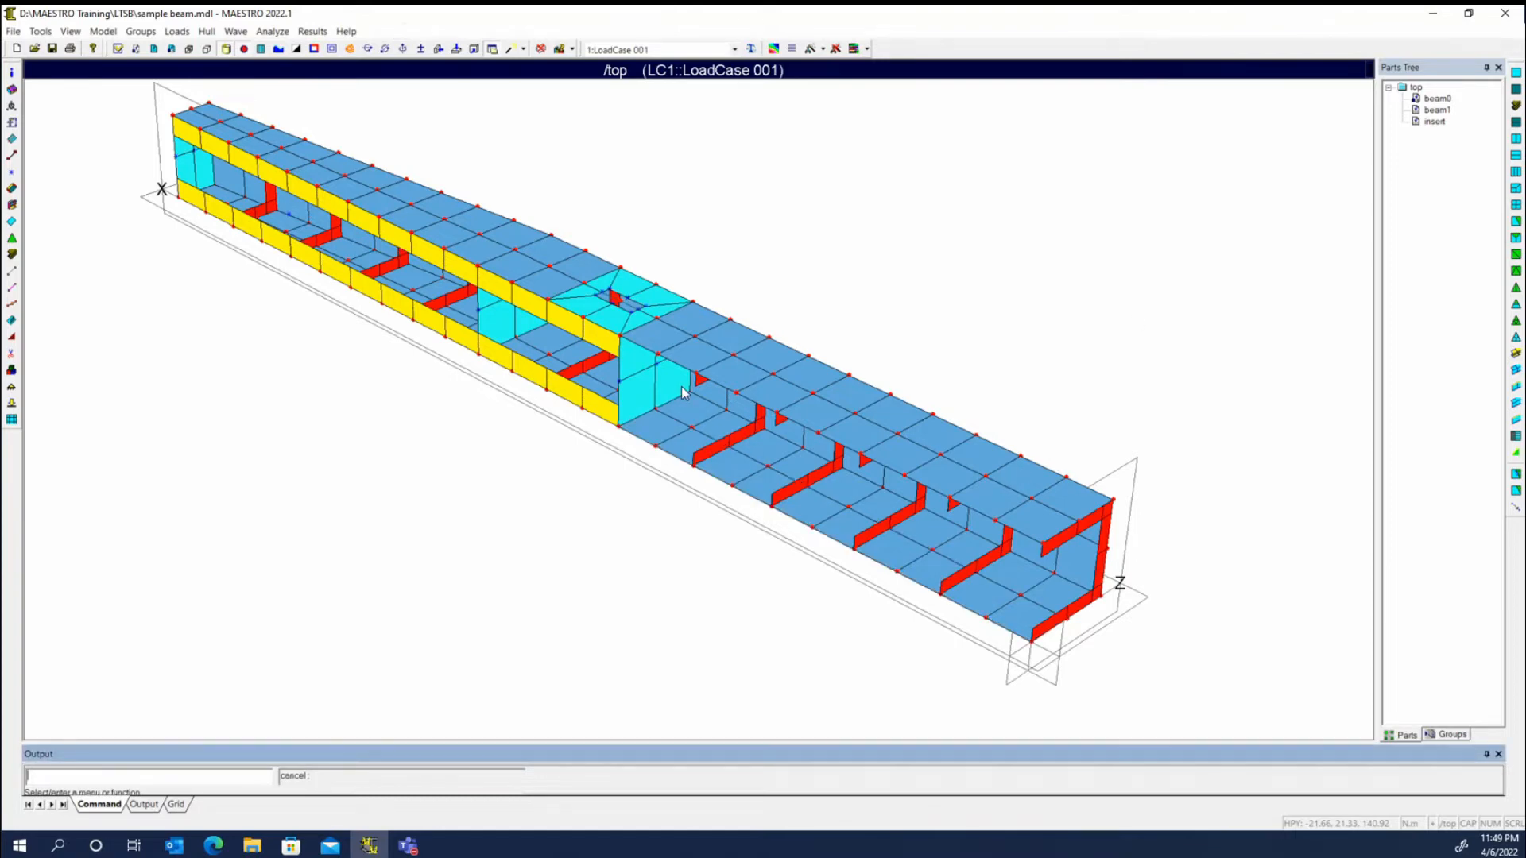
Create a new compound with ID 1 named CL plates, without copying an existing compound
left_click(11, 206)
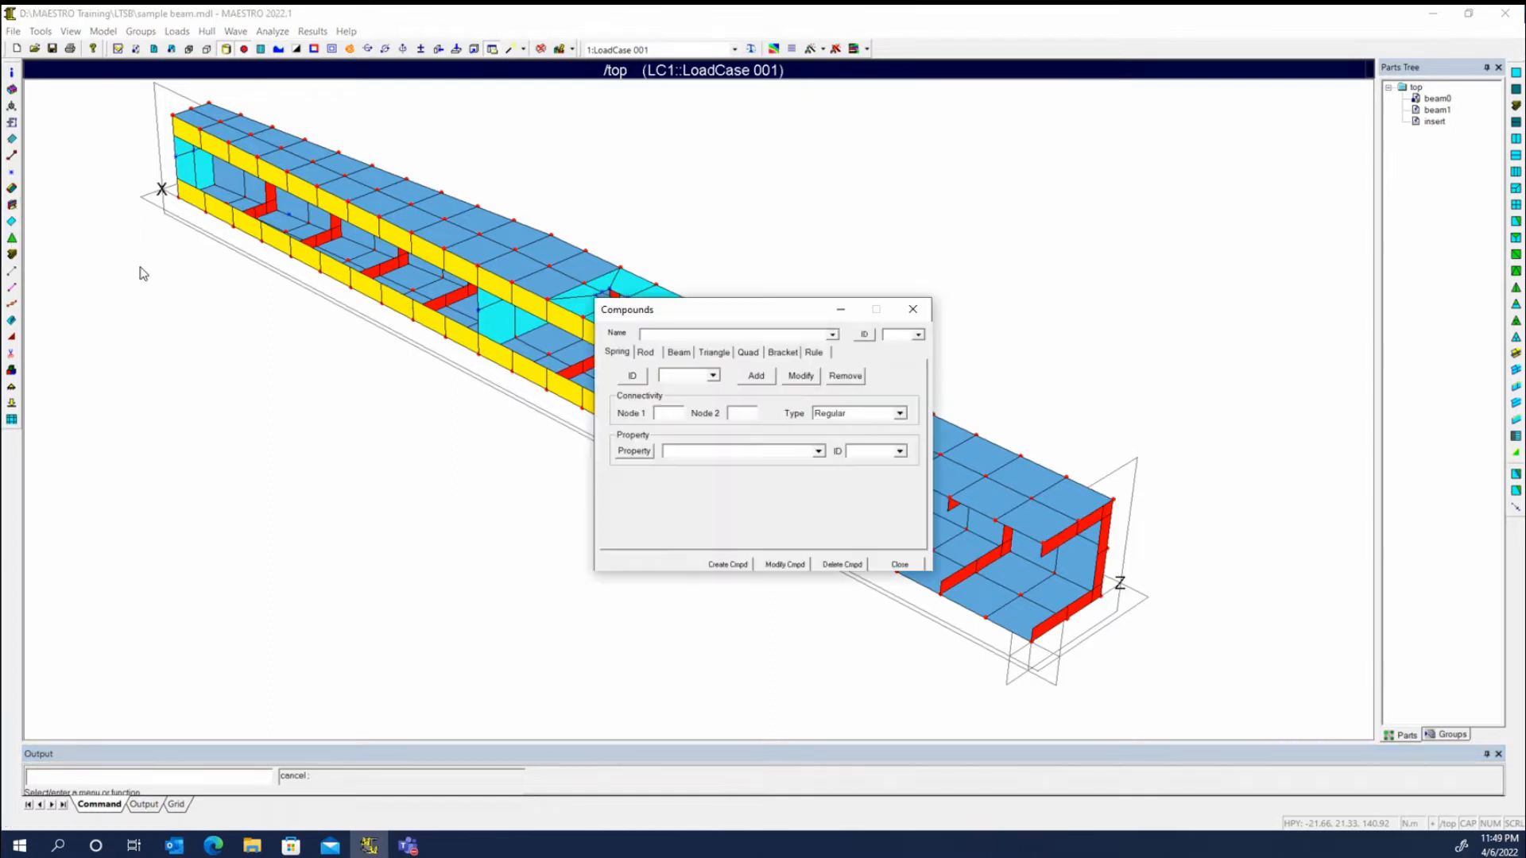
left_click_drag(751, 311, 1080, 153)
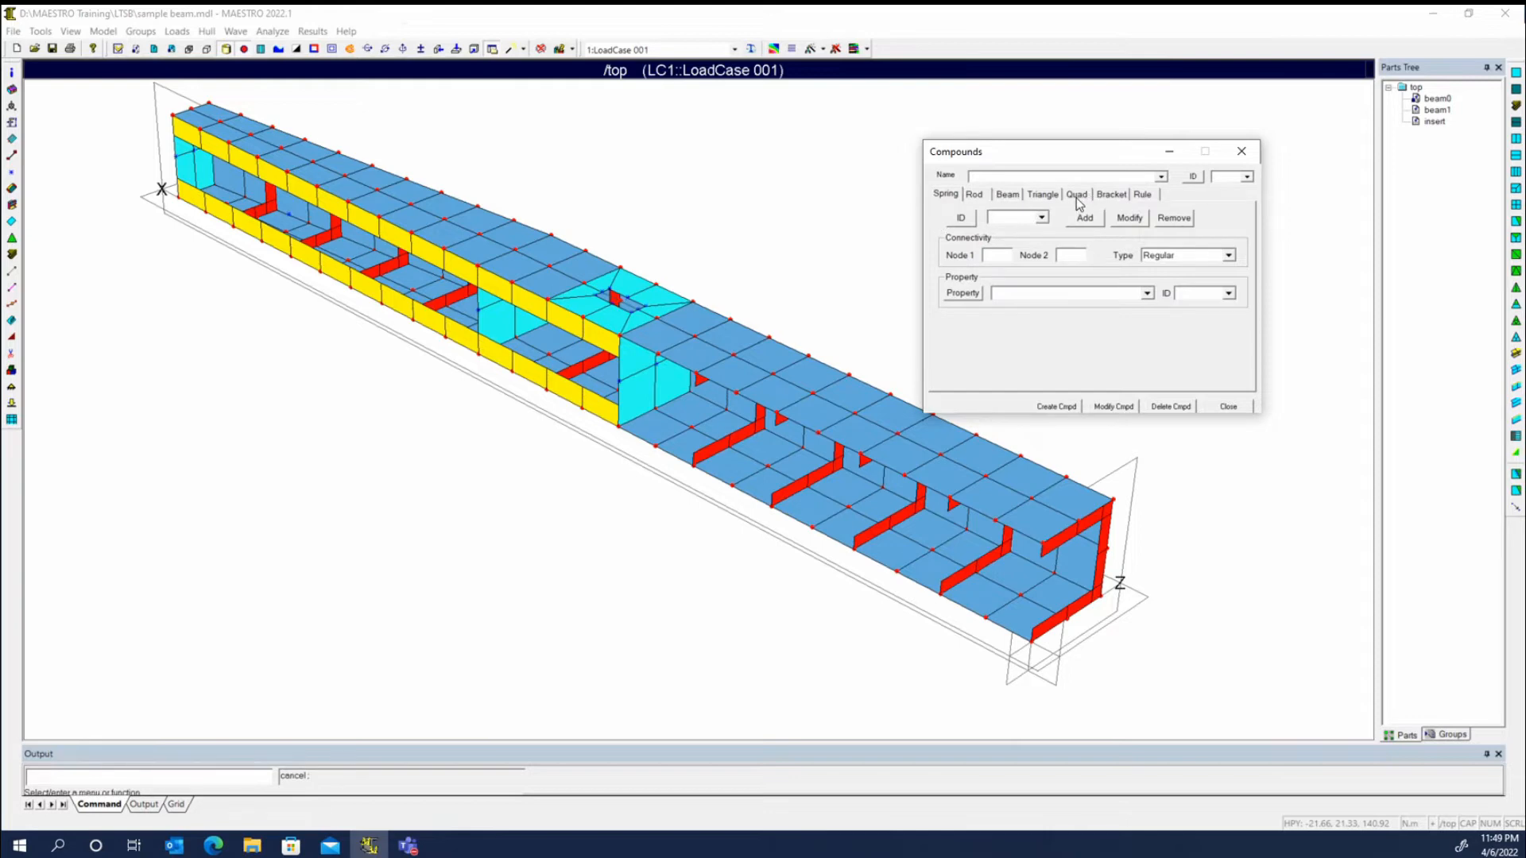
left_click(1143, 195)
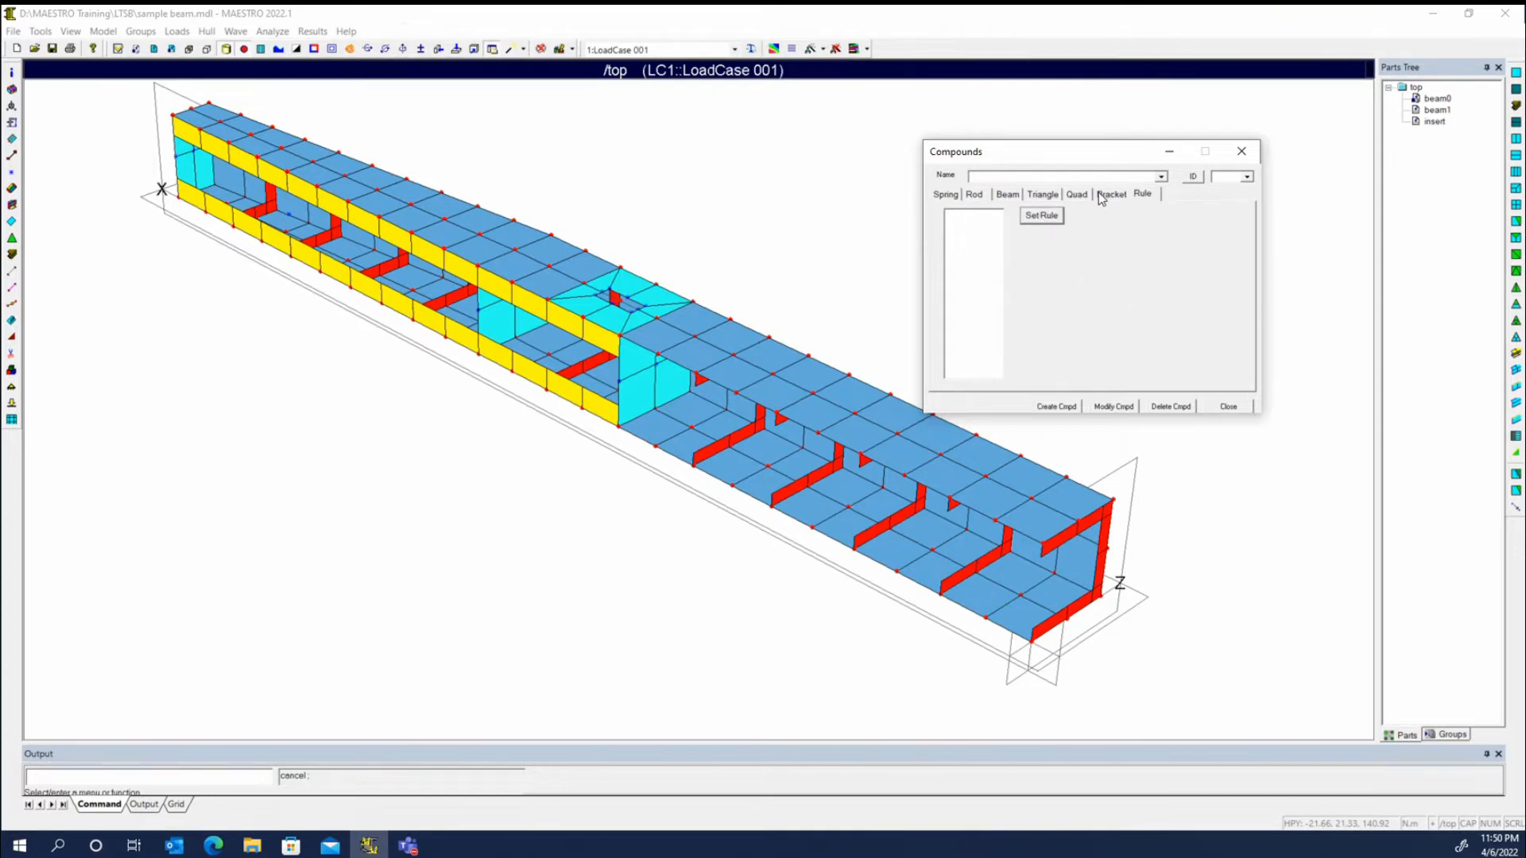
left_click(946, 196)
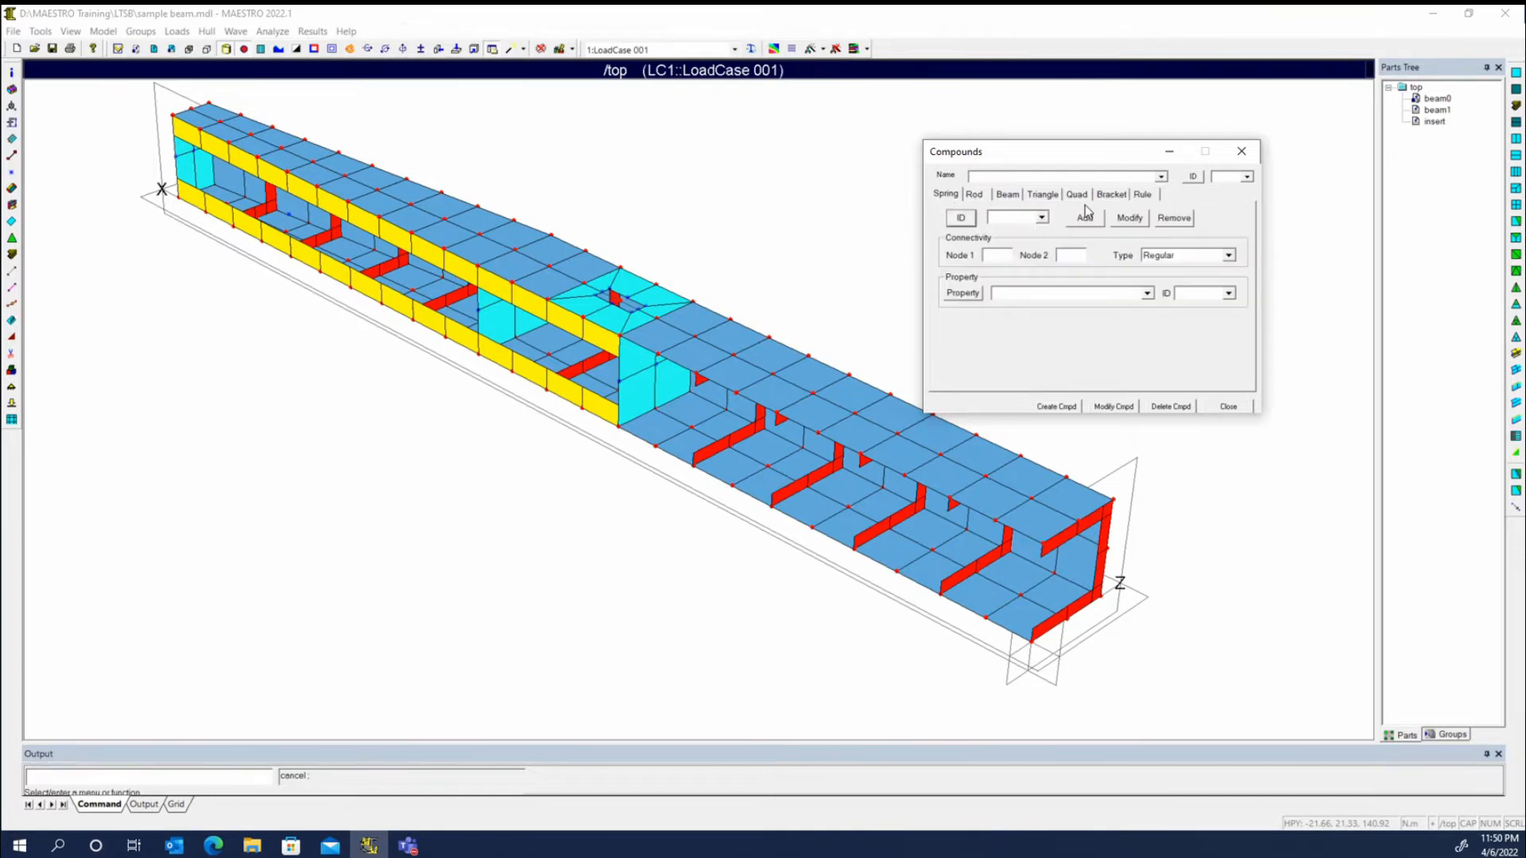
left_click(1194, 177)
left_click(1031, 178)
left_click(1077, 195)
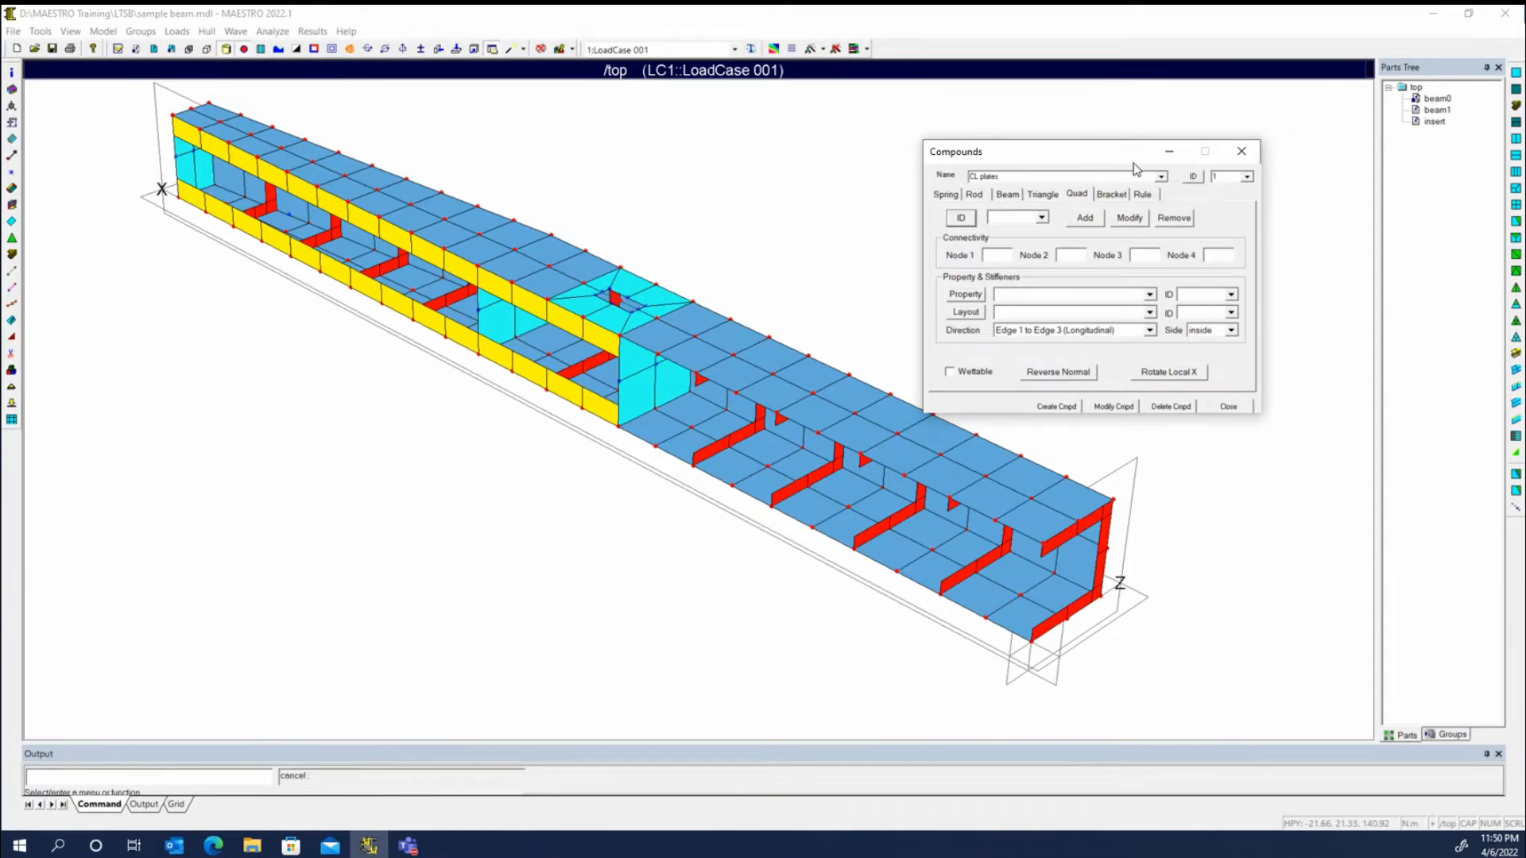
left_click(1193, 176)
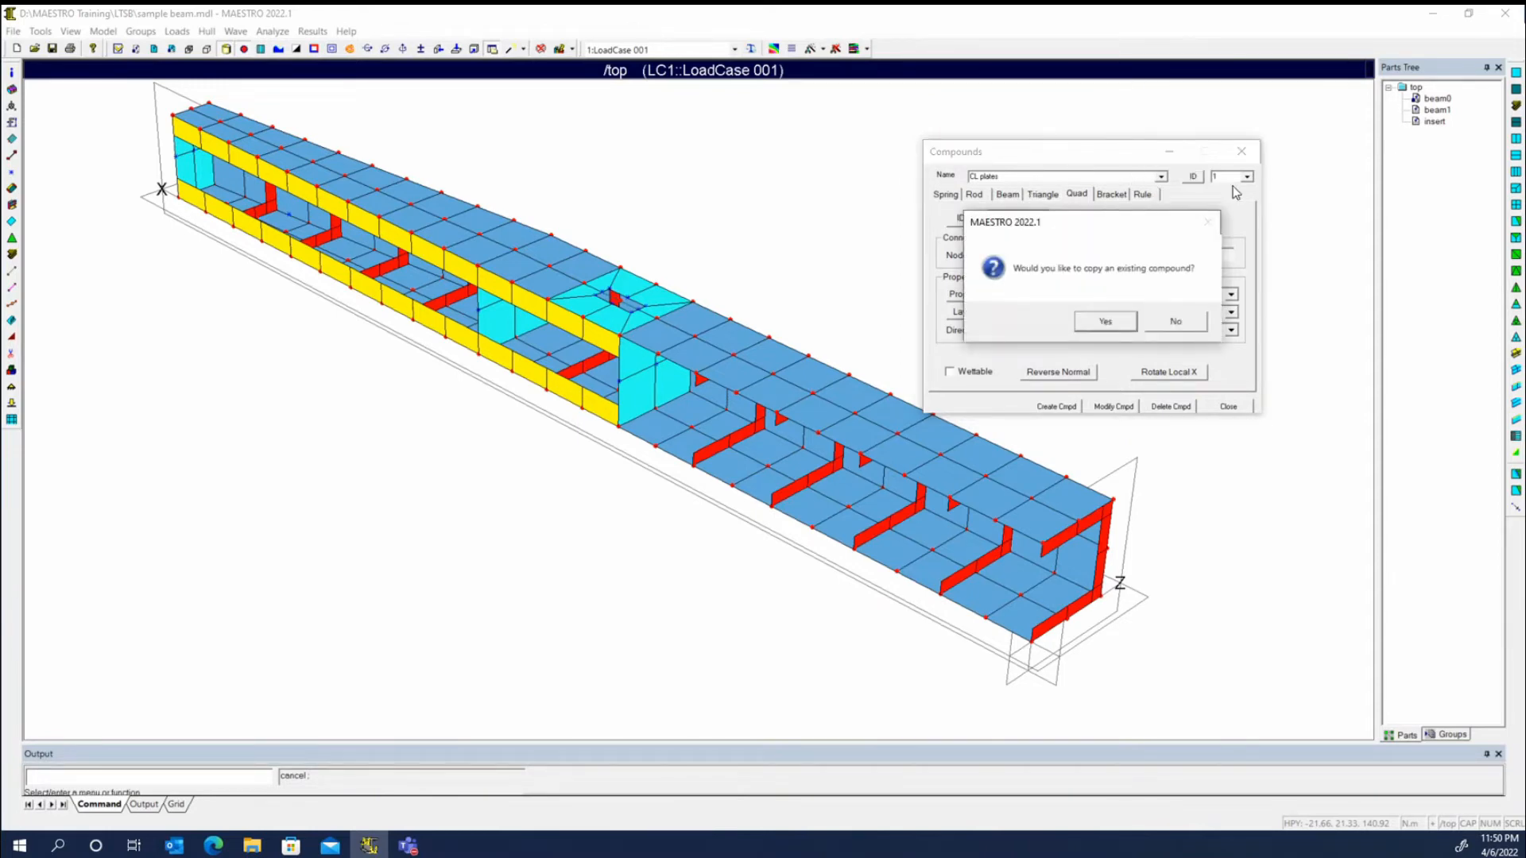
left_click(1174, 321)
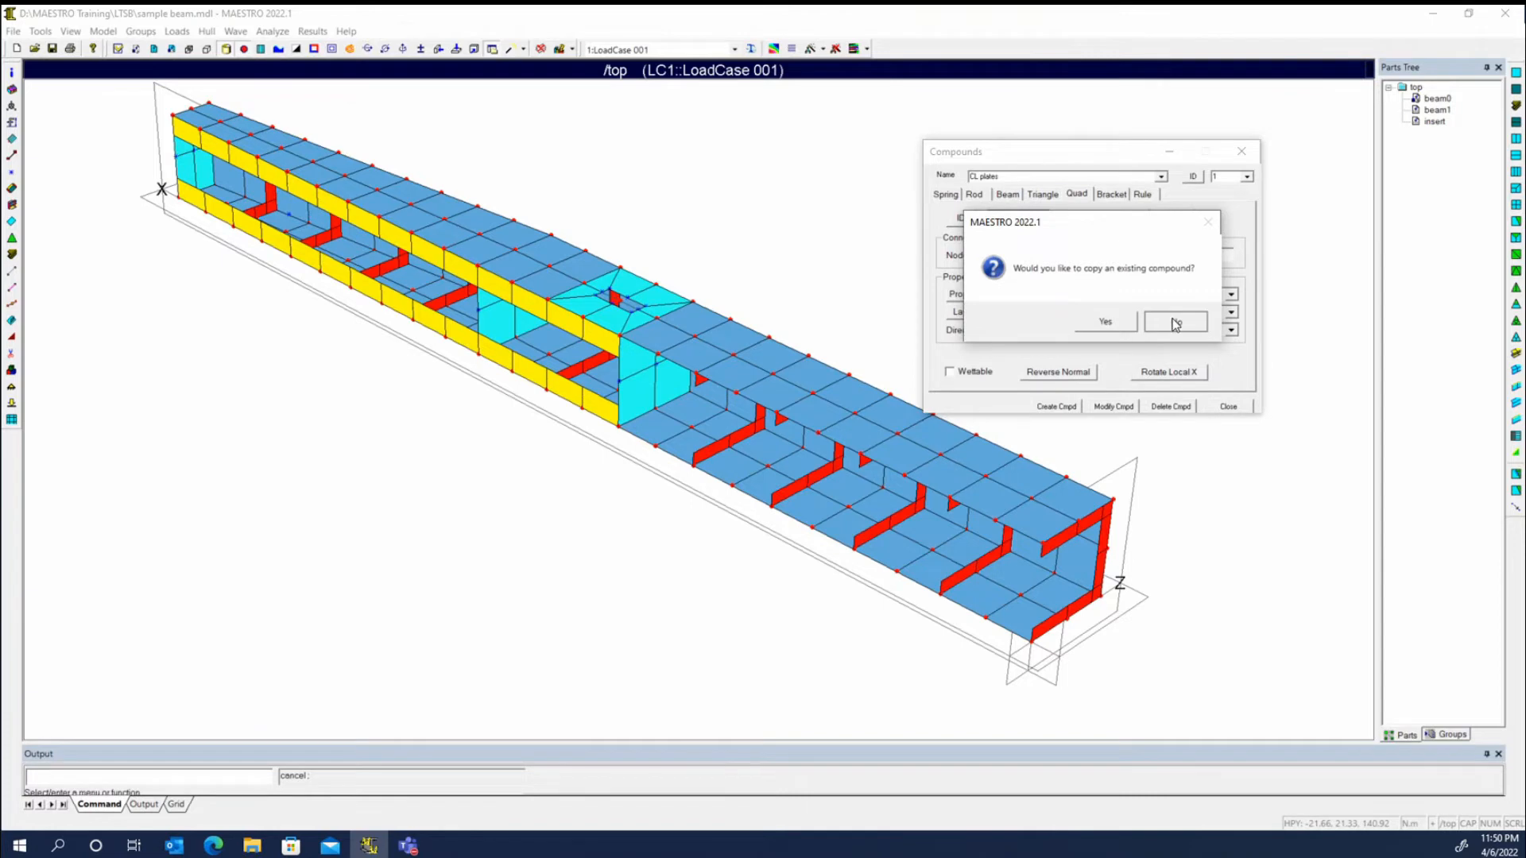
left_click(1057, 407)
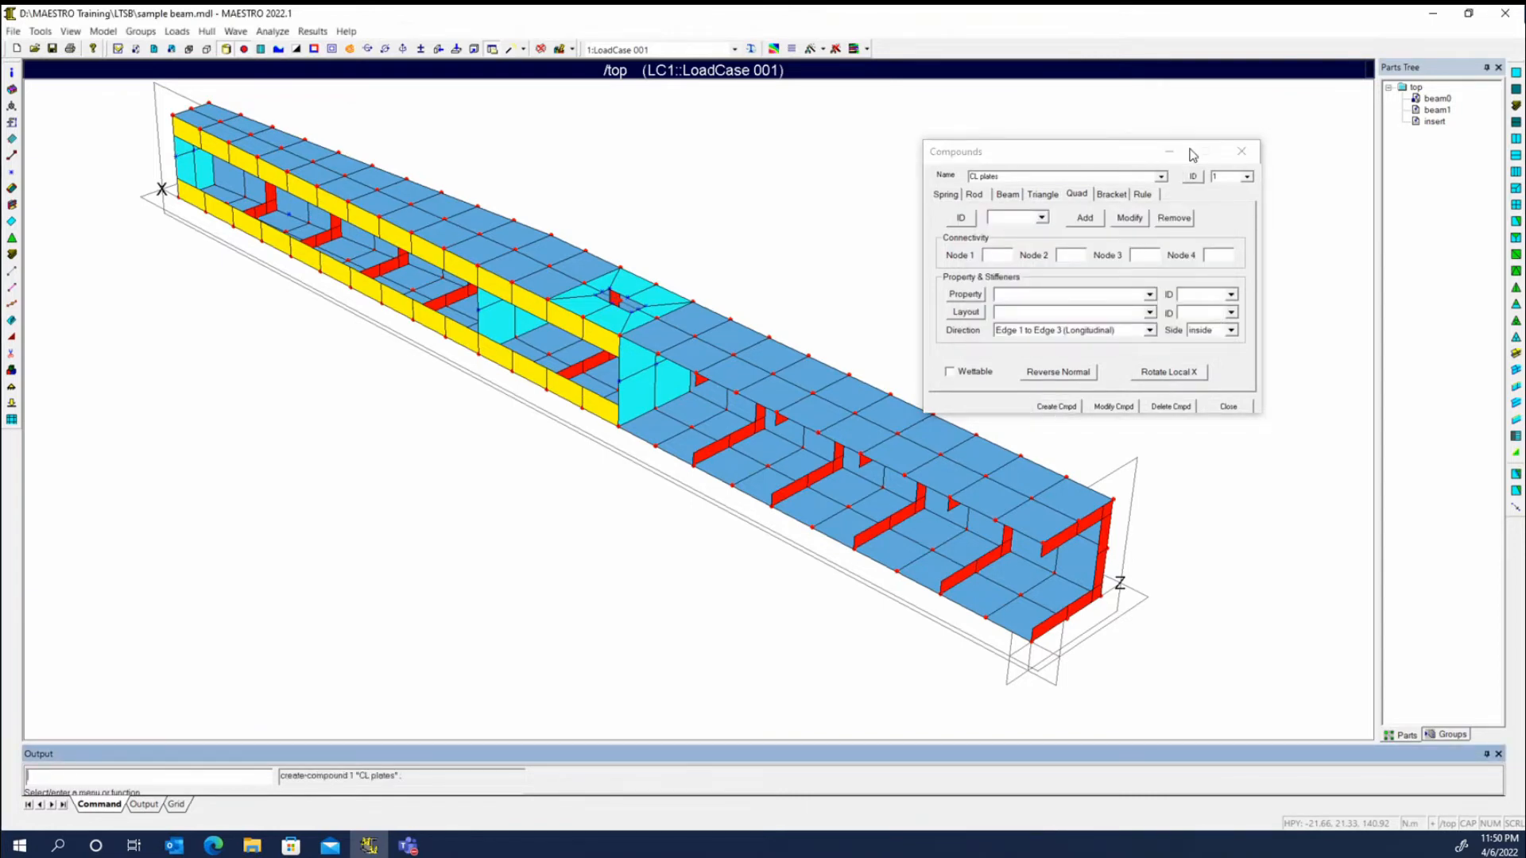
Start quad element 1 in the compound, picking nodes 4.0, 5.0, 7.0 and 1.0 at the beam's near end as its corners
left_click(1075, 201)
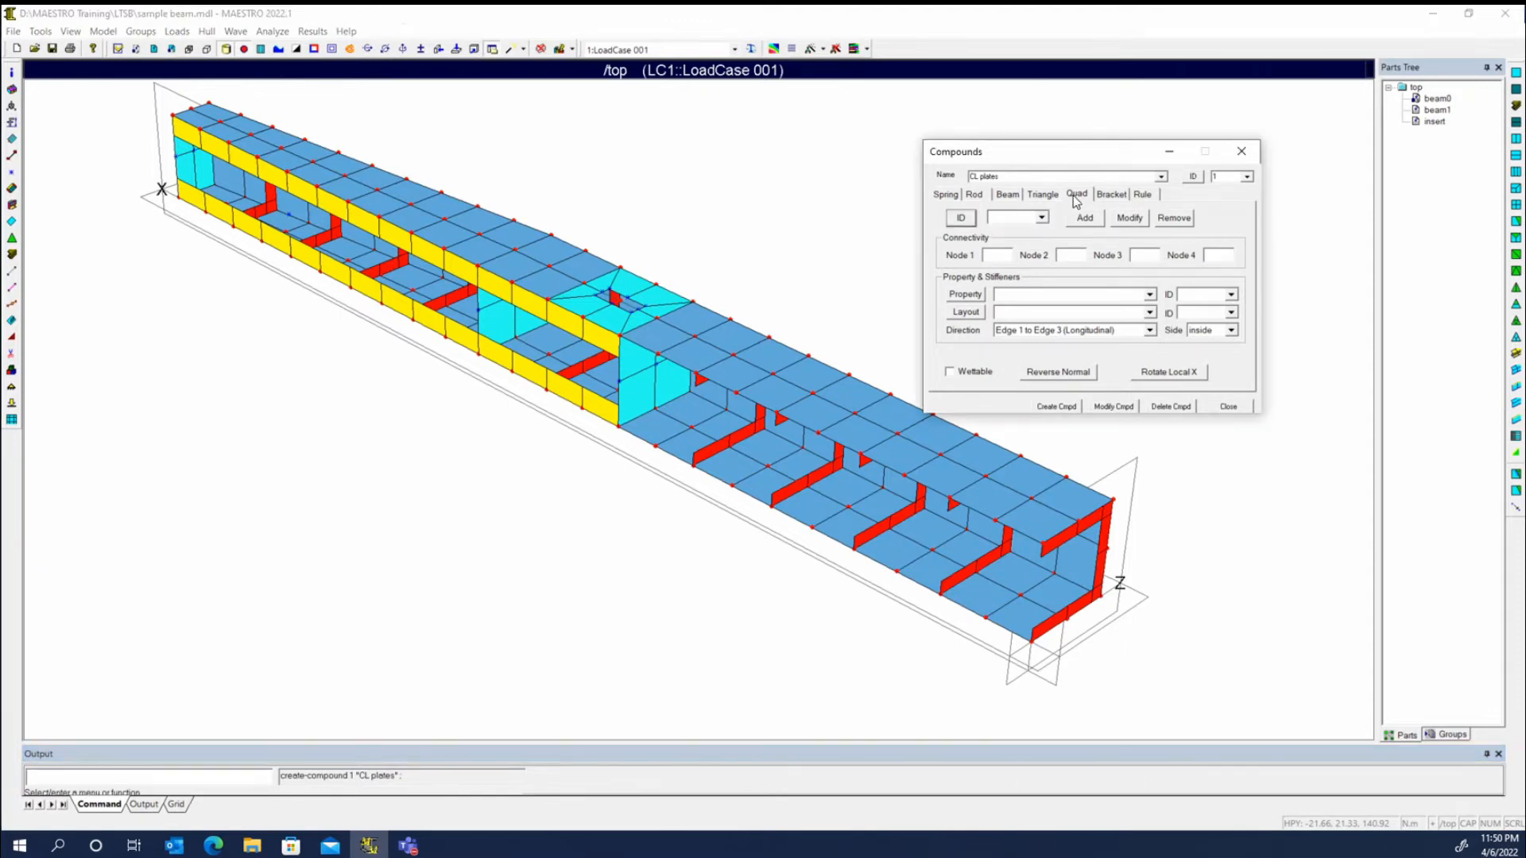
left_click(961, 219)
left_click(1044, 542)
left_click(1078, 522)
left_click(1066, 619)
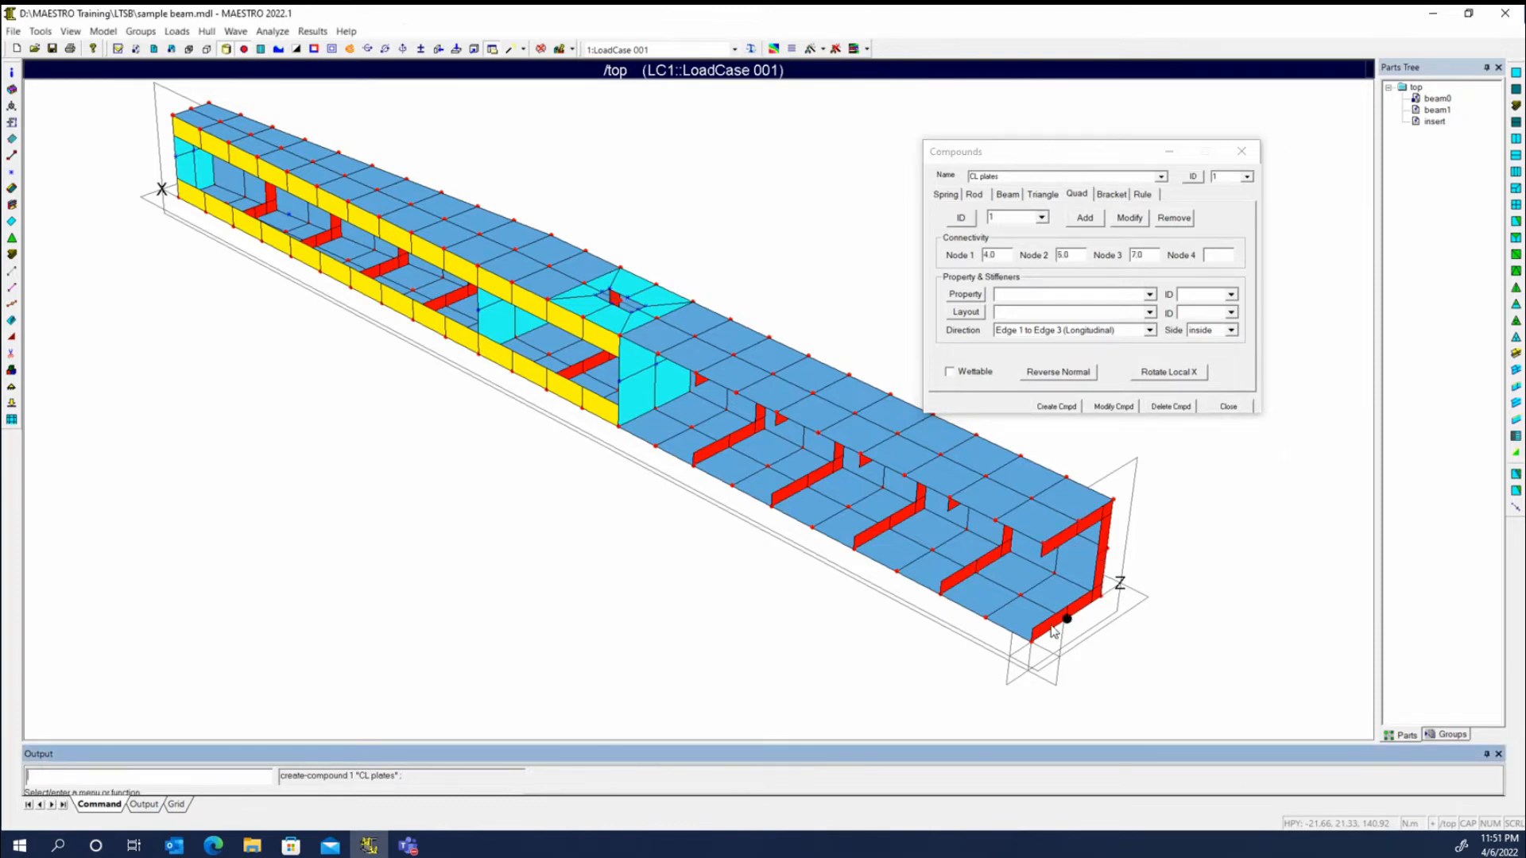
left_click(1033, 641)
Examine the available plate property definitions, including their materials and thicknesses
left_click(974, 295)
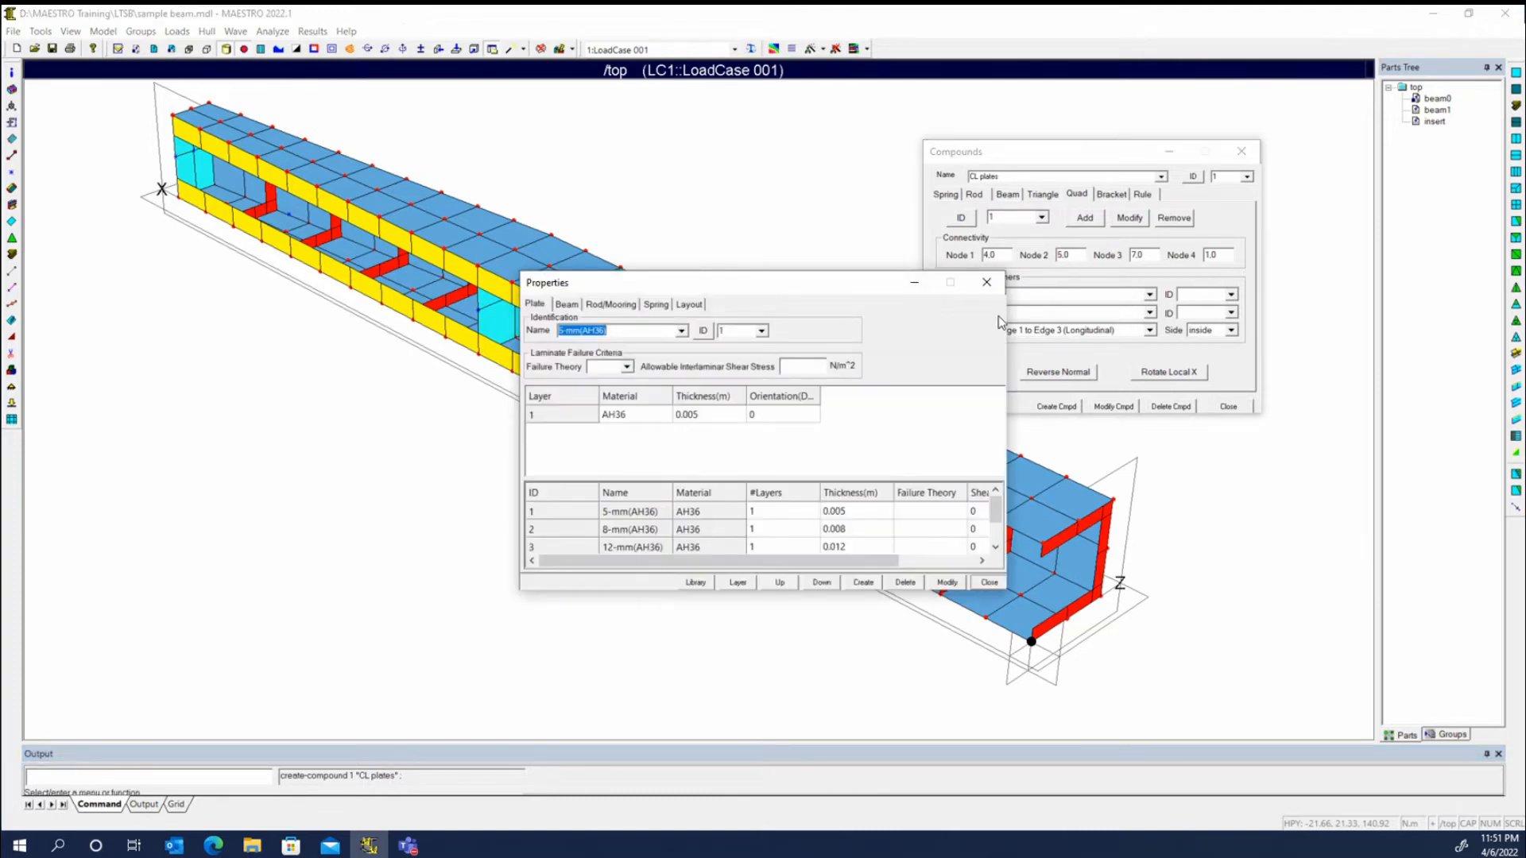
left_click(651, 512)
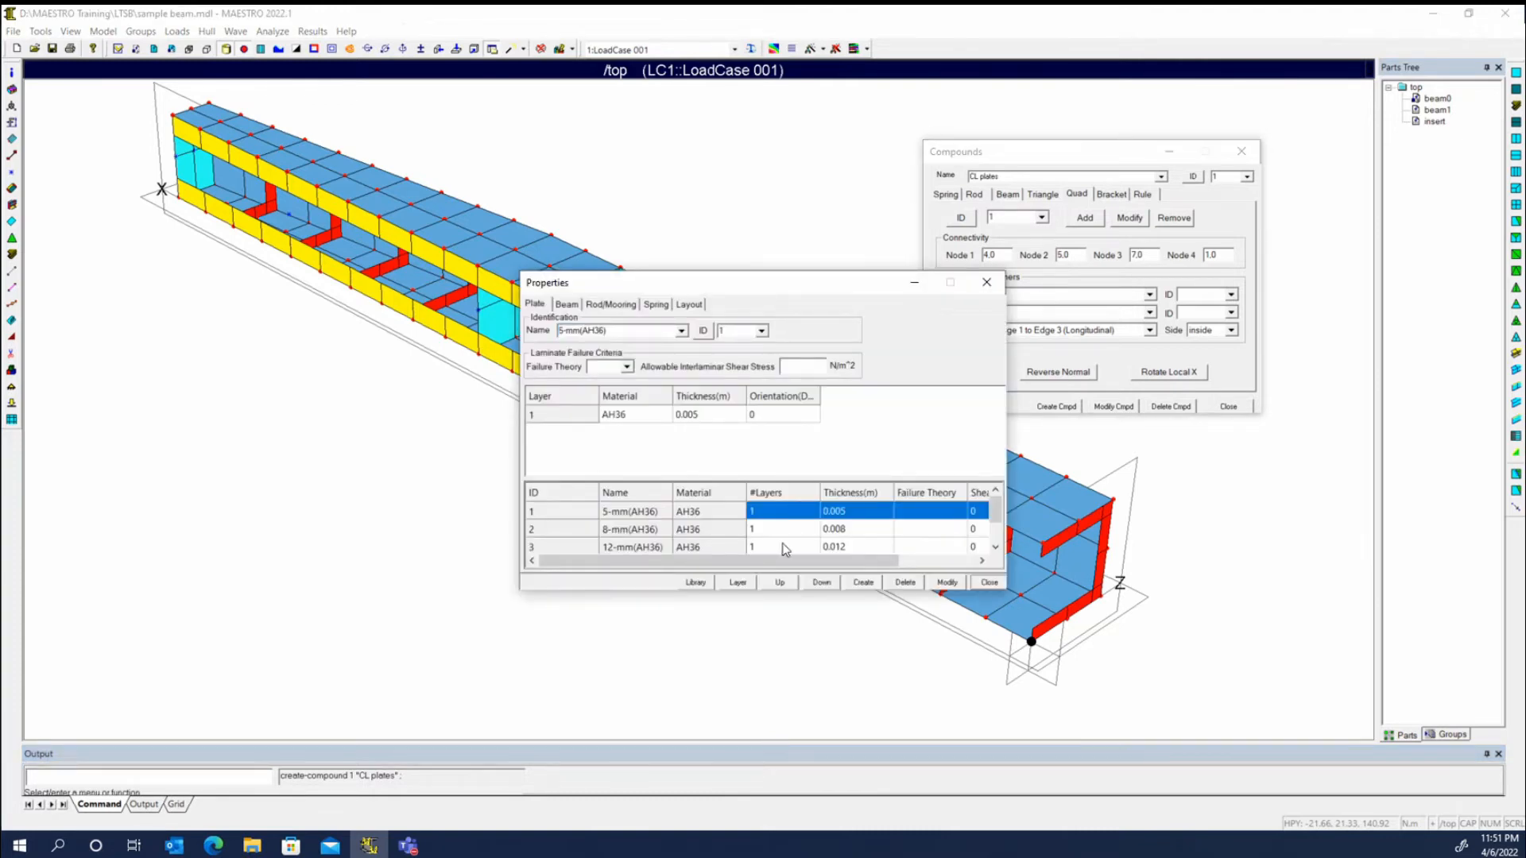
left_click(986, 285)
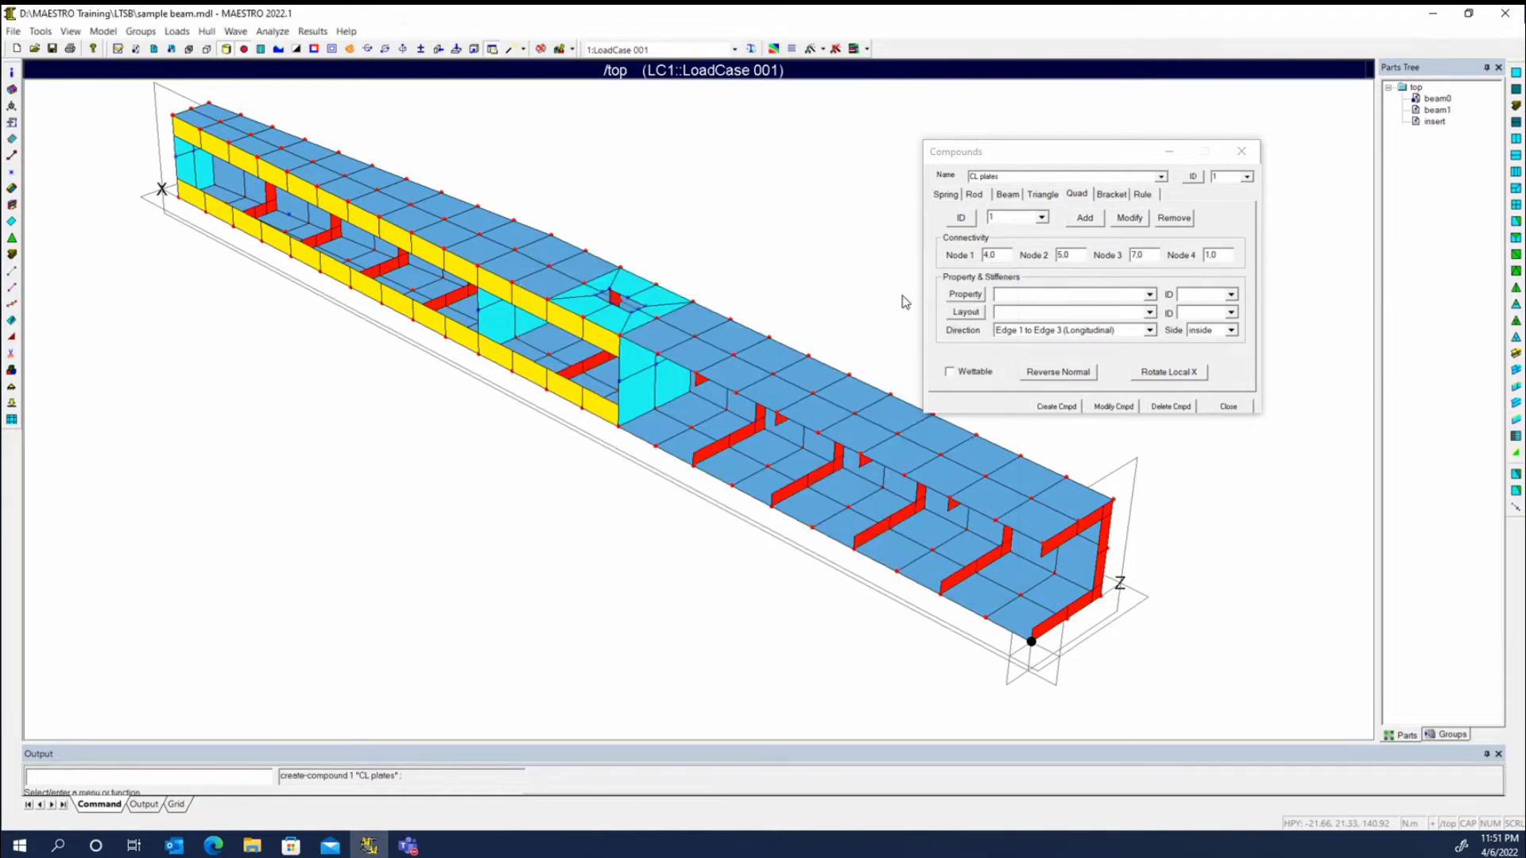
left_click(967, 297)
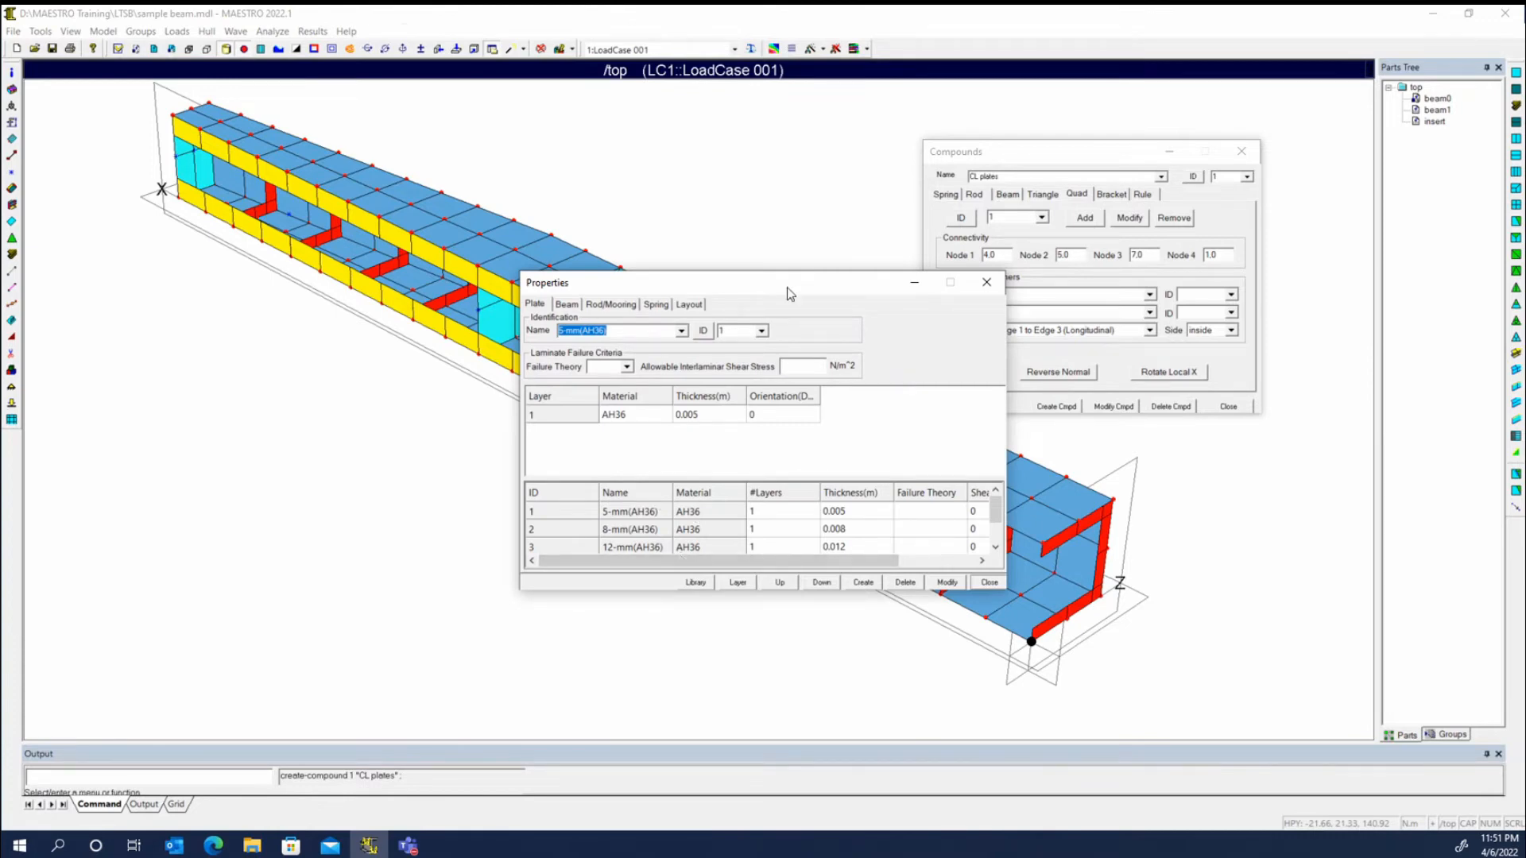
left_click(986, 283)
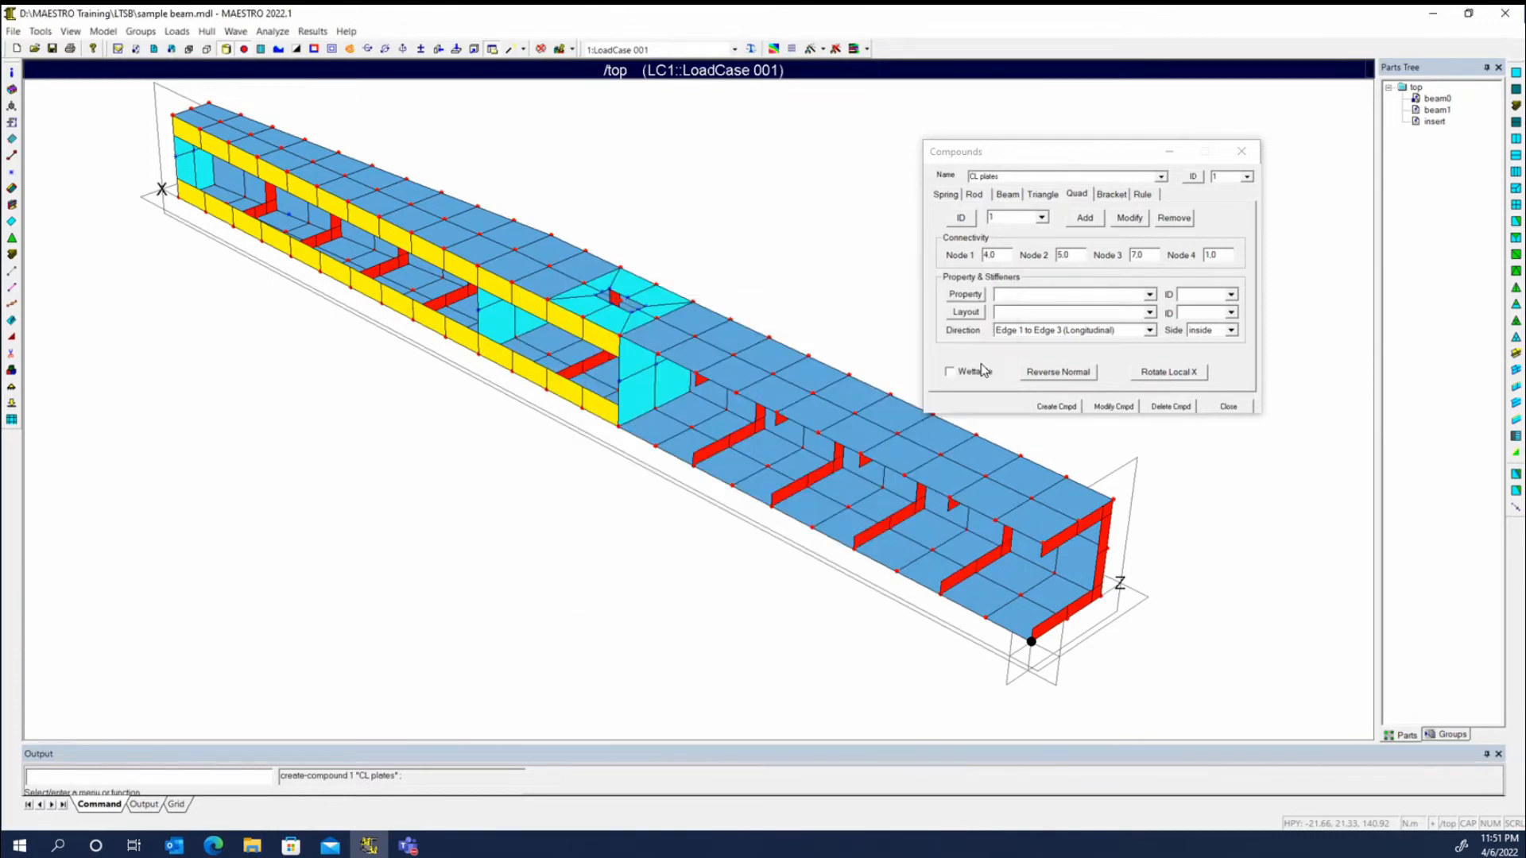
Assign the 5-mm(AH36) plate property and the Null stiffener layout to quad 1, and add it to the compound
left_click(1147, 295)
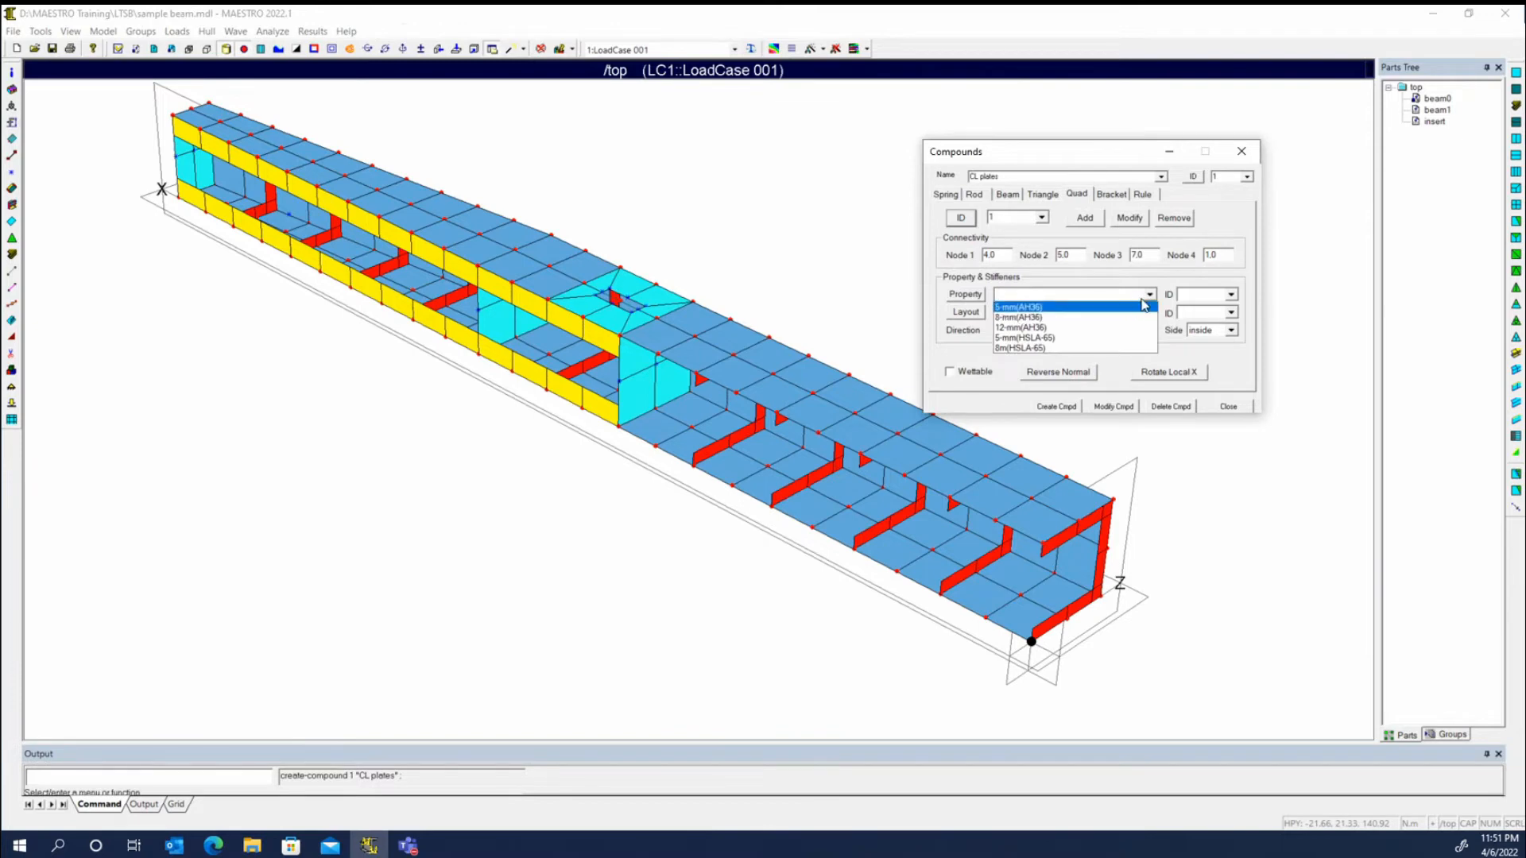
left_click(1101, 310)
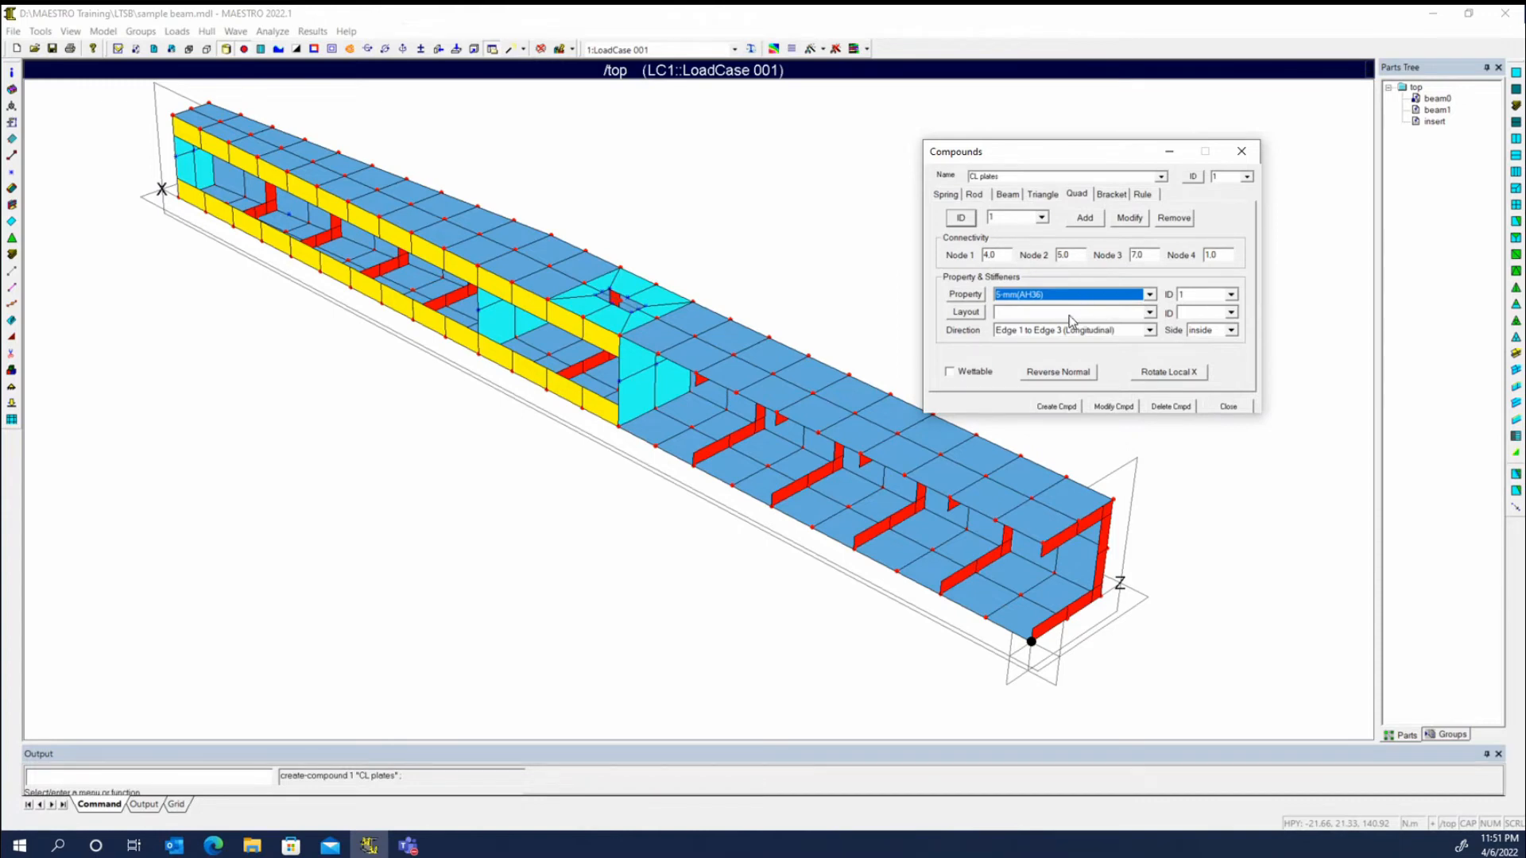
left_click(1105, 313)
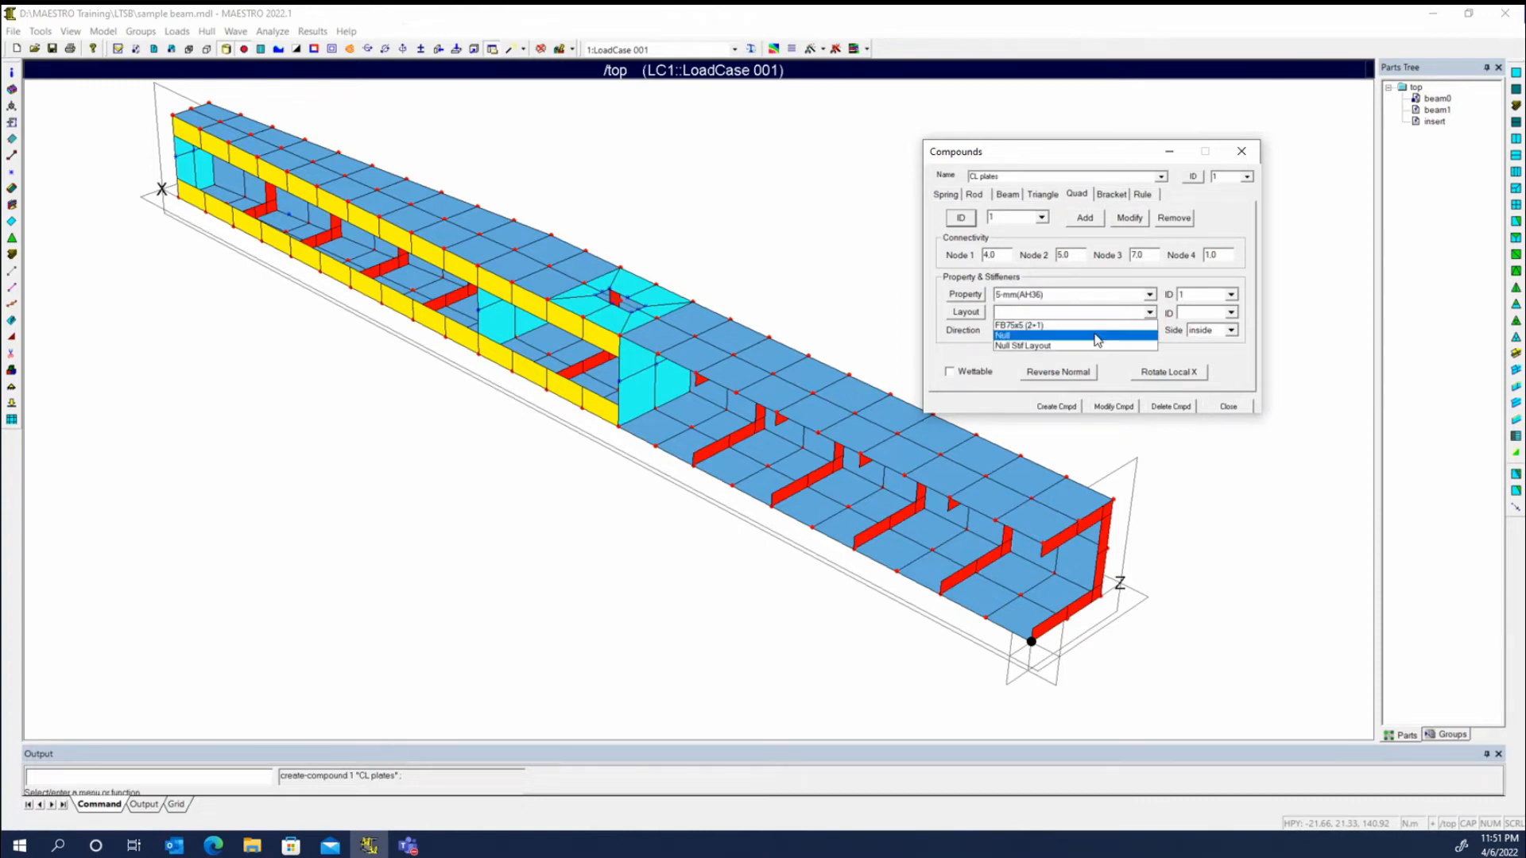
left_click(1099, 336)
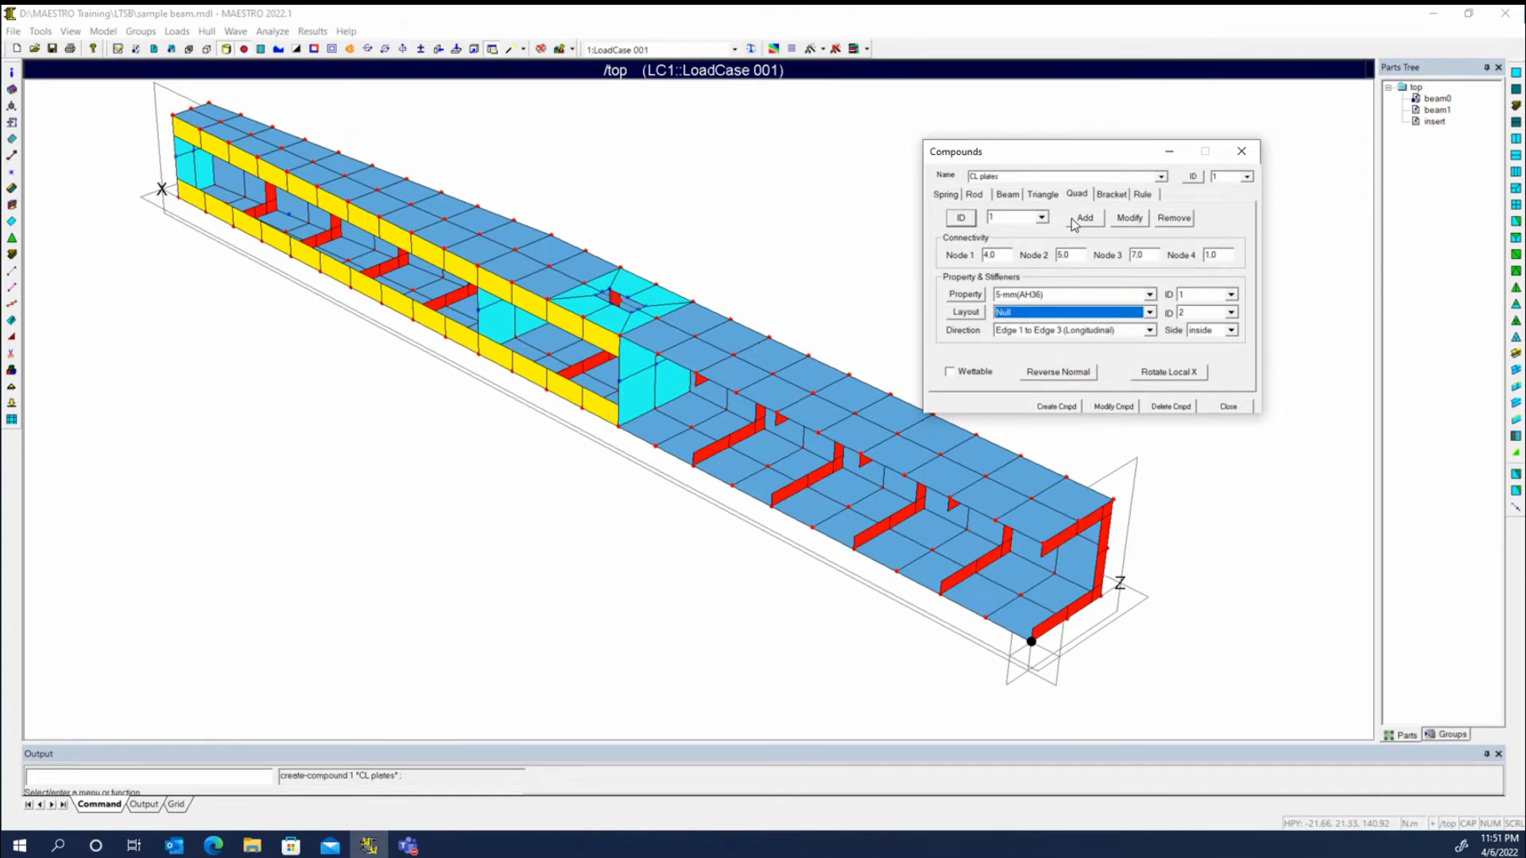
left_click(1083, 219)
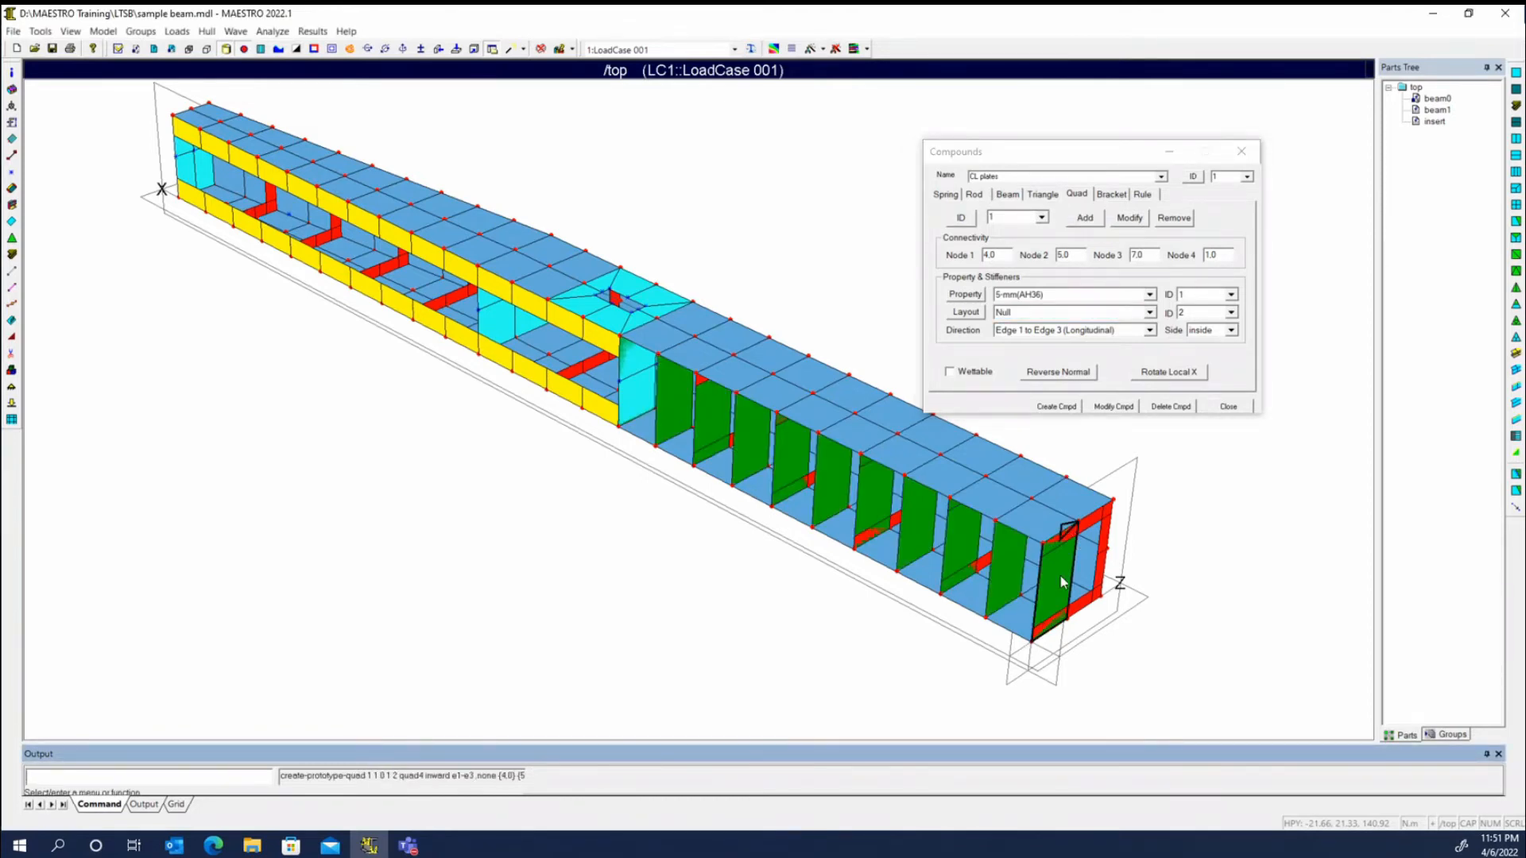
Exclude sections 1, 6, 9 and 10 from the compound's rule and apply it
left_click(1142, 194)
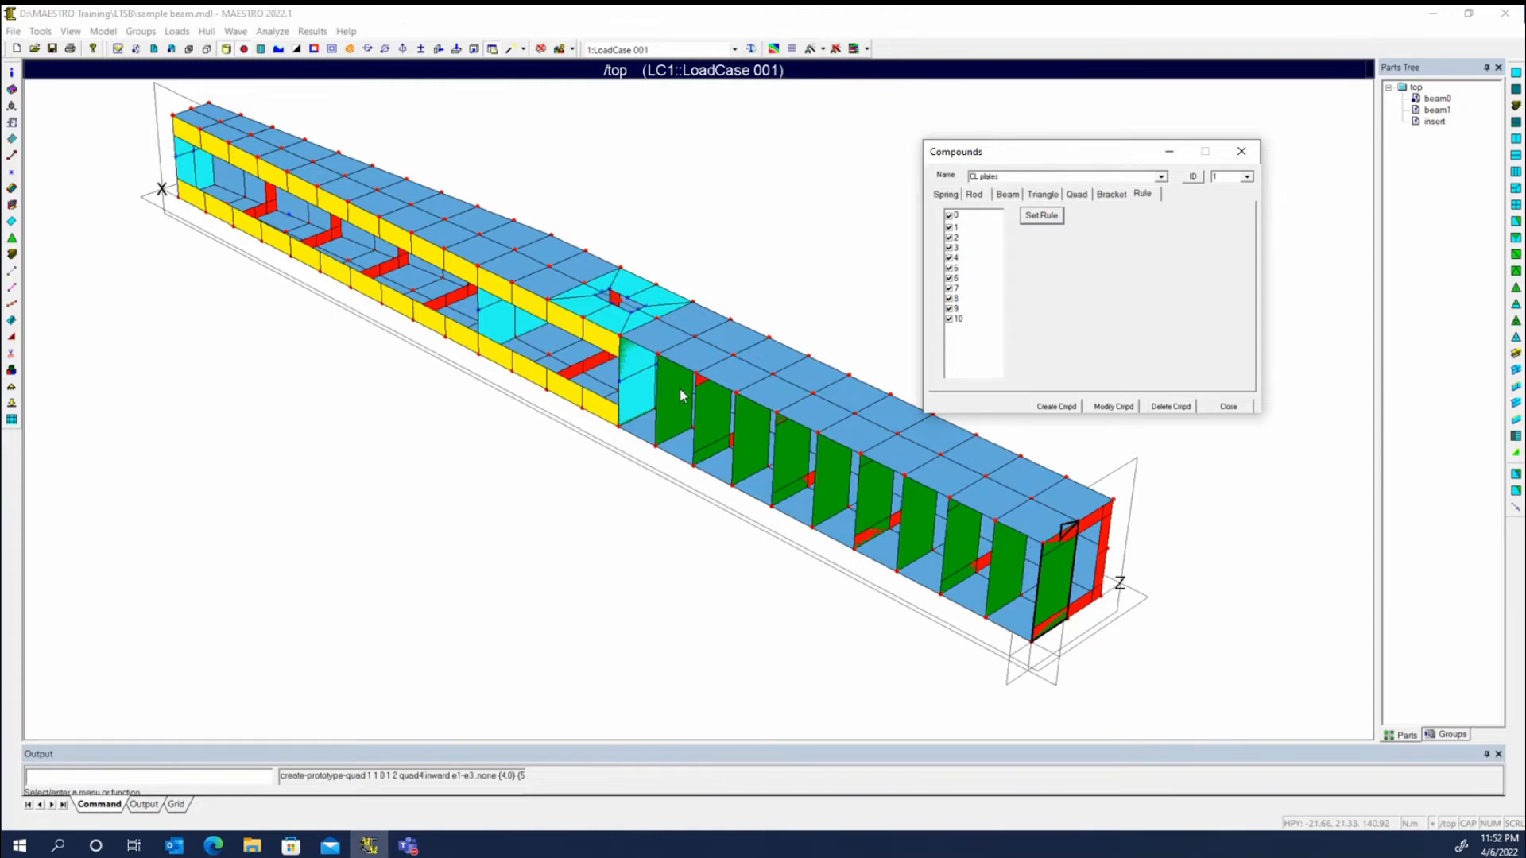
left_click(950, 318)
left_click(949, 308)
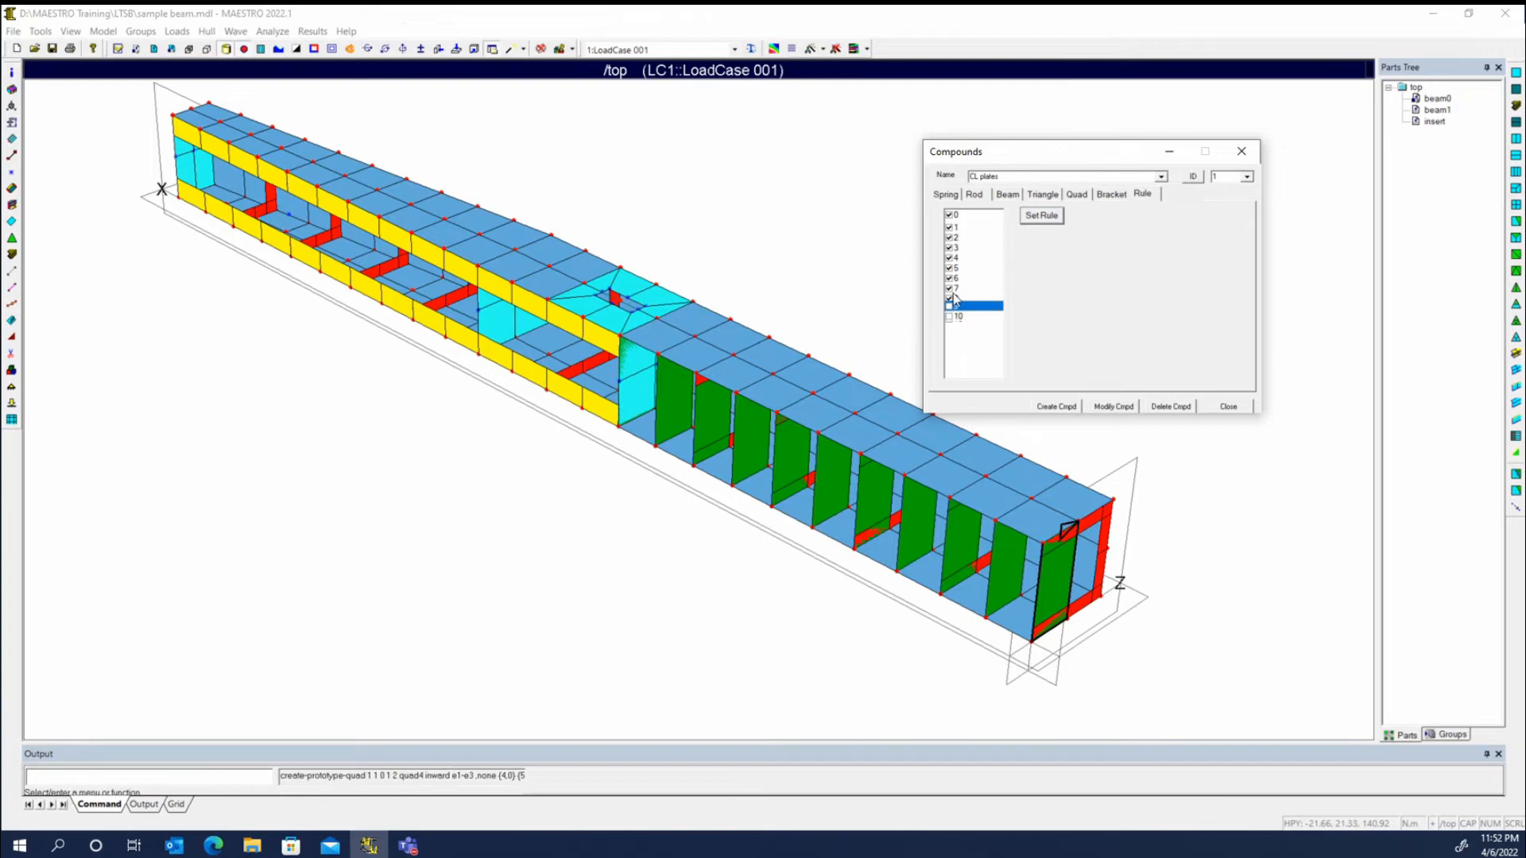
left_click(949, 226)
left_click(954, 244)
left_click(949, 278)
left_click(1041, 215)
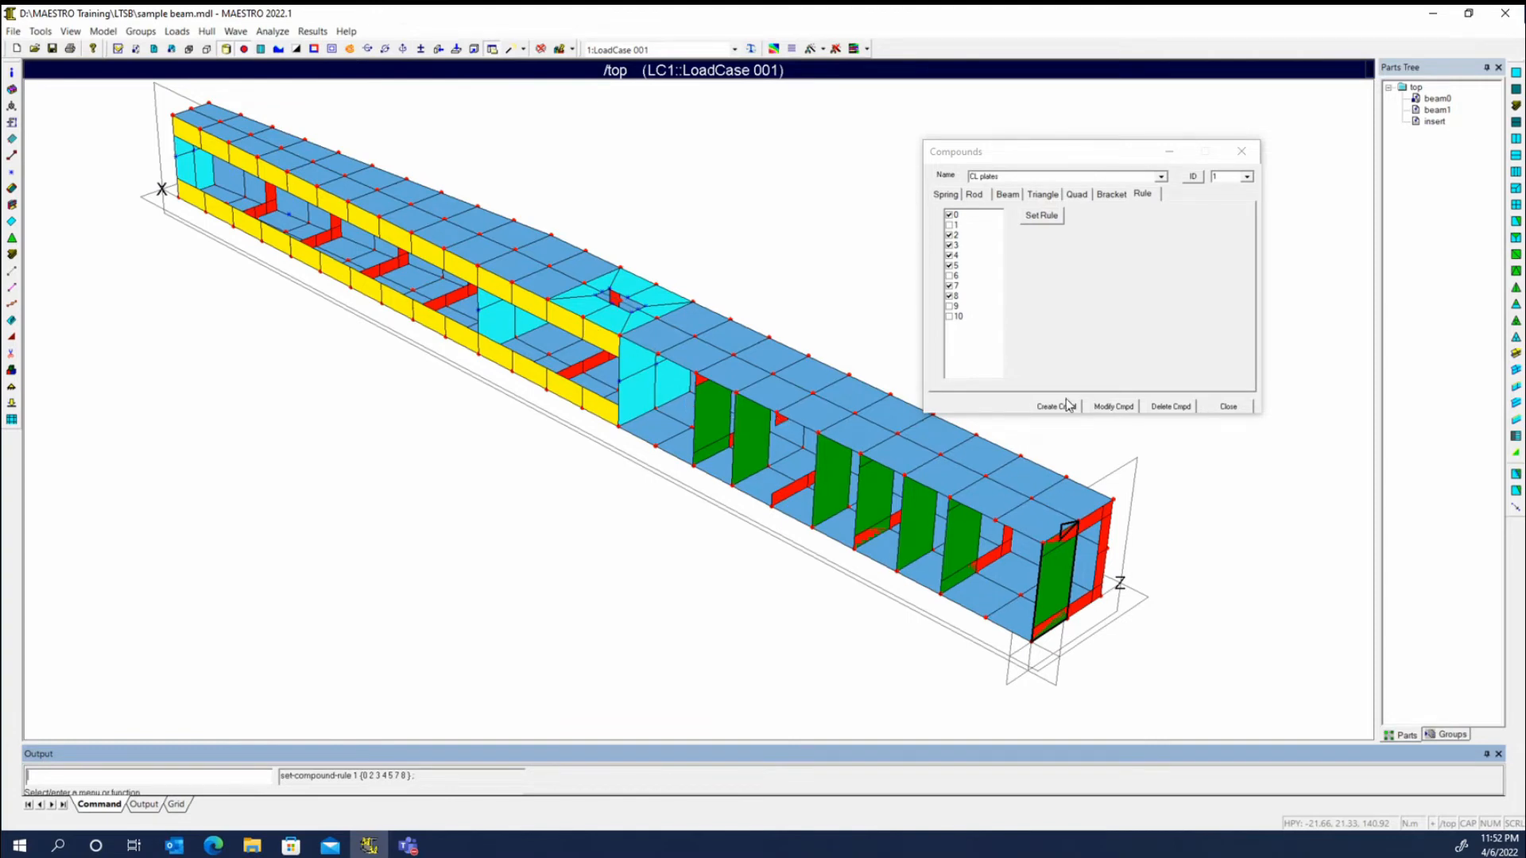
Change the compound's rule to apply only at sections 0, 2, 4, 6 and 8
left_click(949, 215)
left_click(948, 245)
left_click(948, 265)
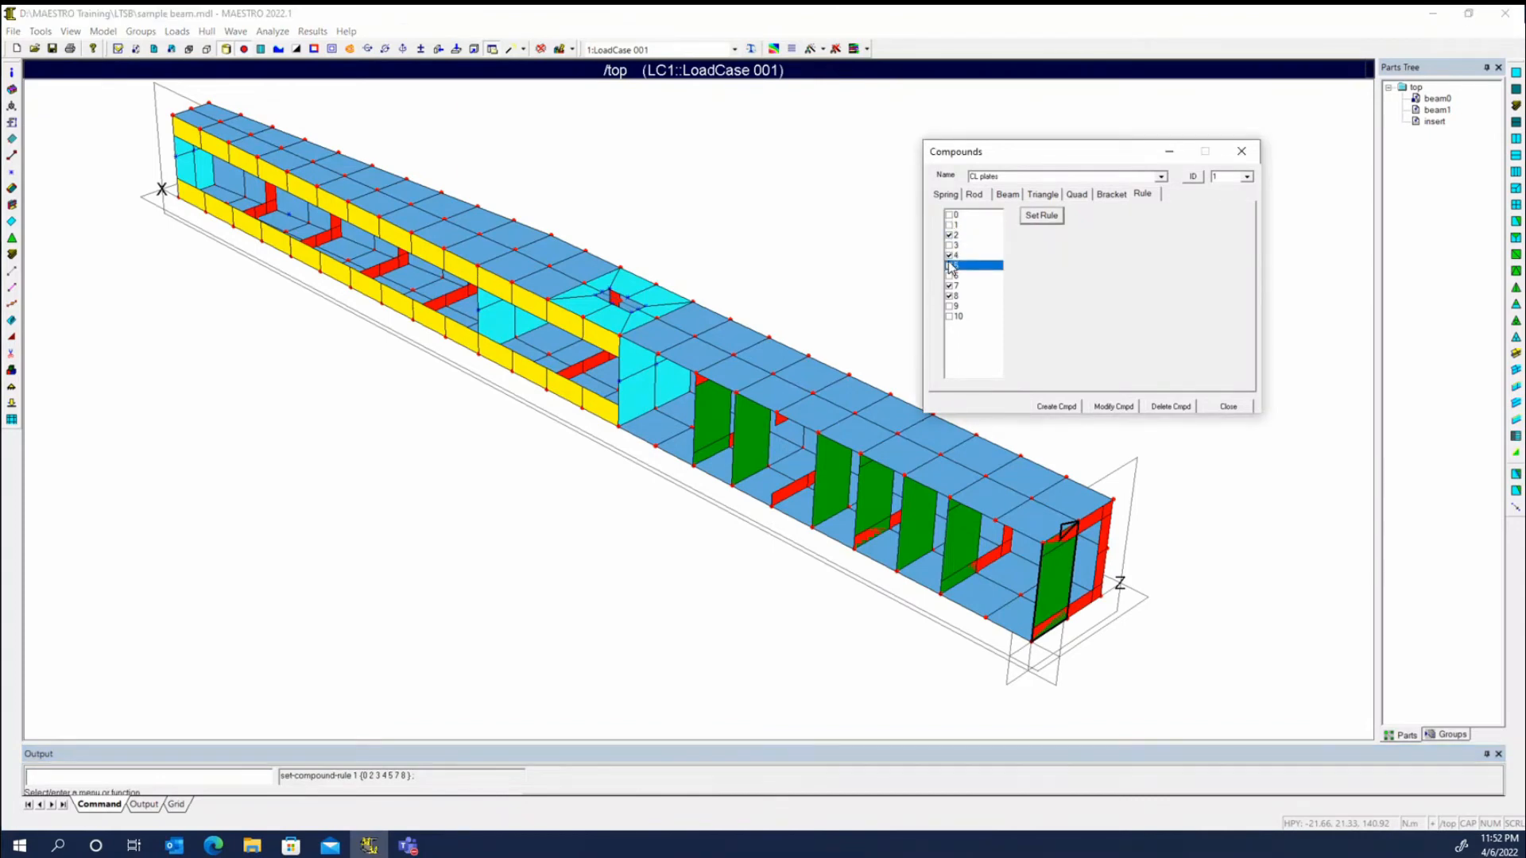
left_click(948, 275)
left_click(948, 286)
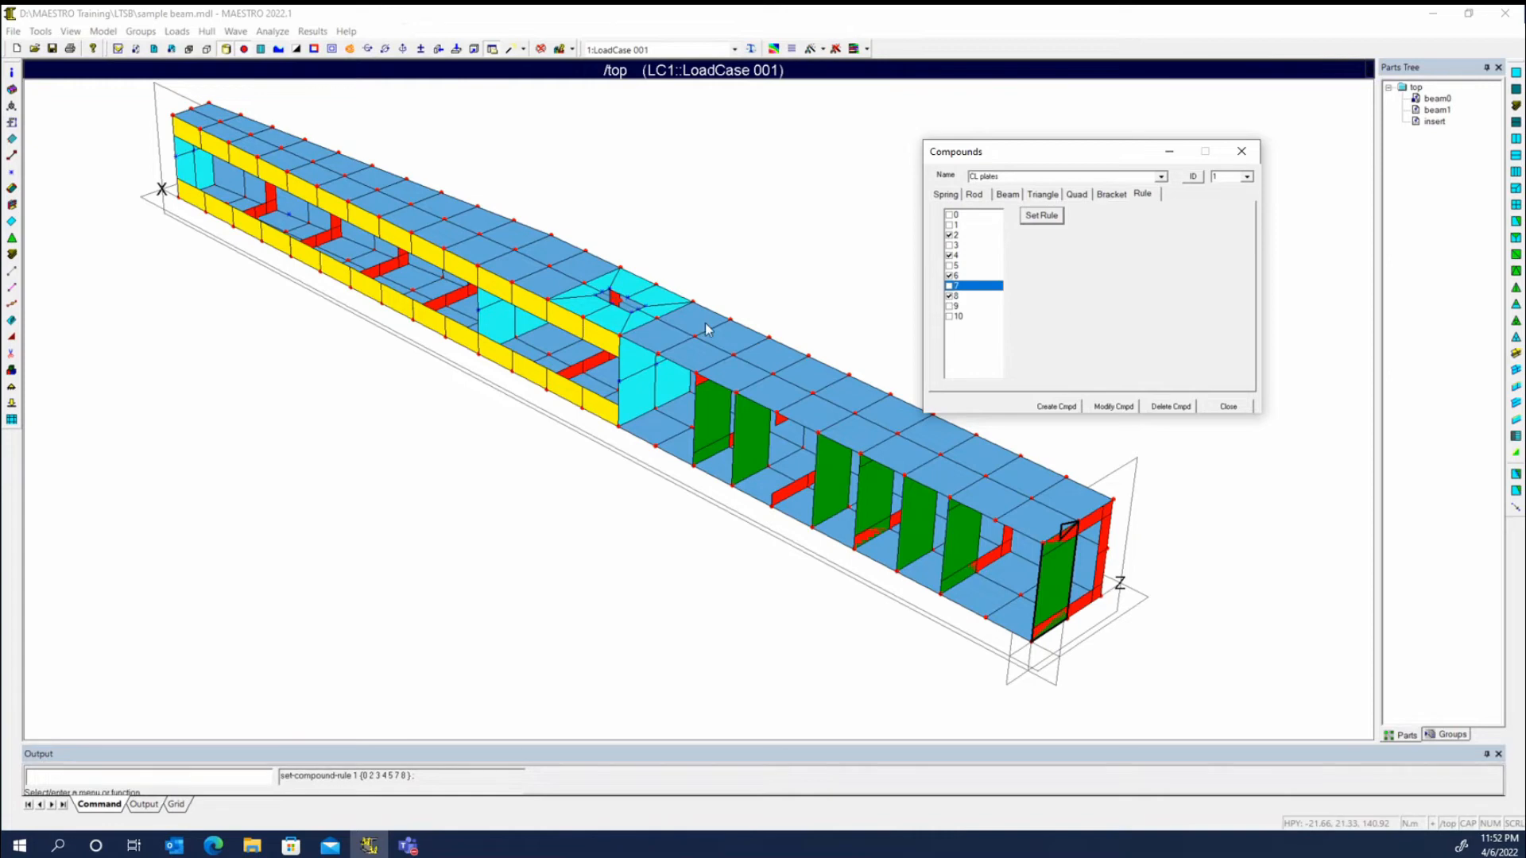
left_click(1113, 407)
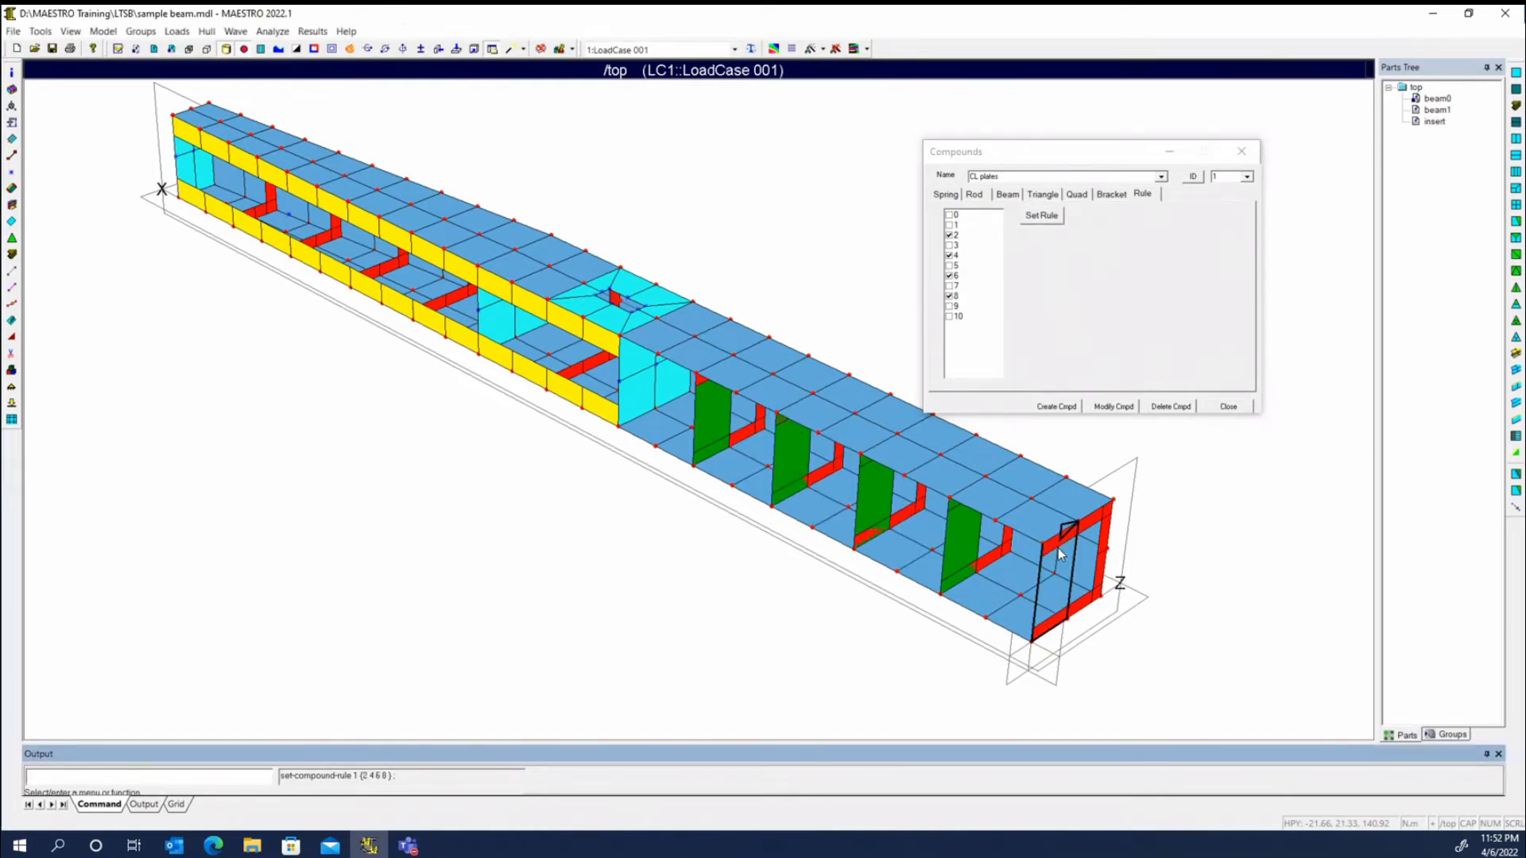
left_click(950, 215)
left_click(1036, 220)
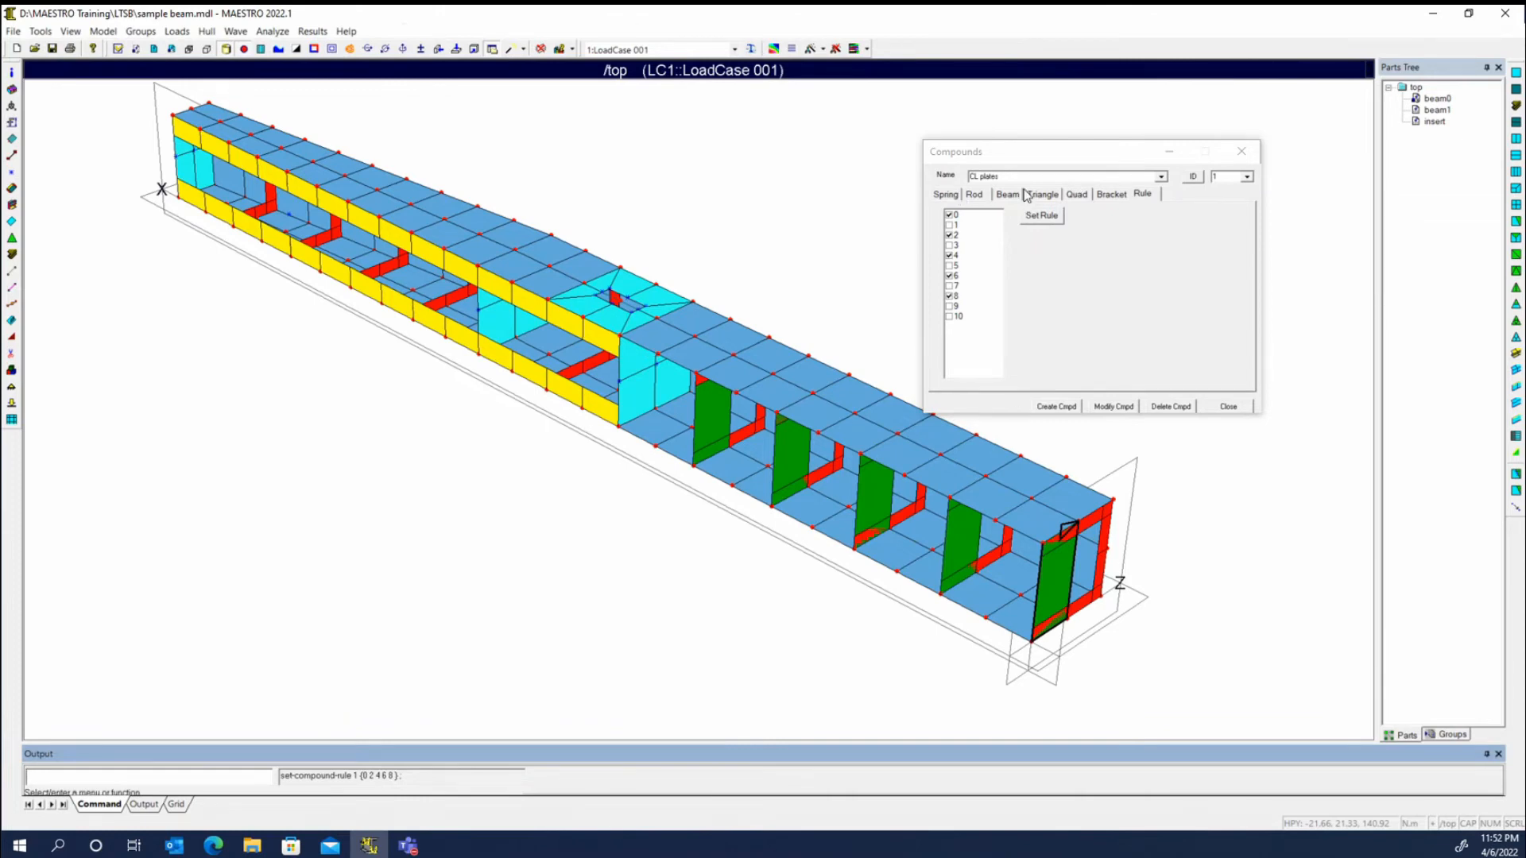
Modify quad 1 to run lengthwise between sections 0 and 1, using nodes 4.0, 4.1, 1.1 and 1.0
left_click(1076, 194)
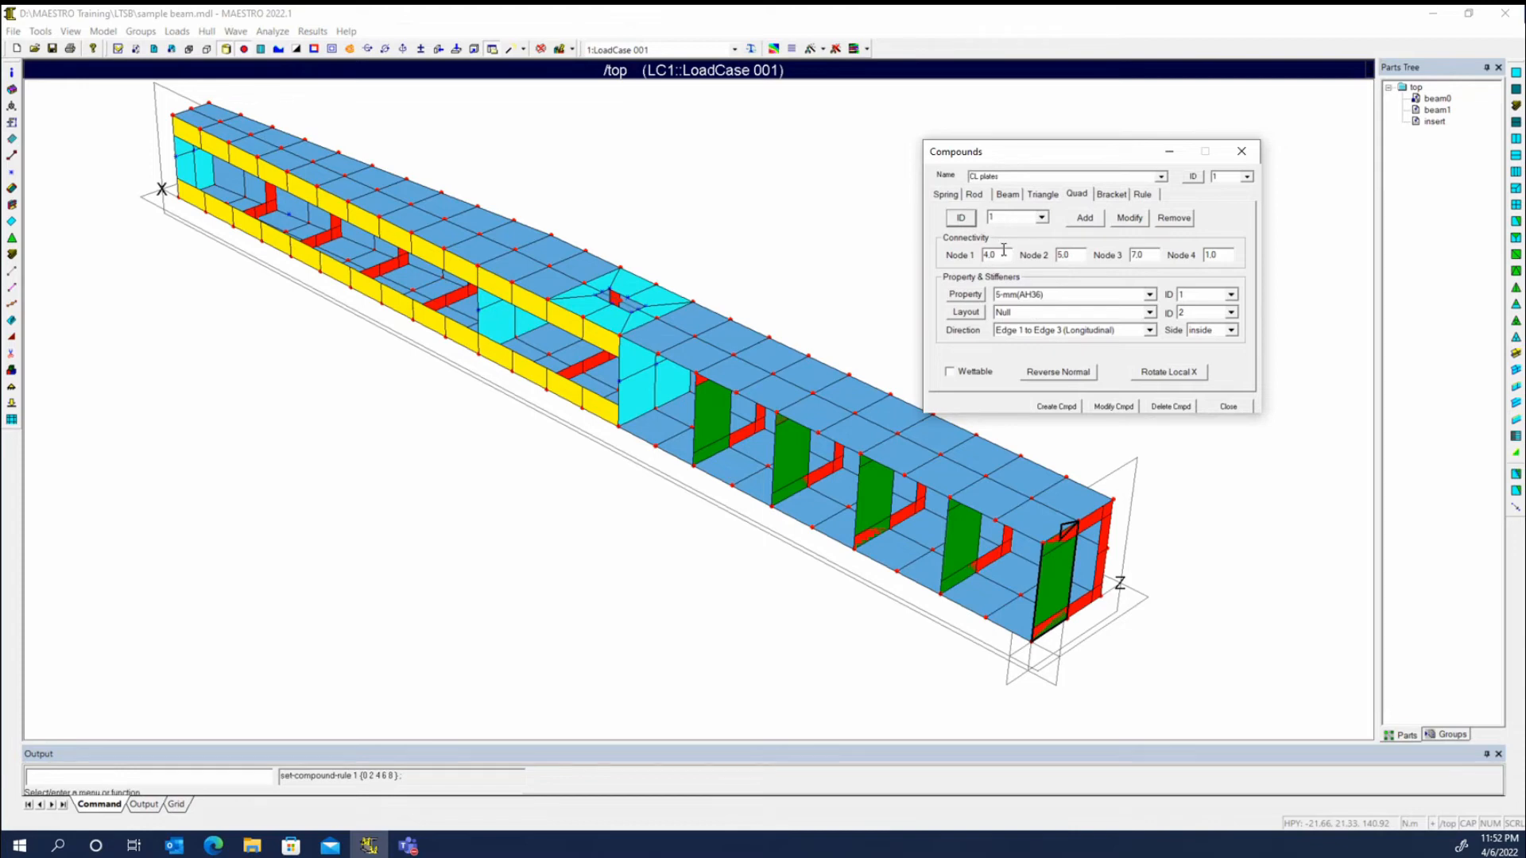
left_click(1037, 538)
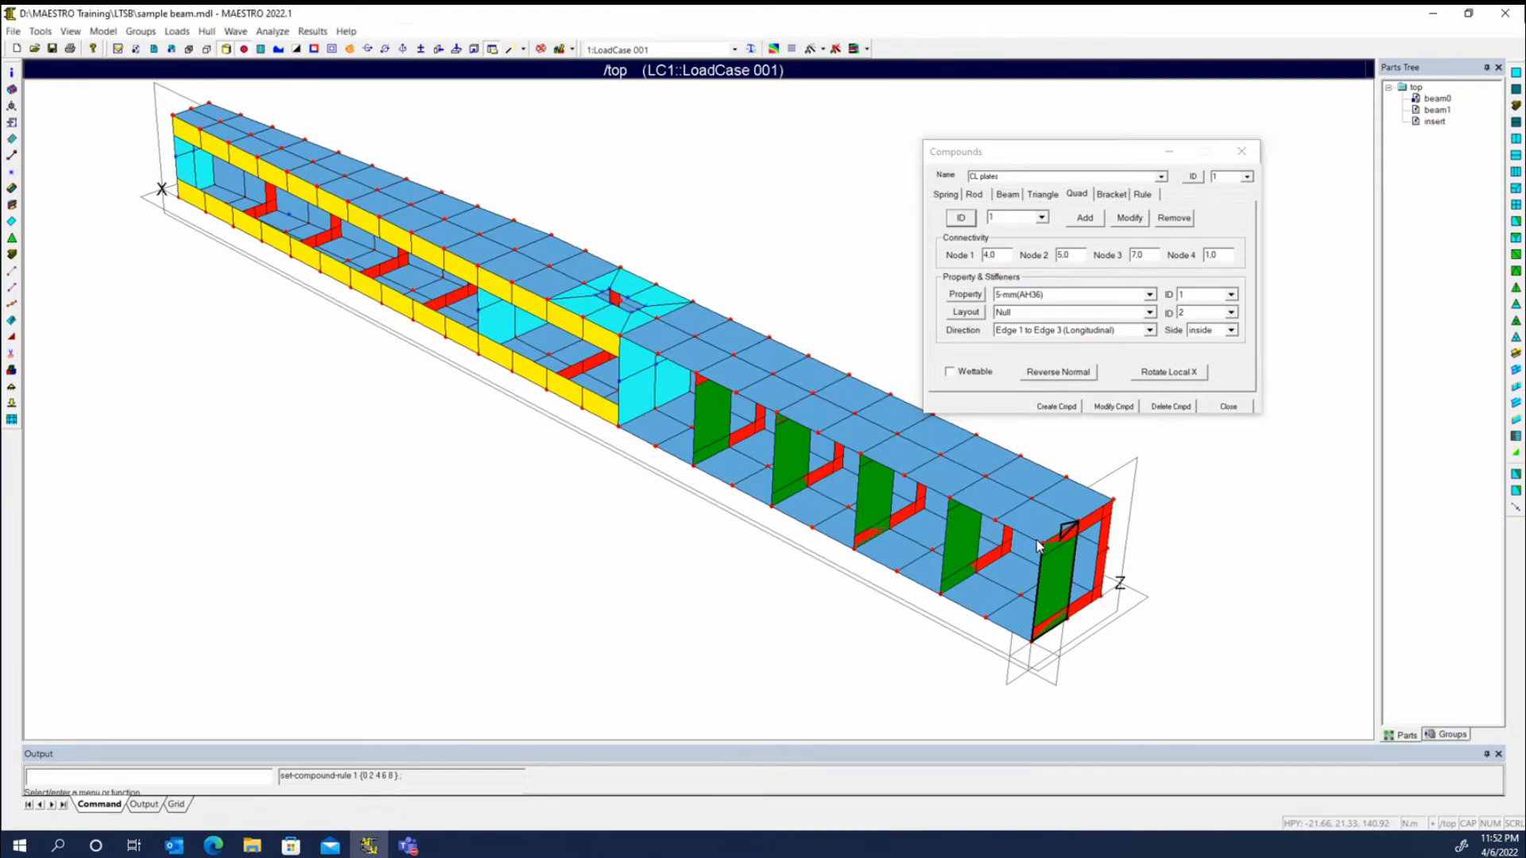
left_click(997, 532)
left_click(1032, 643)
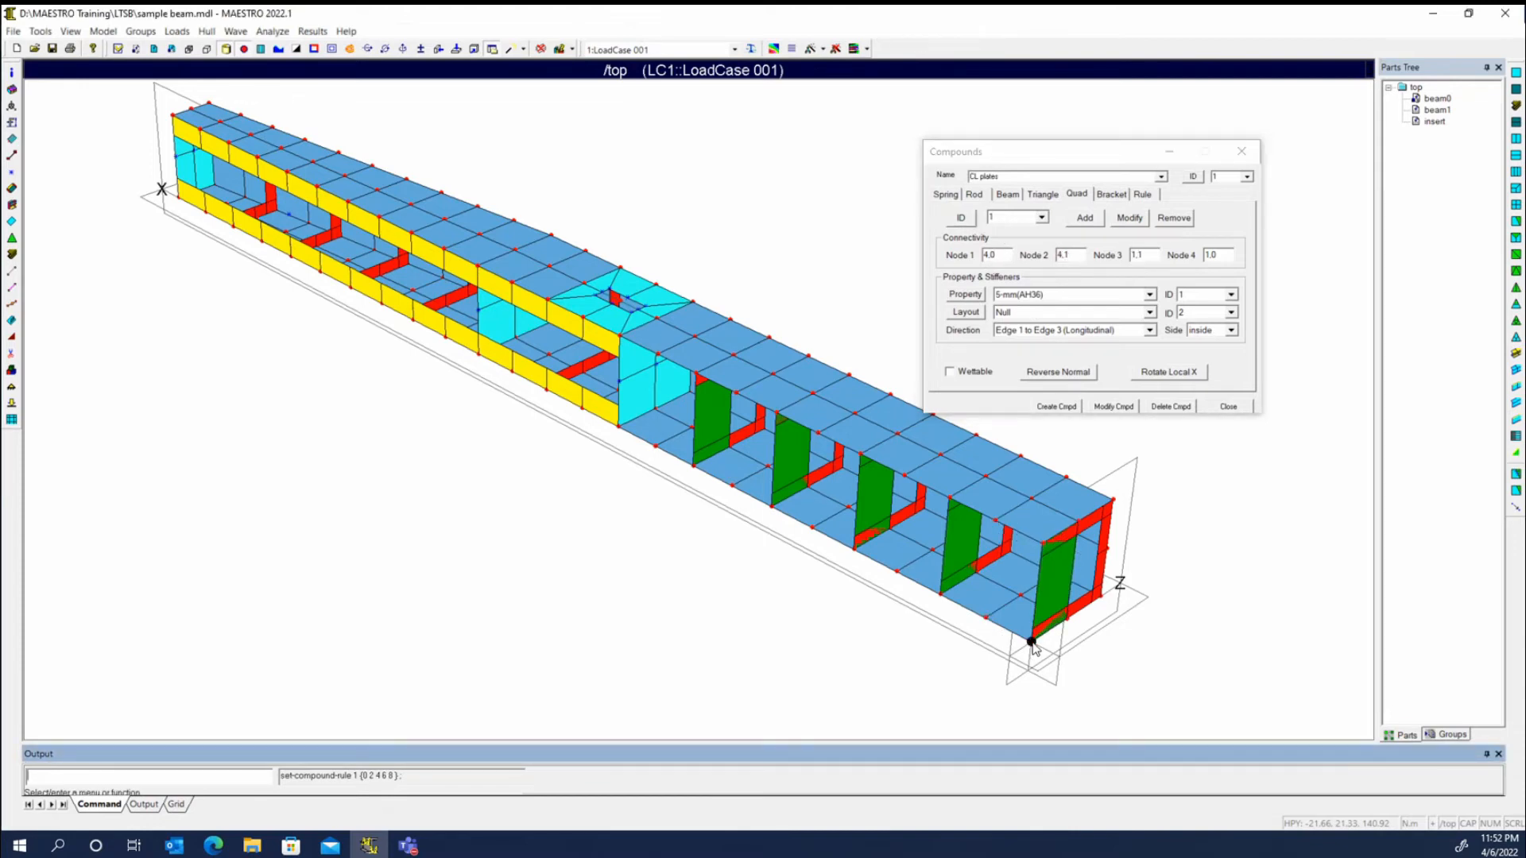
left_click(1130, 219)
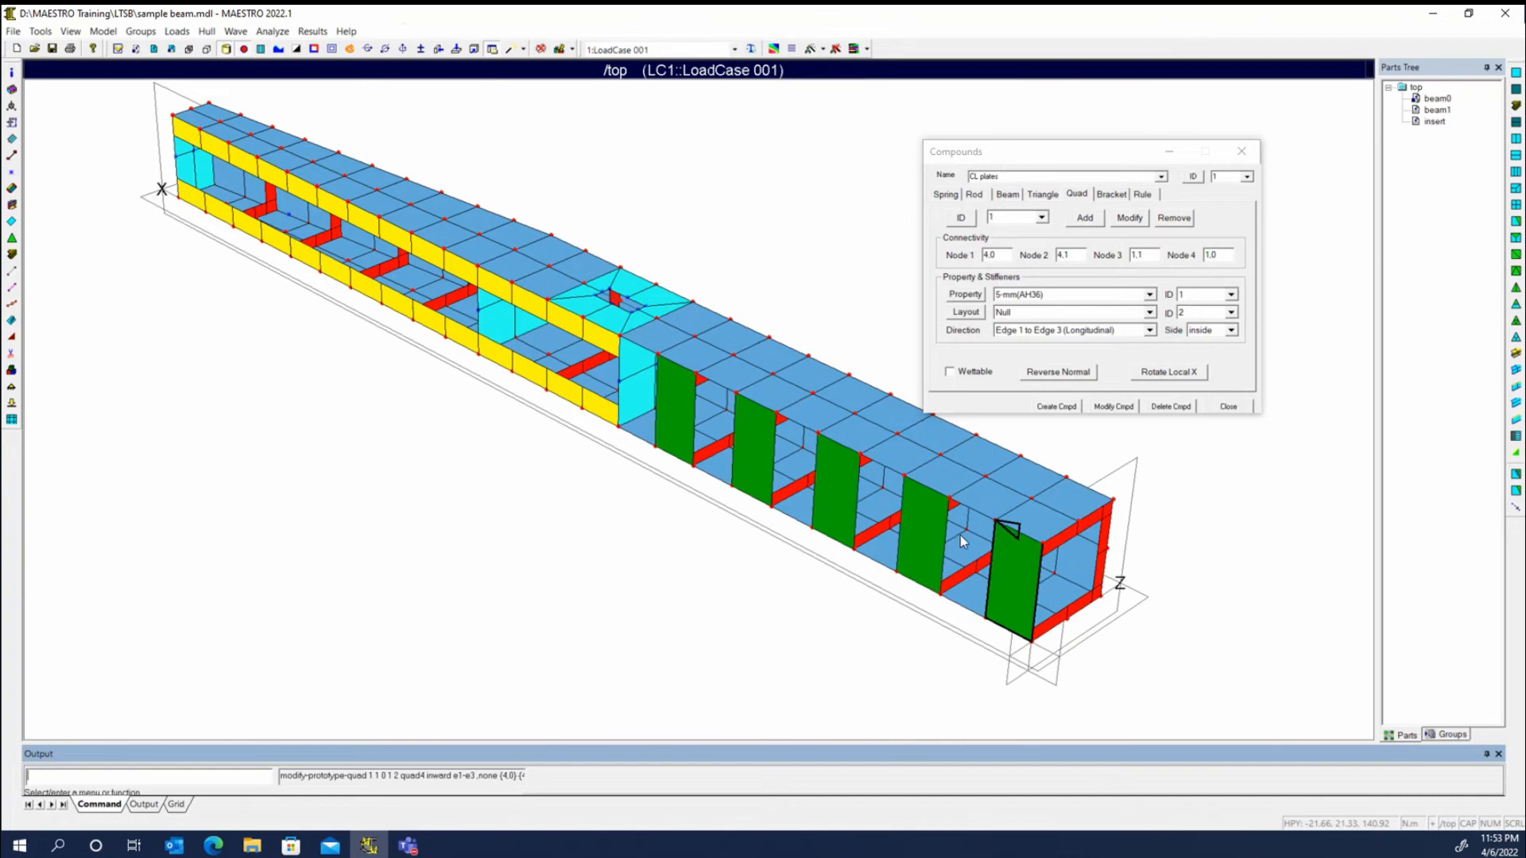
Define beam 1 in the compound between nodes 4.1 and 4.2 with the wt125x8.95(AH36) beam property
left_click(1007, 196)
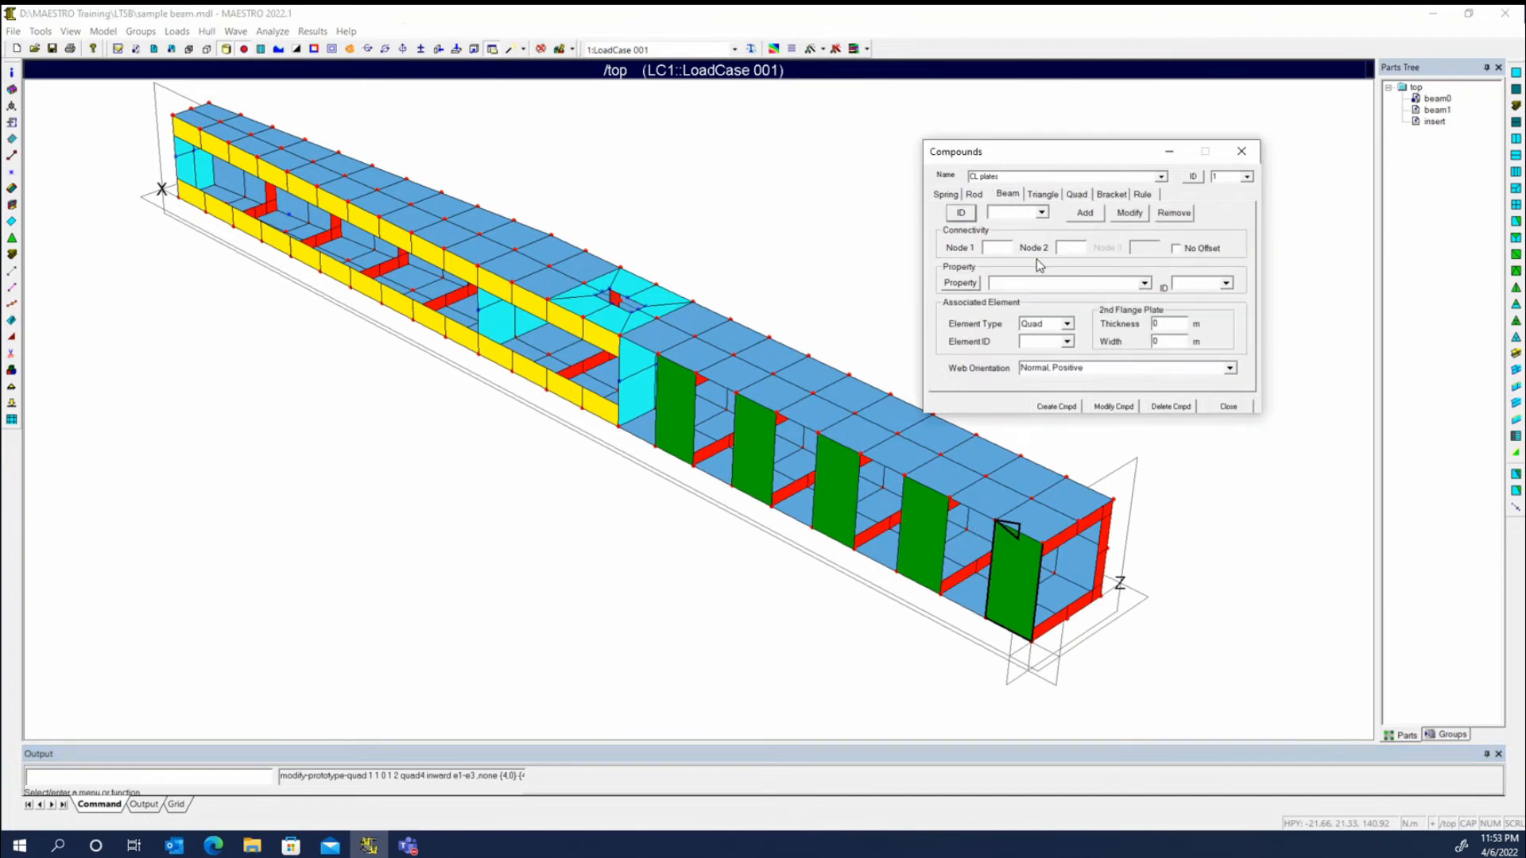
left_click(959, 214)
left_click(995, 524)
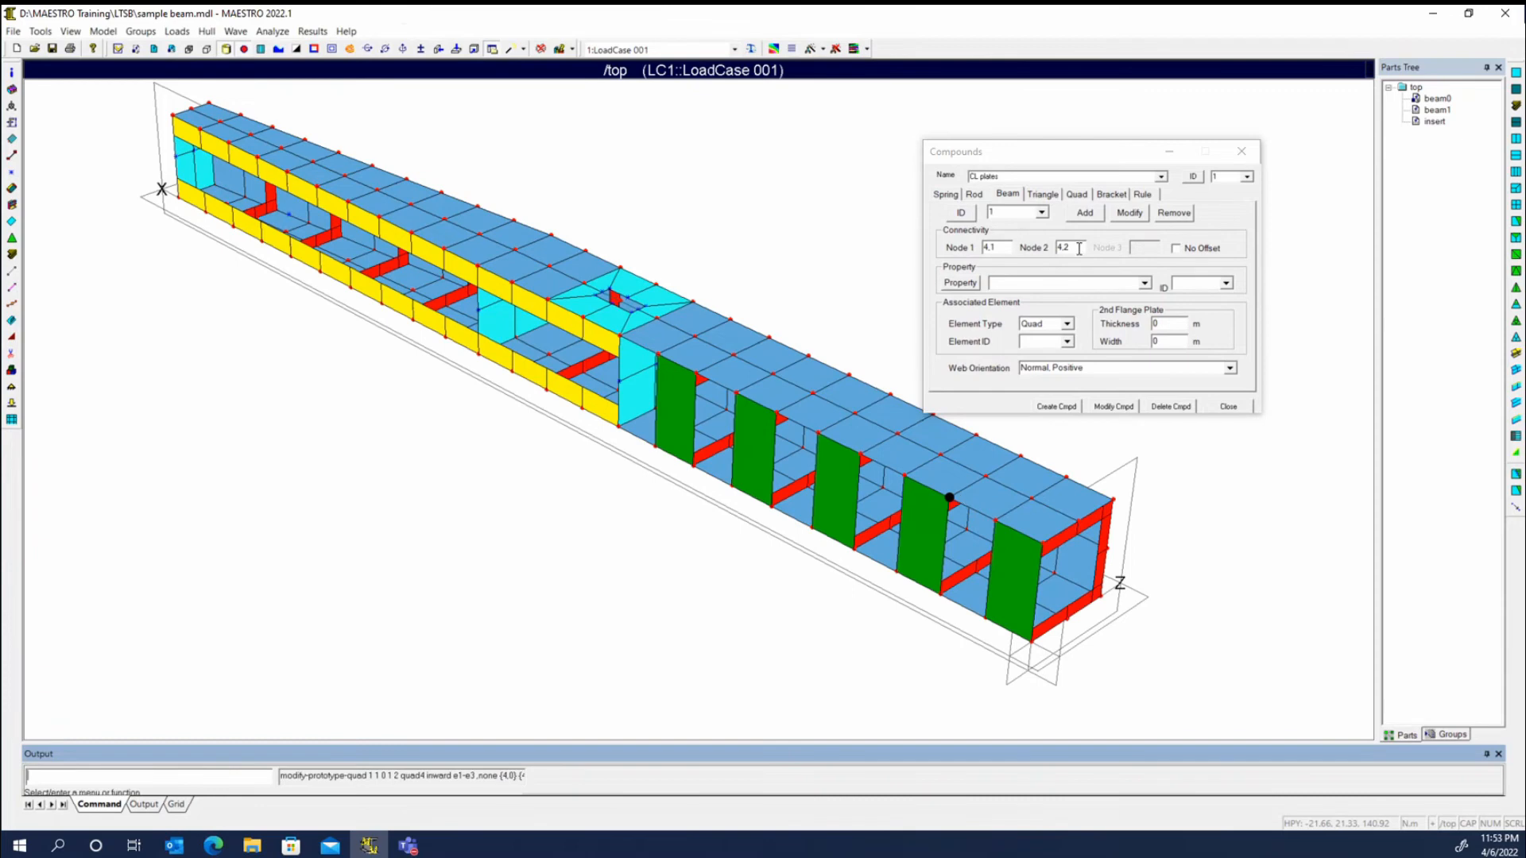
left_click(1143, 284)
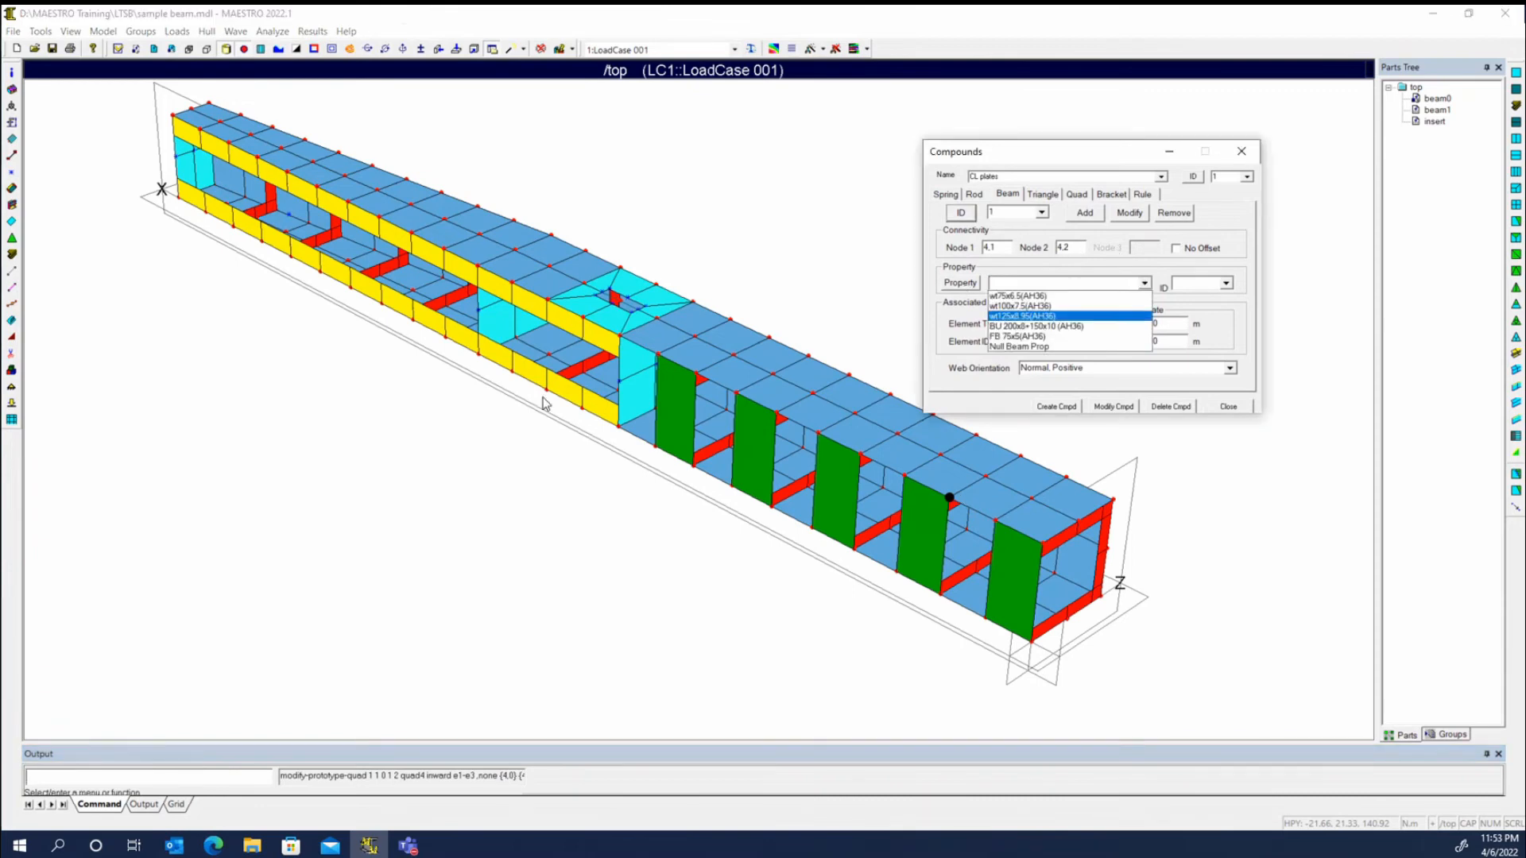
left_click(1027, 316)
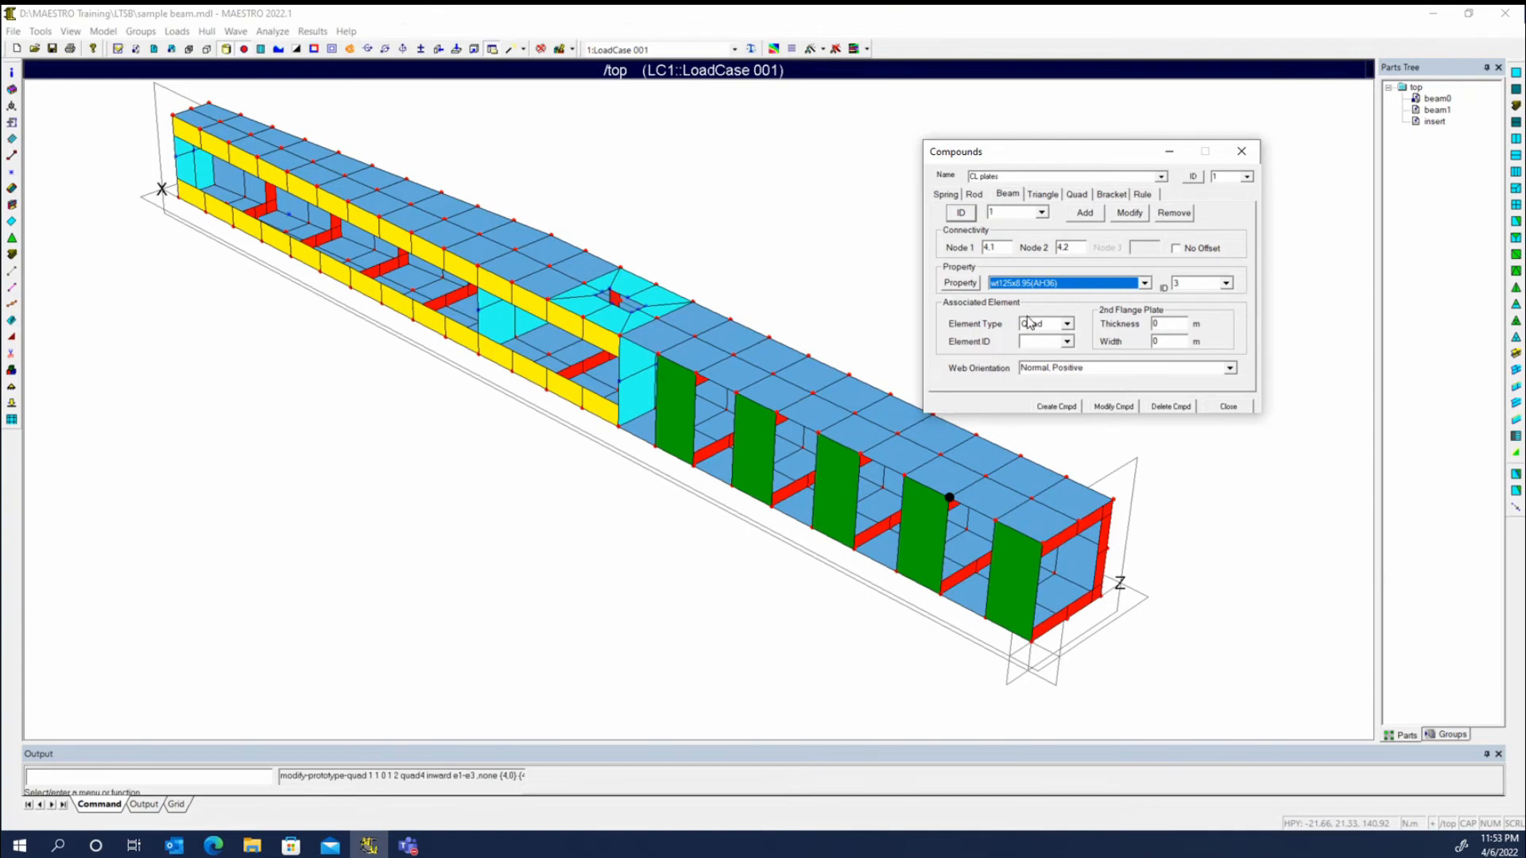
Set beam 1's web orientation to the vector (0,-1,0) and add the beam to the compound
left_click(1109, 369)
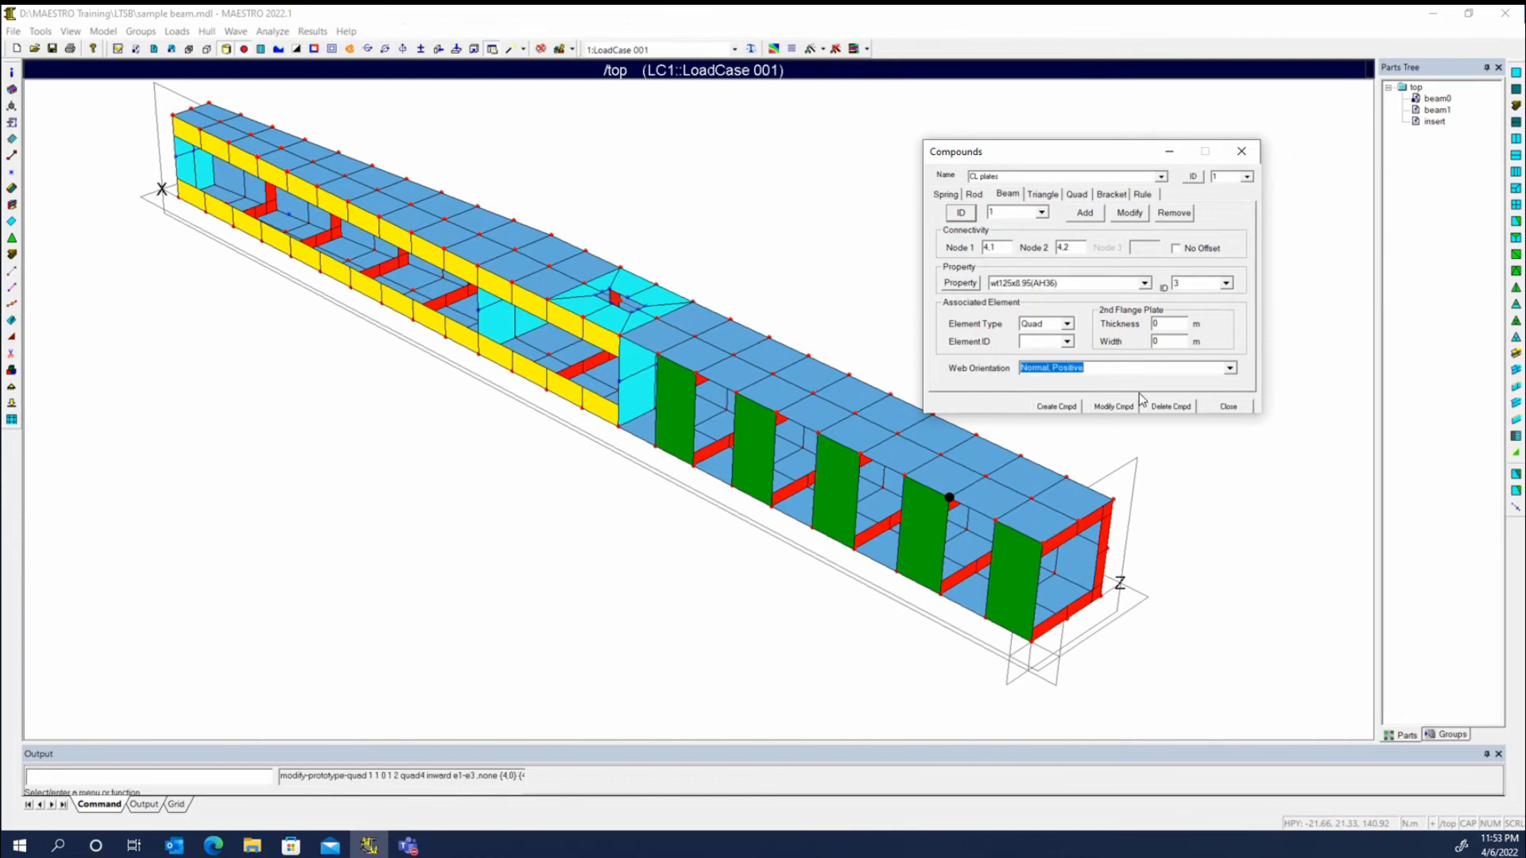
key("BackSpace")
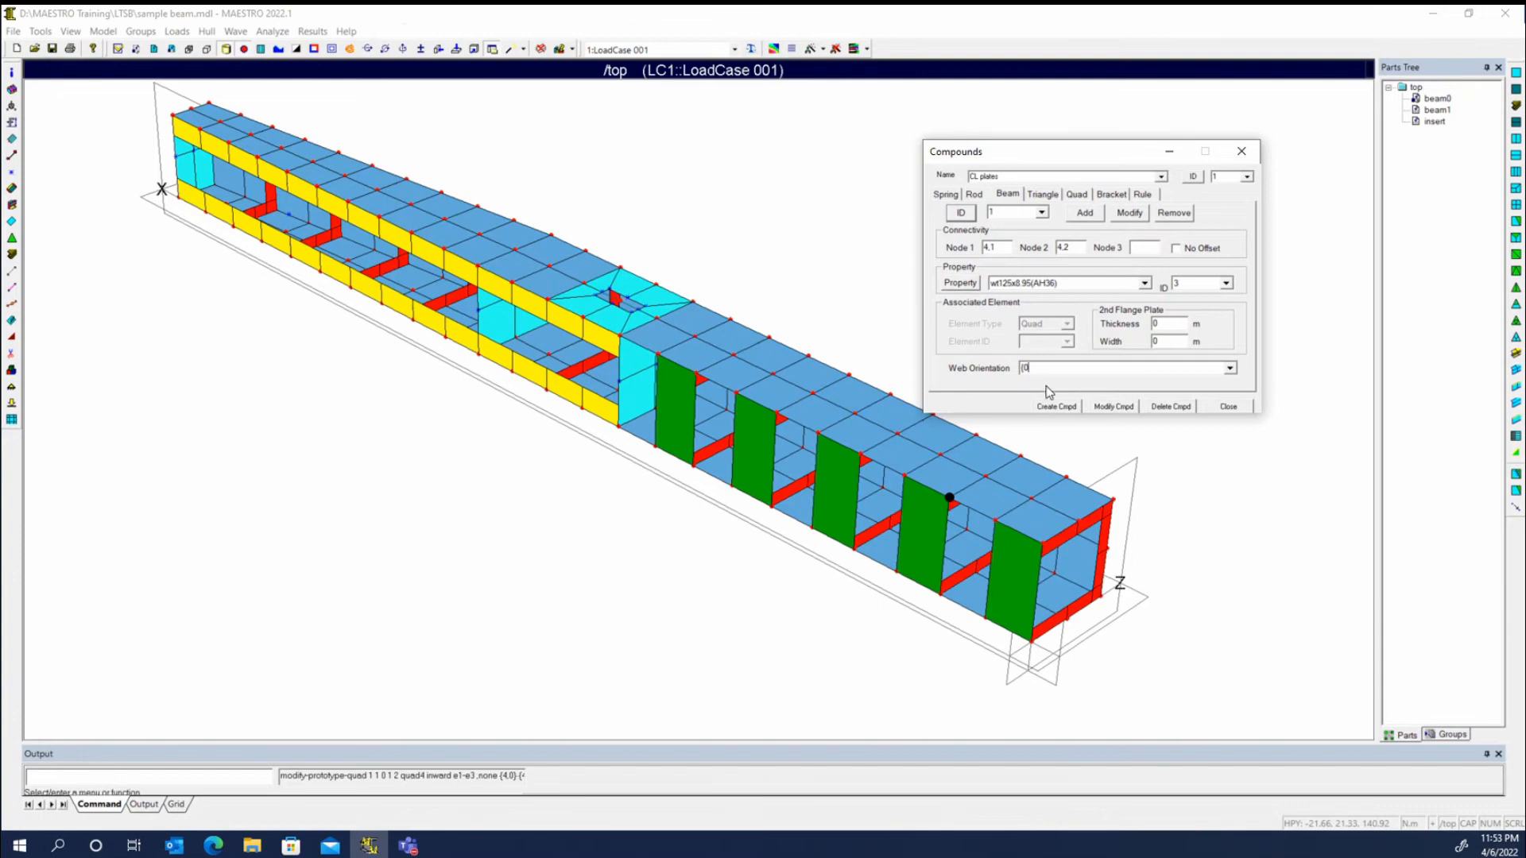
left_click(1230, 369)
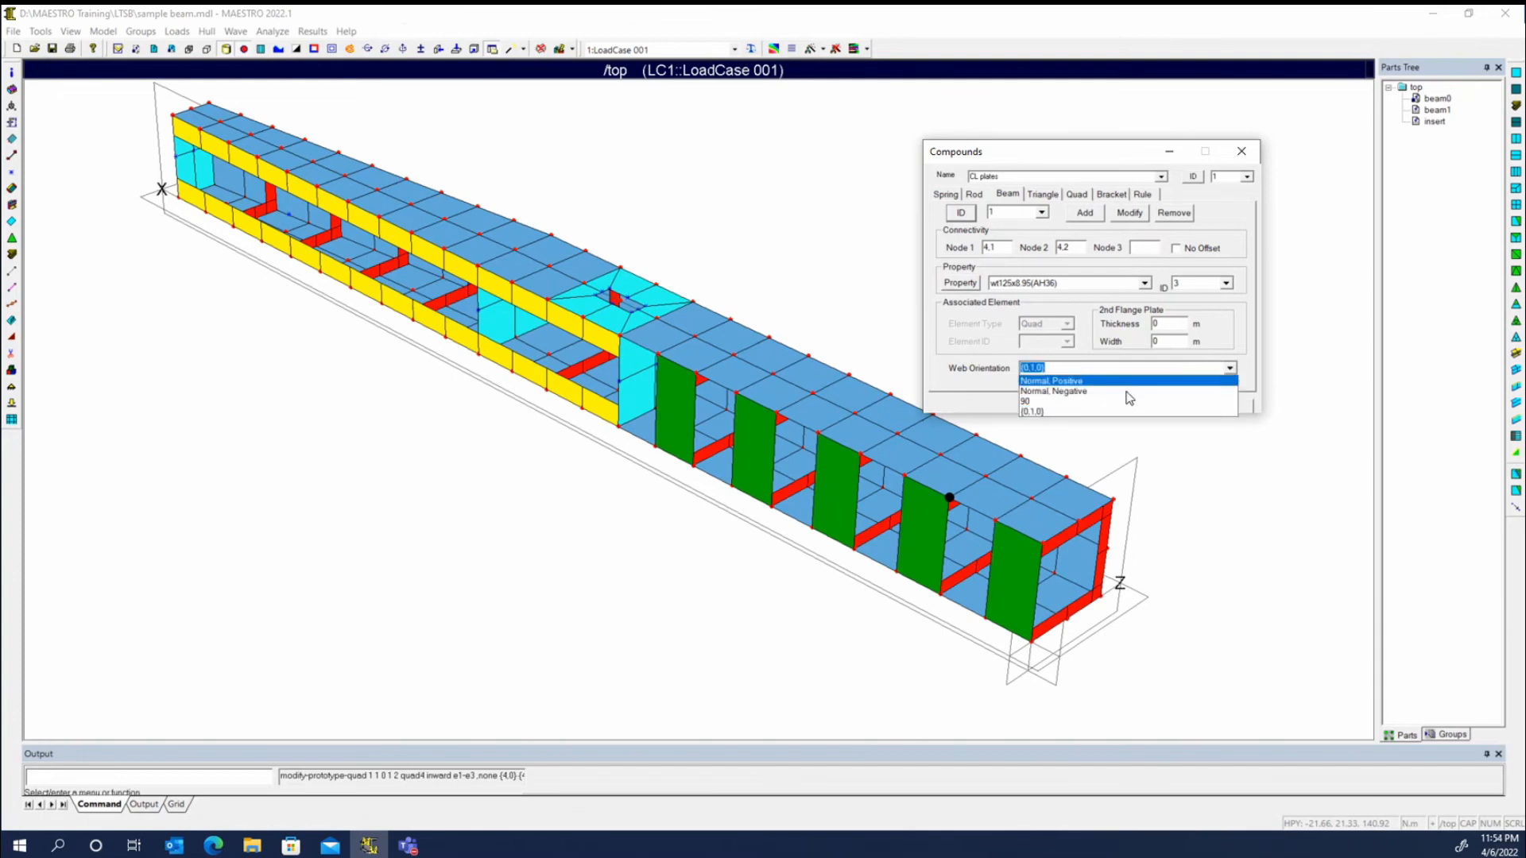
left_click(1065, 412)
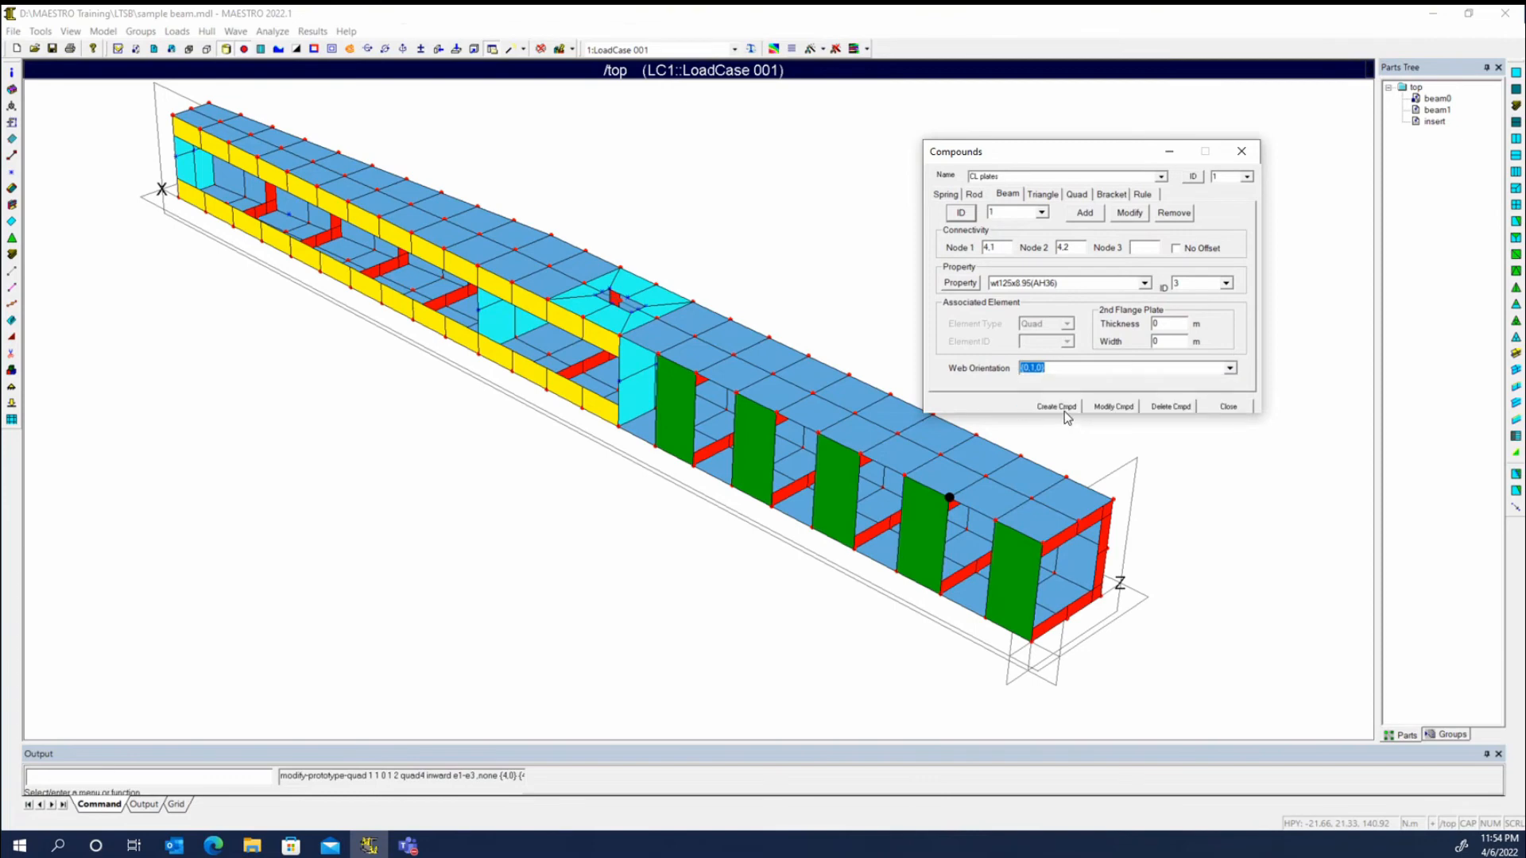
left_click(1033, 368)
type("-")
left_click(1085, 214)
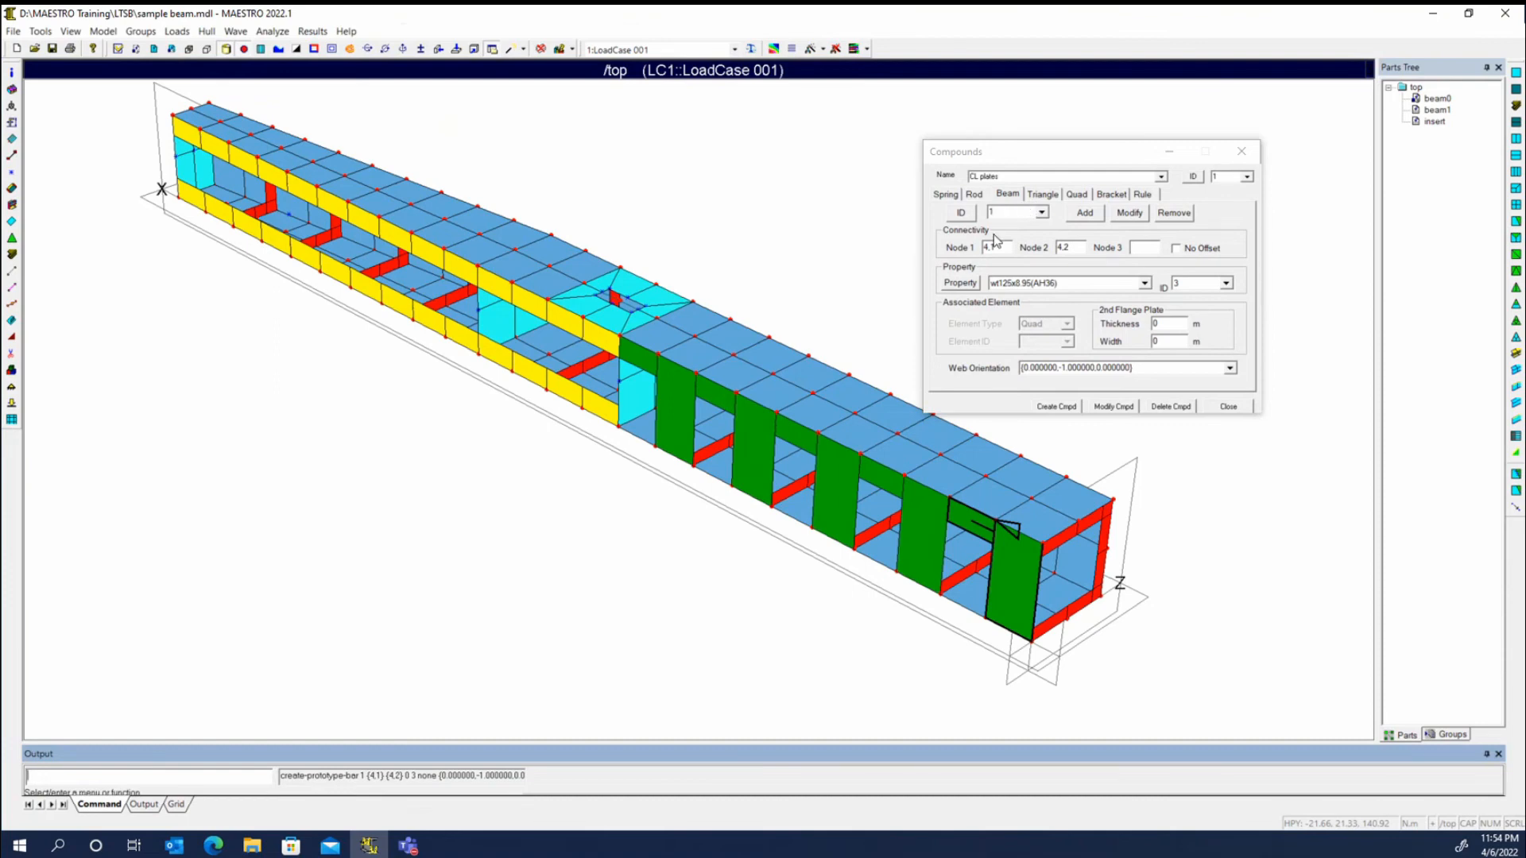
Add beam 2 to the compound between nodes 1.1 and 1.2, with web orientation (0,1,0) and property wt125x8.95(AH36)
left_click(961, 213)
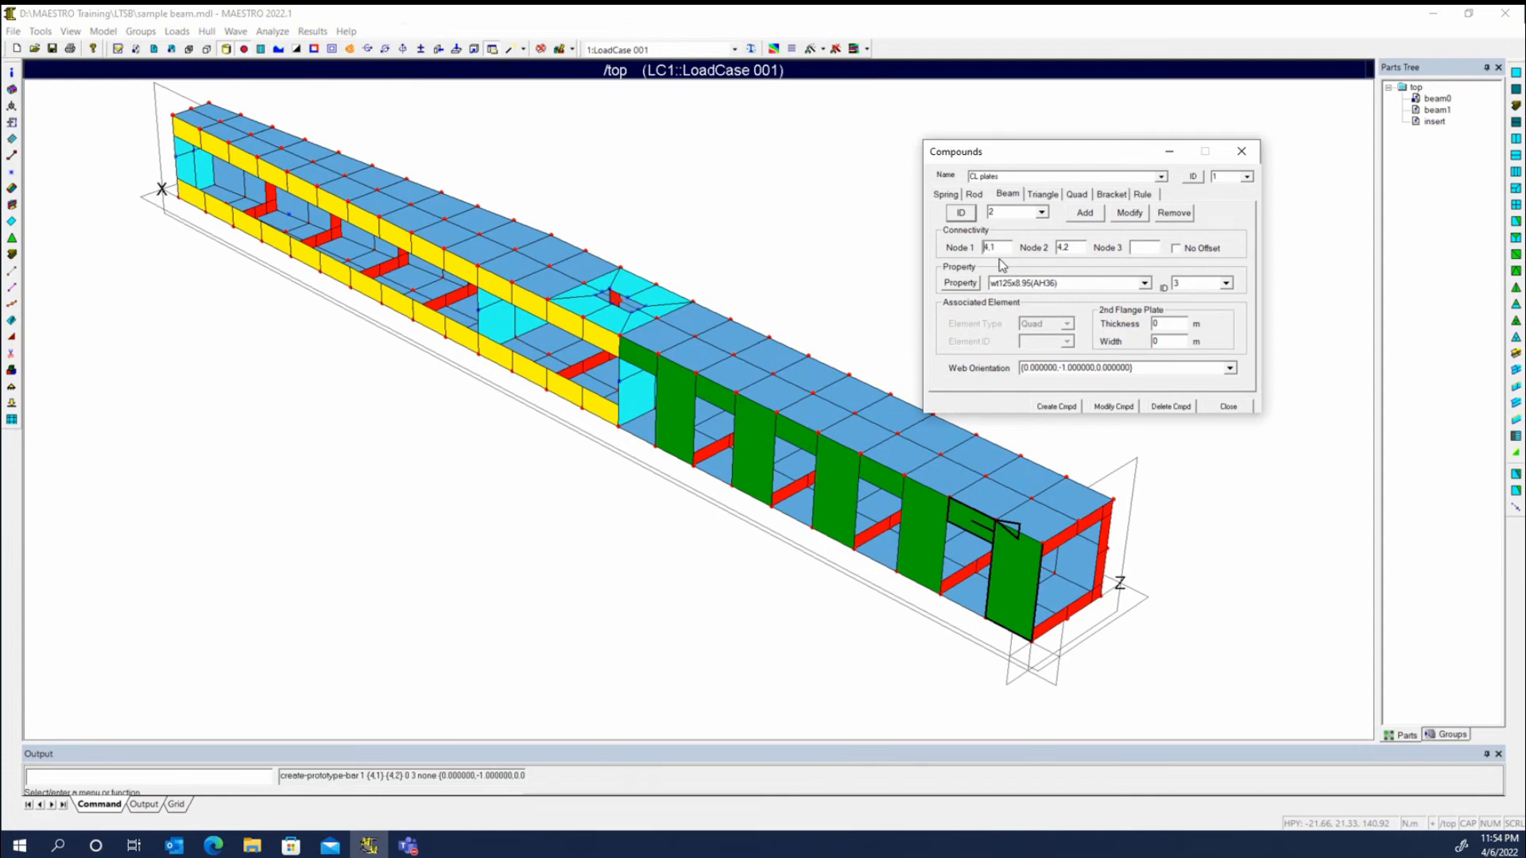
left_click(987, 617)
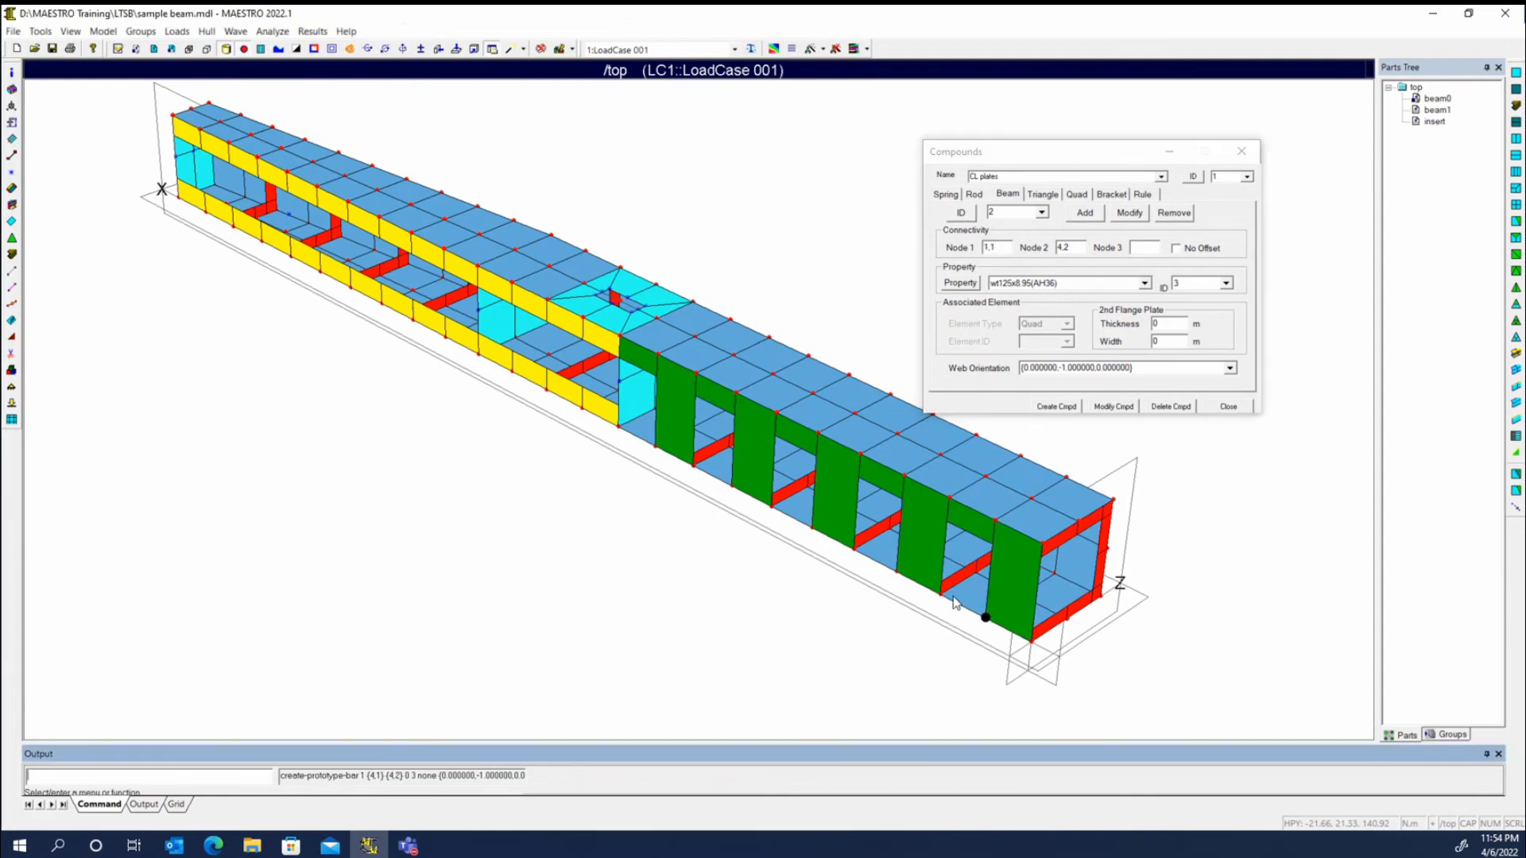
left_click(941, 594)
left_click(1062, 368)
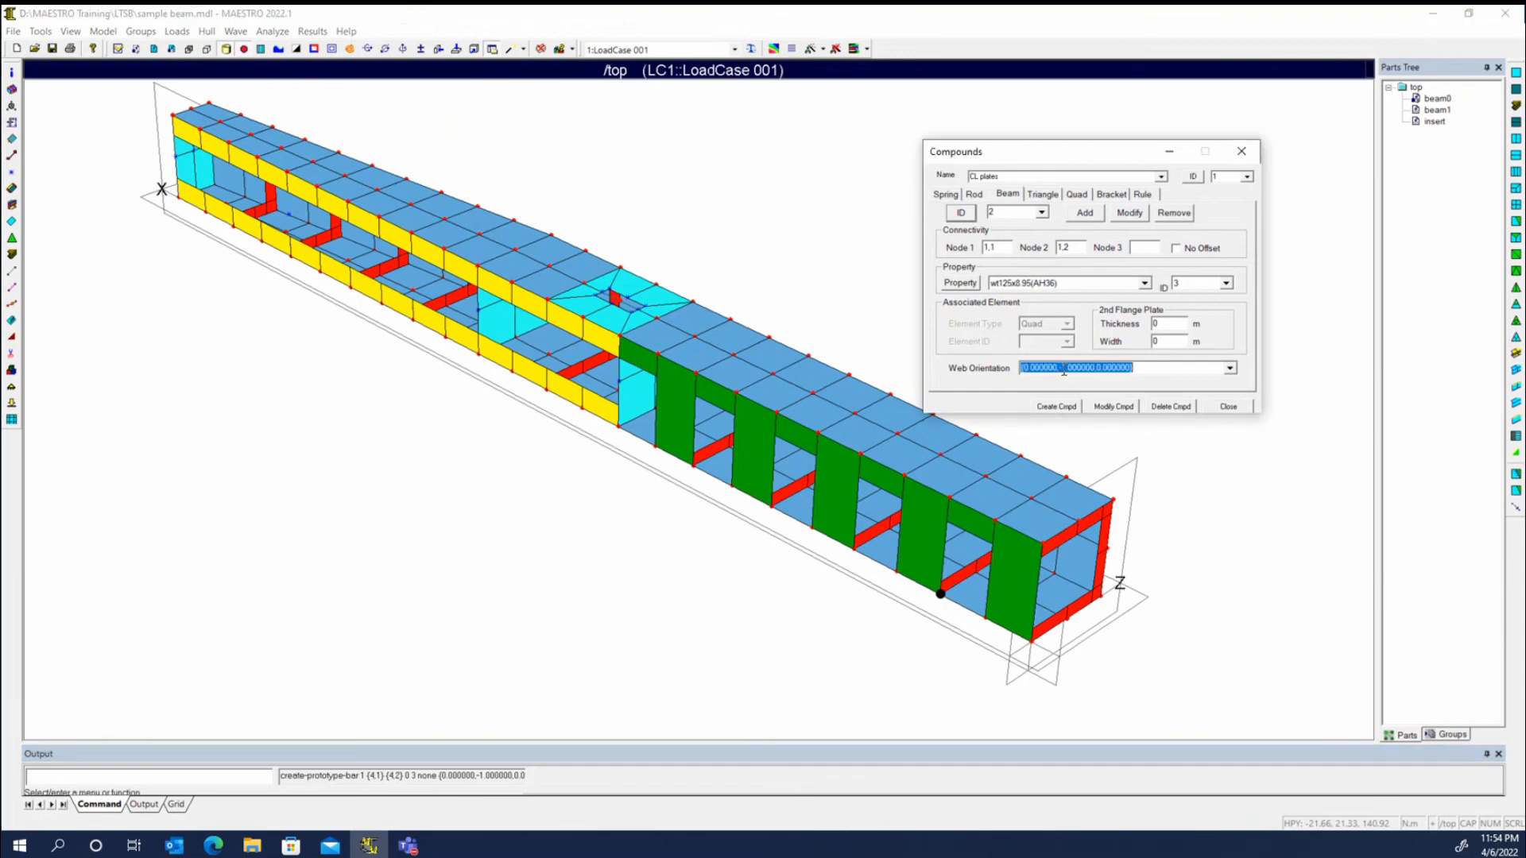
left_click(1061, 369)
key("BackSpace")
left_click(1086, 214)
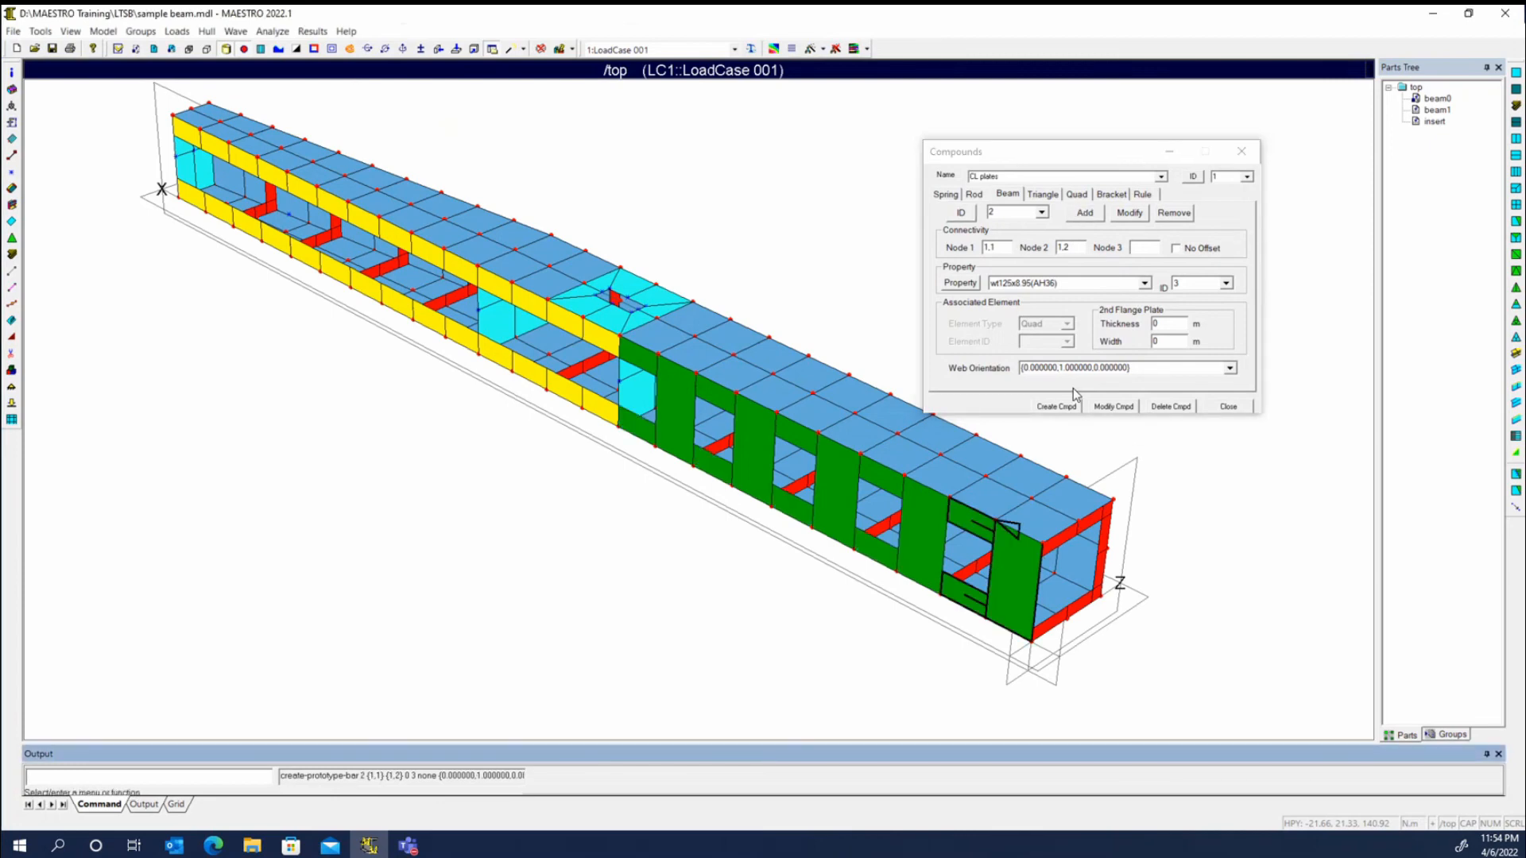
Check the compound's section rule and close the compound definition
left_click(1144, 194)
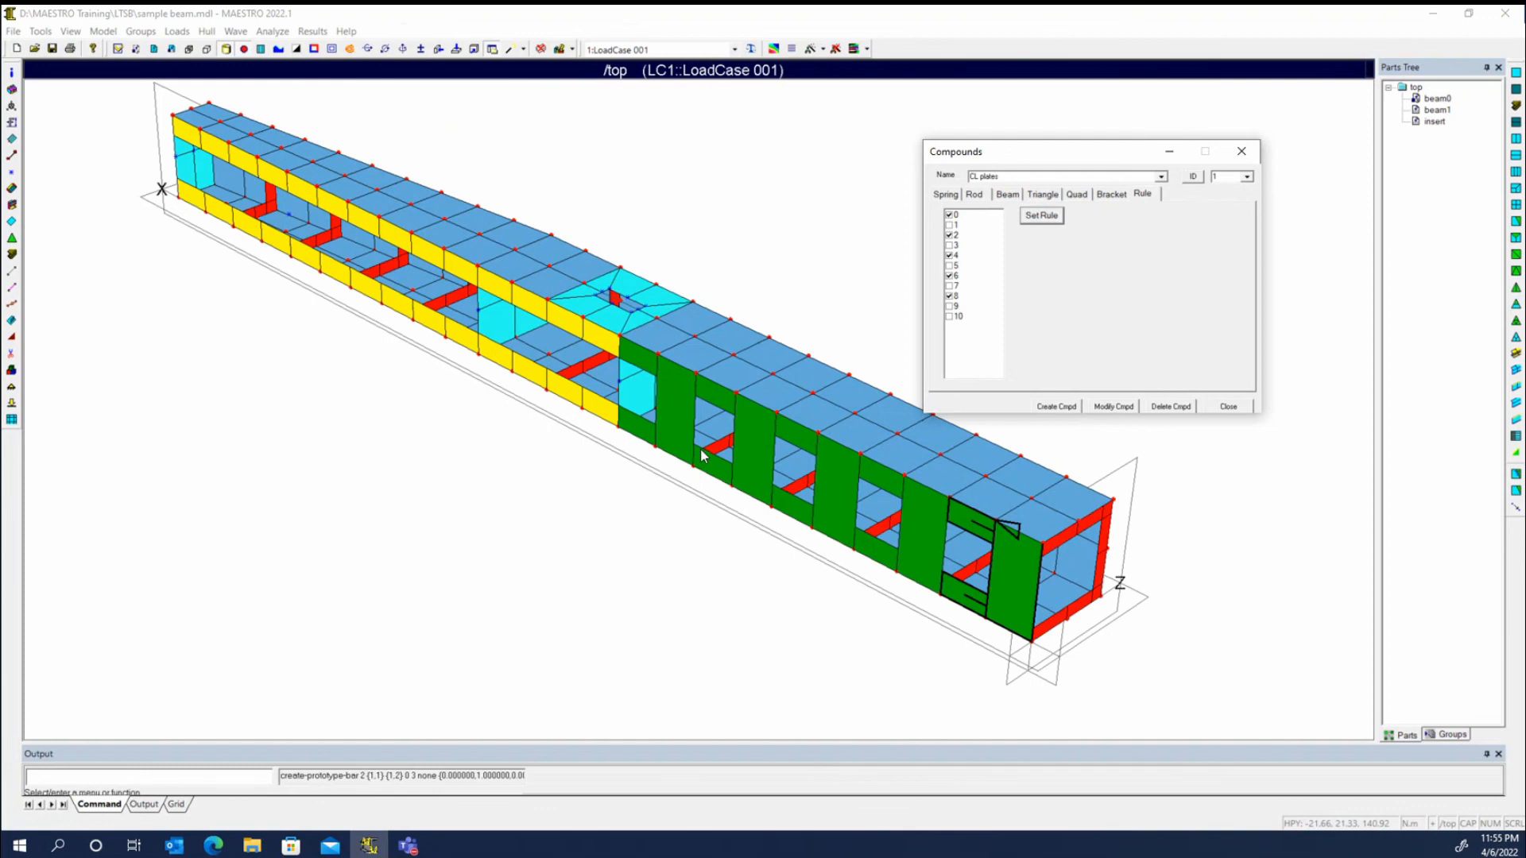
left_click(1228, 407)
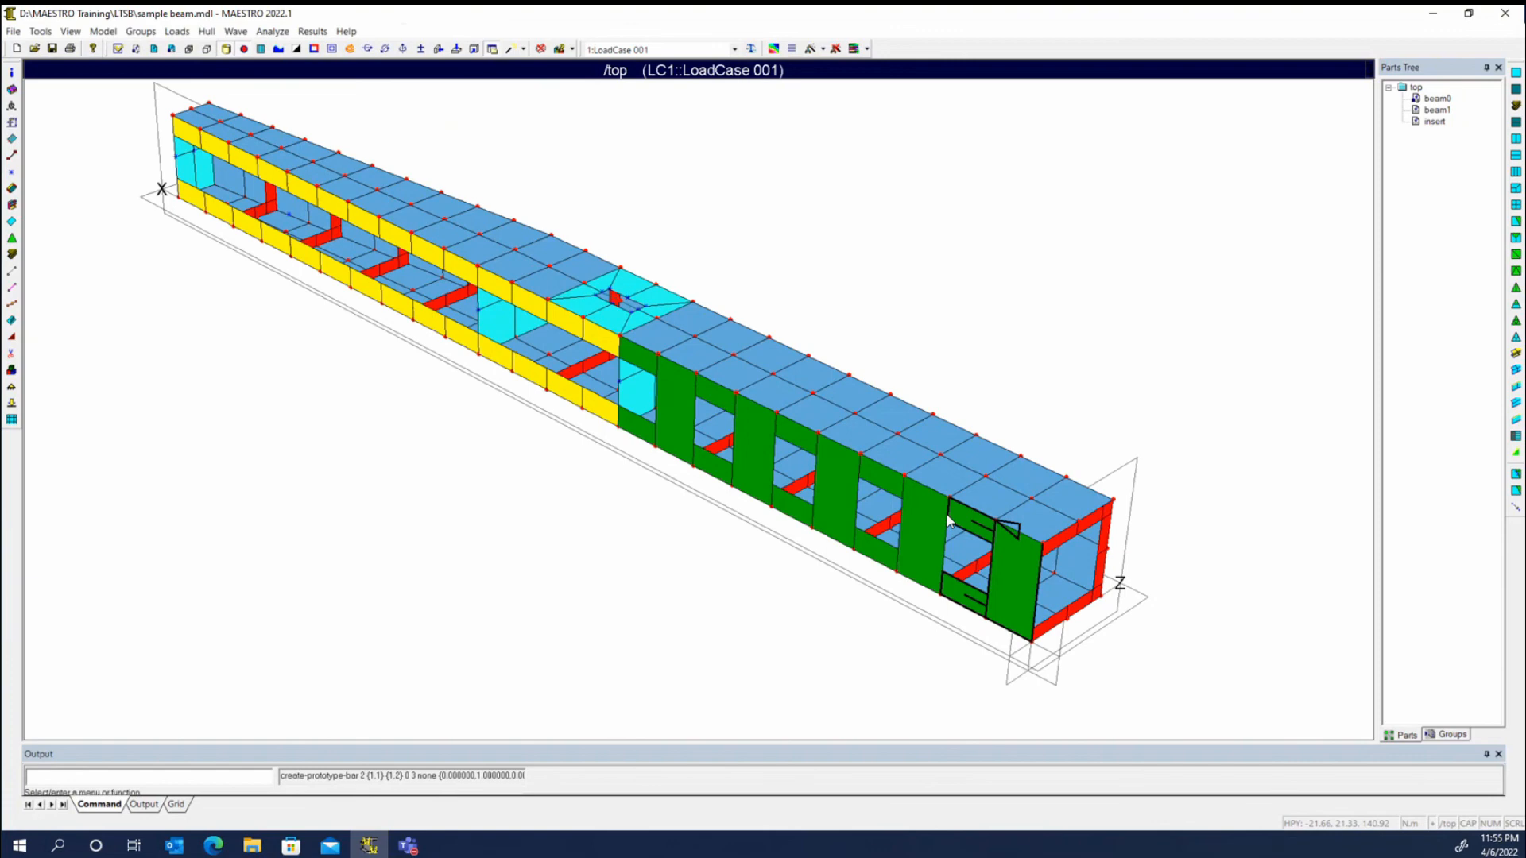
right_click(538, 535)
left_click(593, 785)
Display the model coloured by plate property ID
left_click(70, 32)
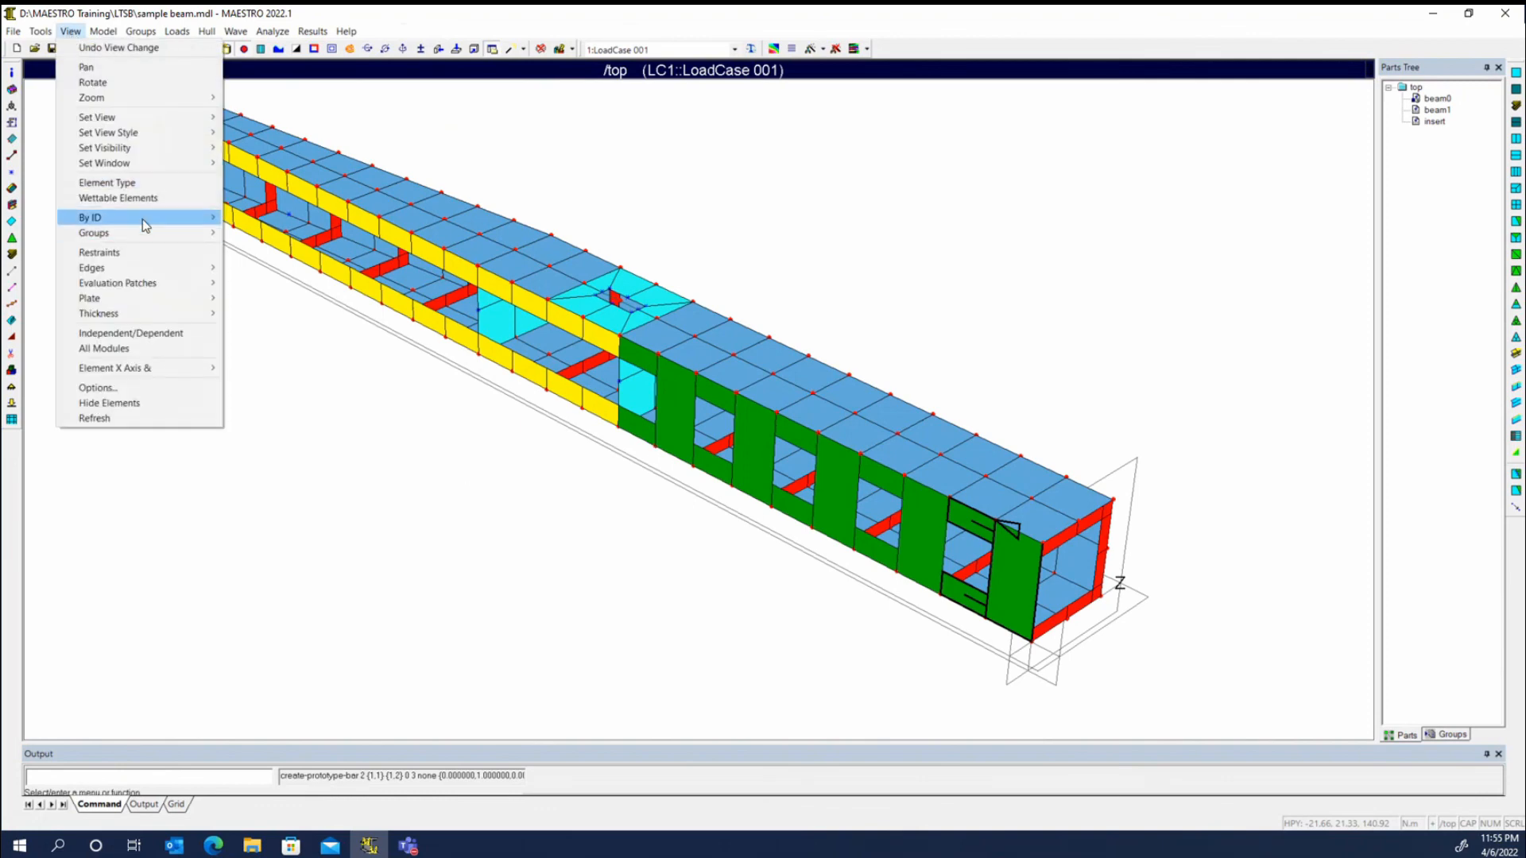
mouse_move(173, 217)
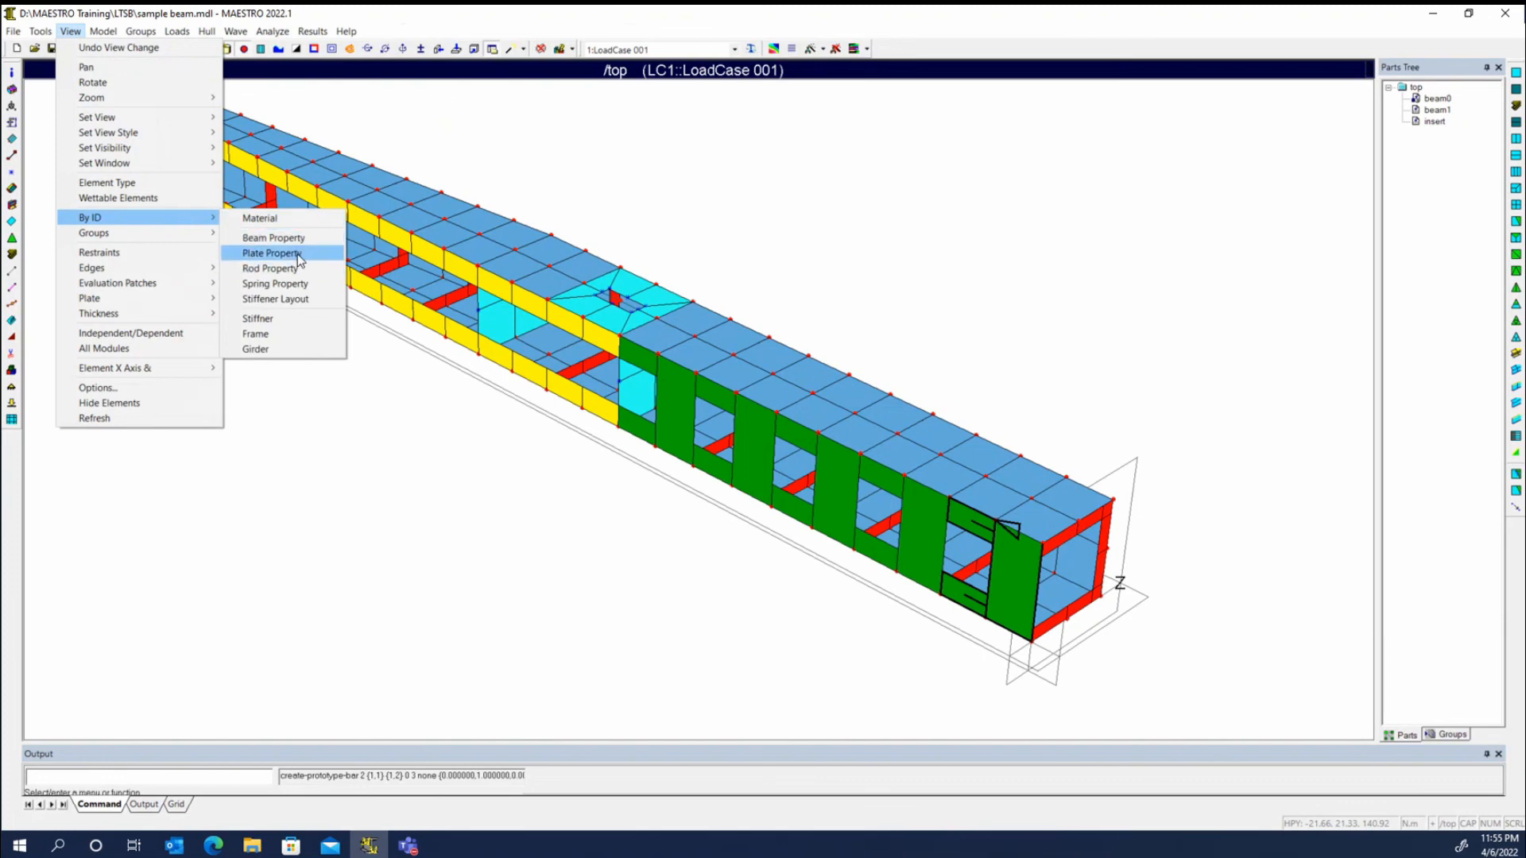
left_click(271, 253)
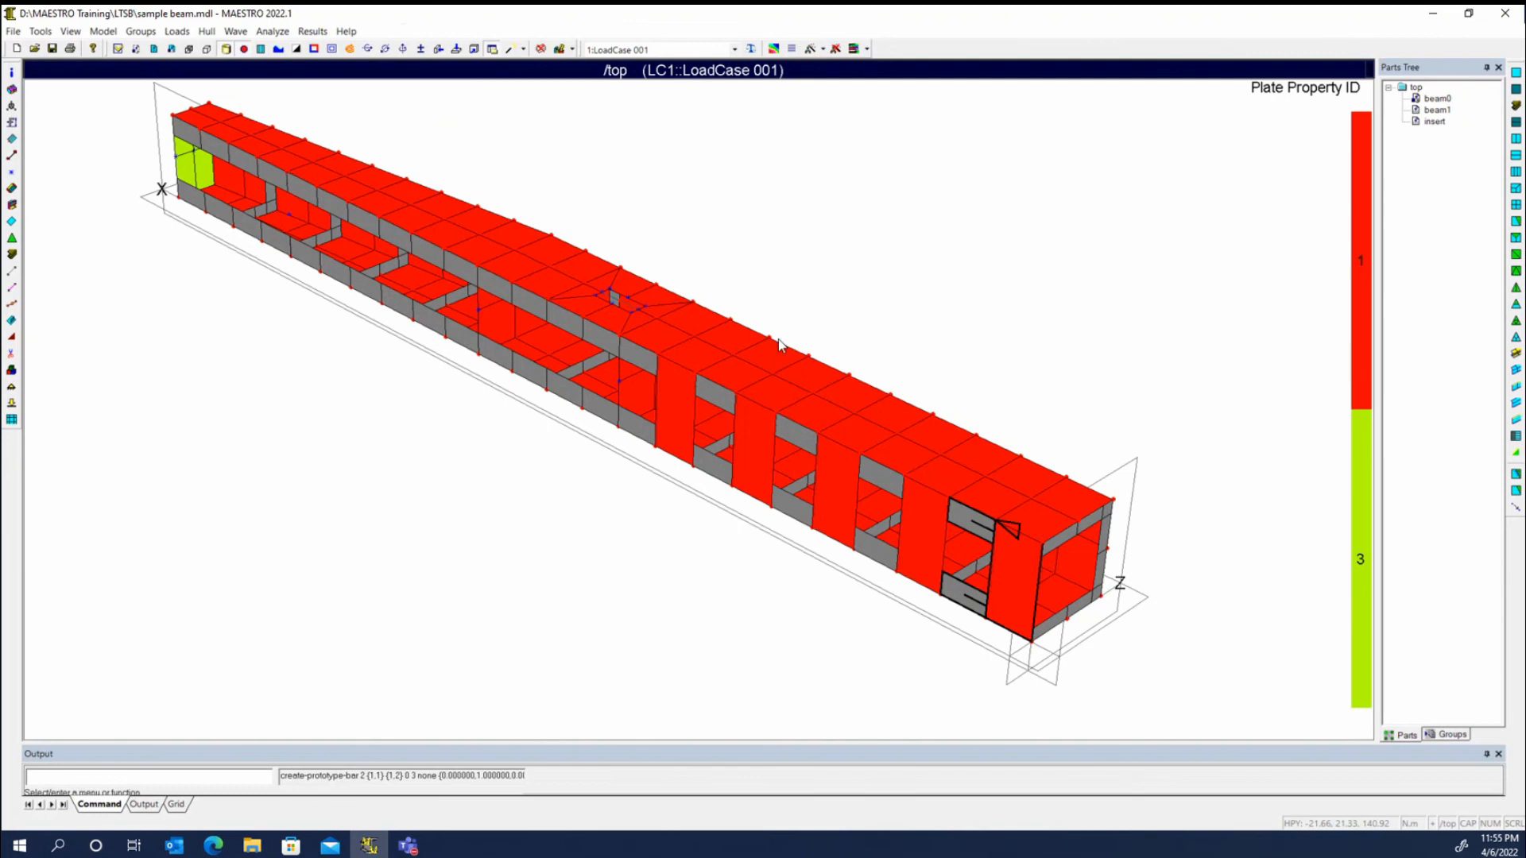
Display the model coloured by beam property ID
left_click(71, 31)
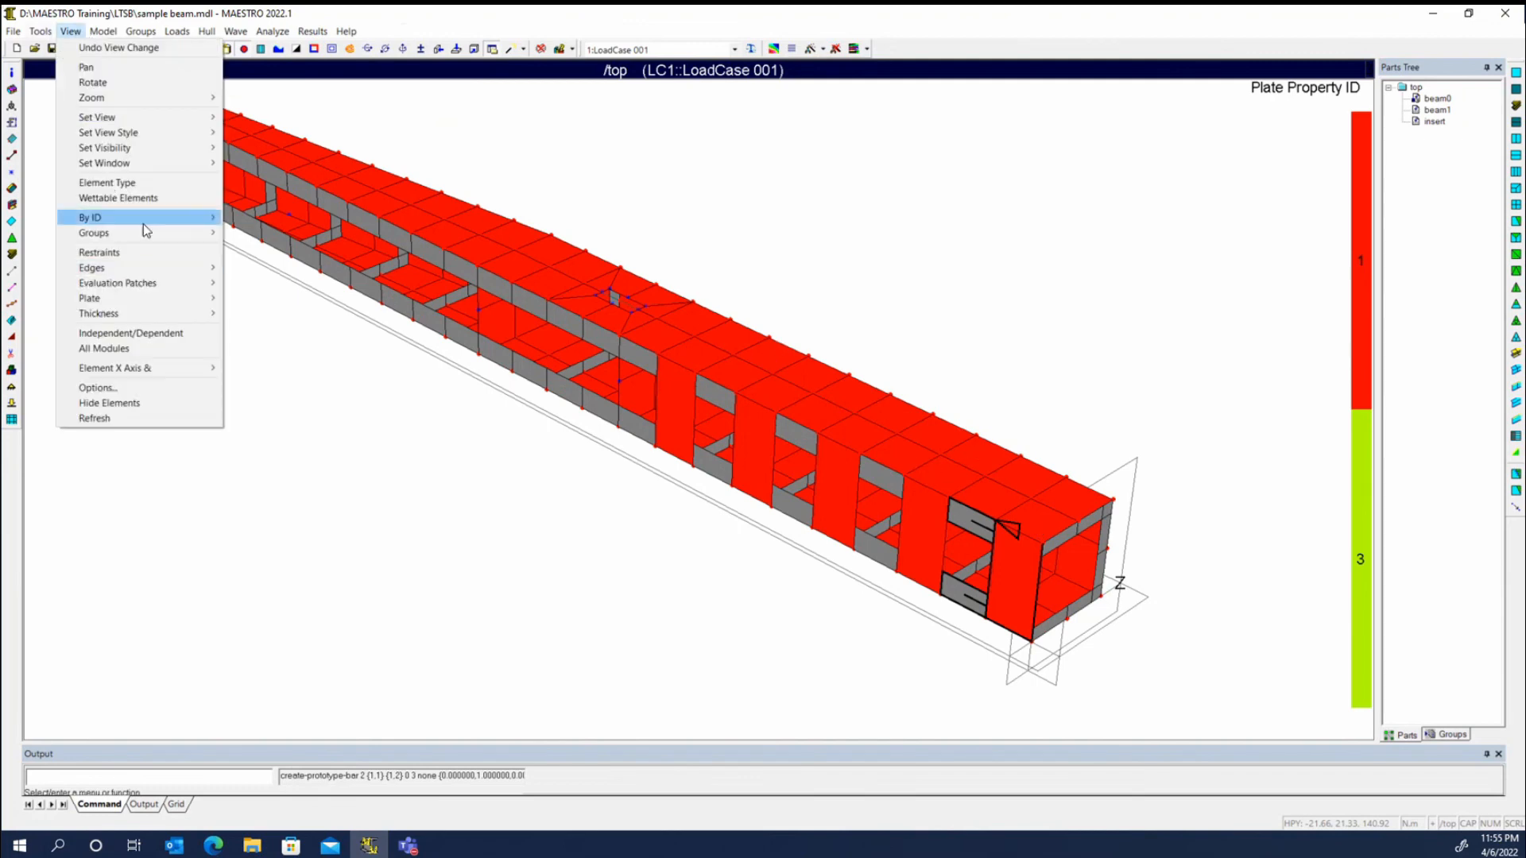
mouse_move(147, 219)
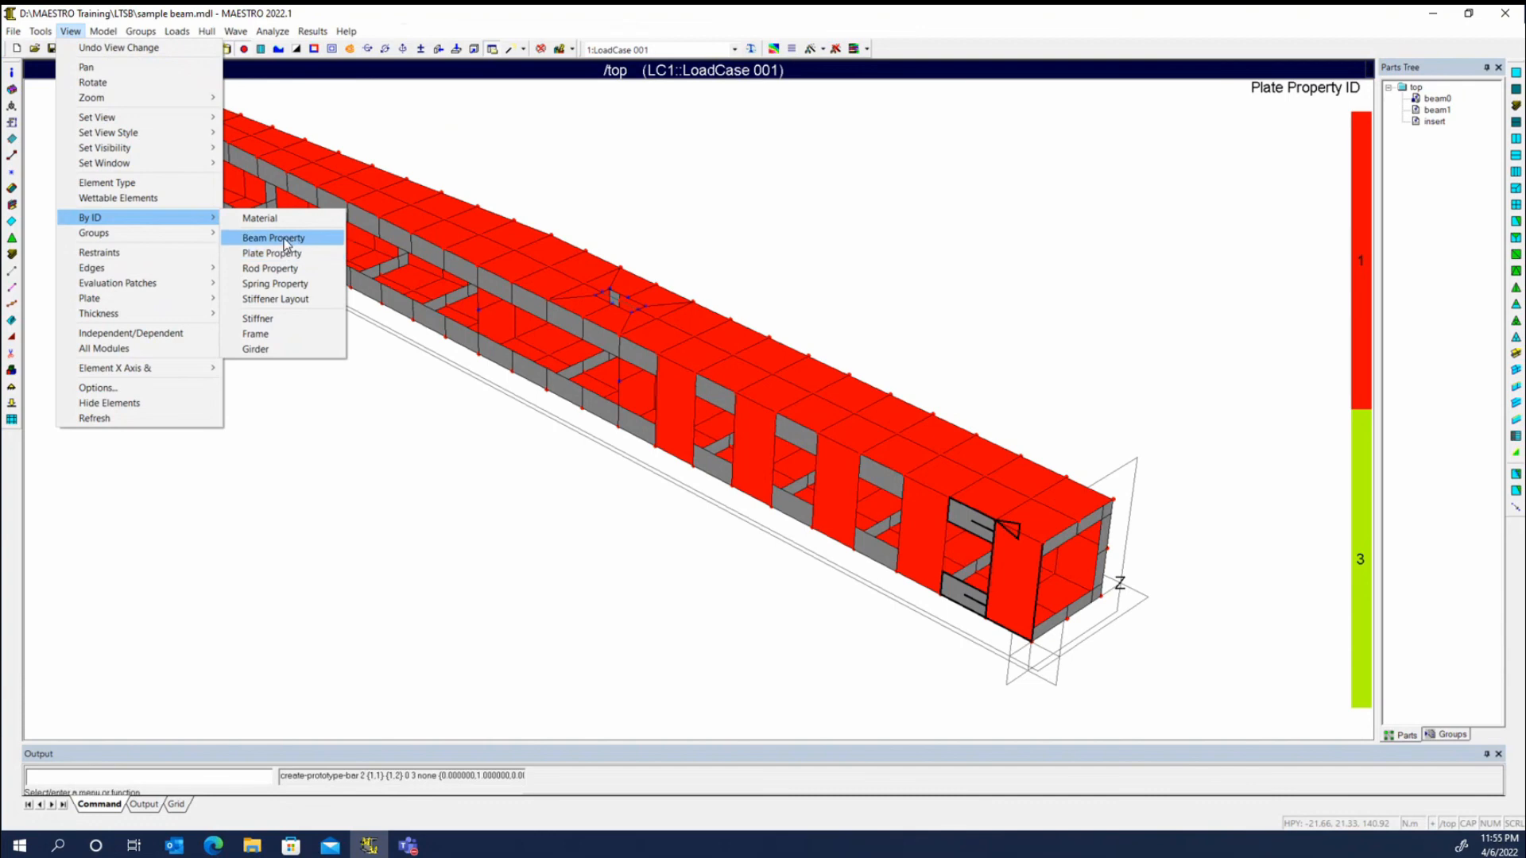
left_click(273, 237)
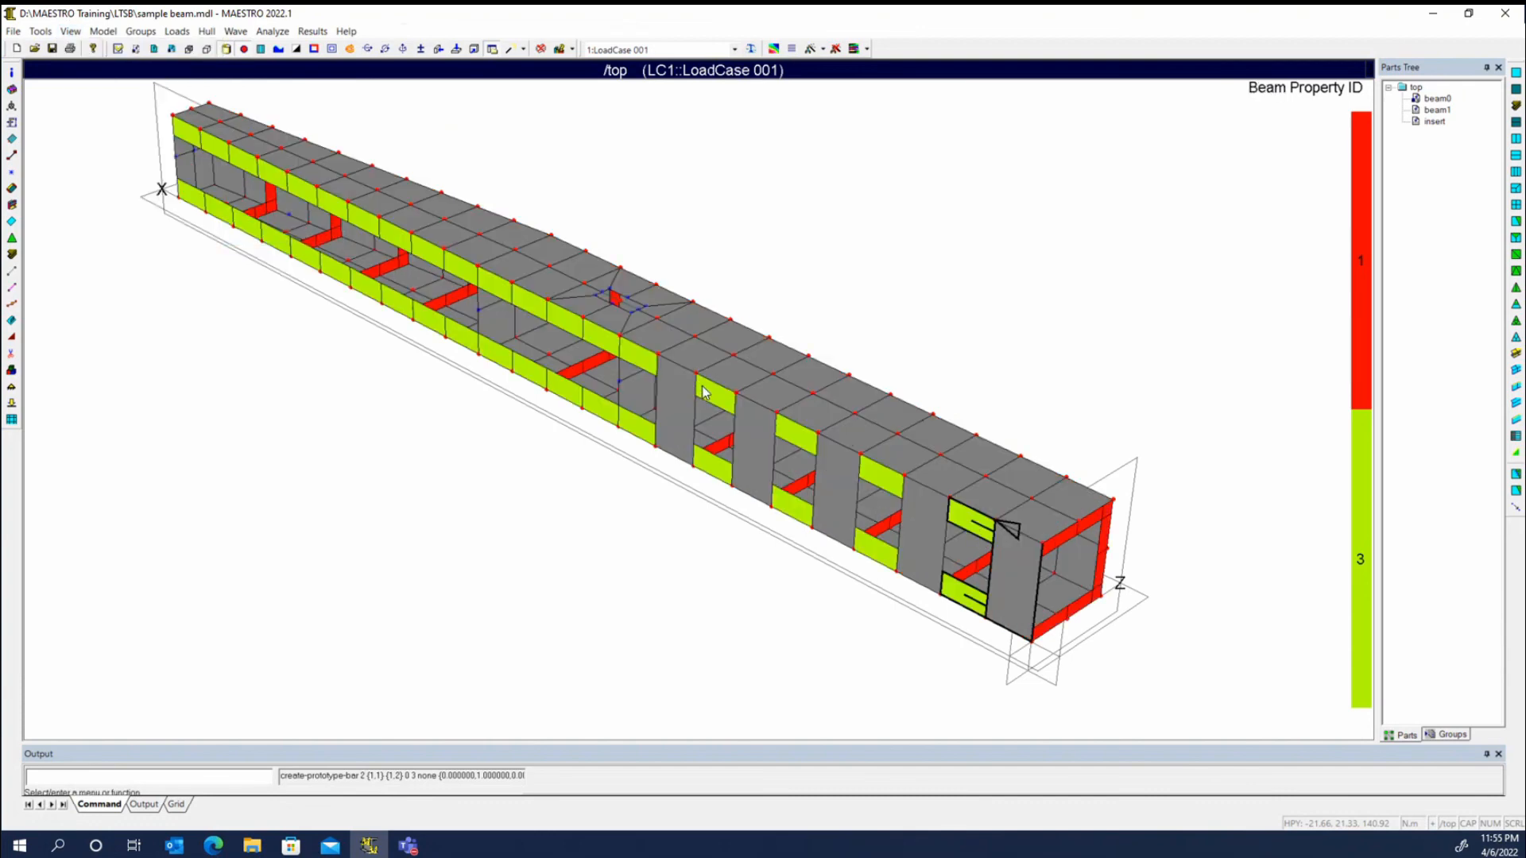
Clear the compound highlight and return the model display to element type colouring
key("Escape")
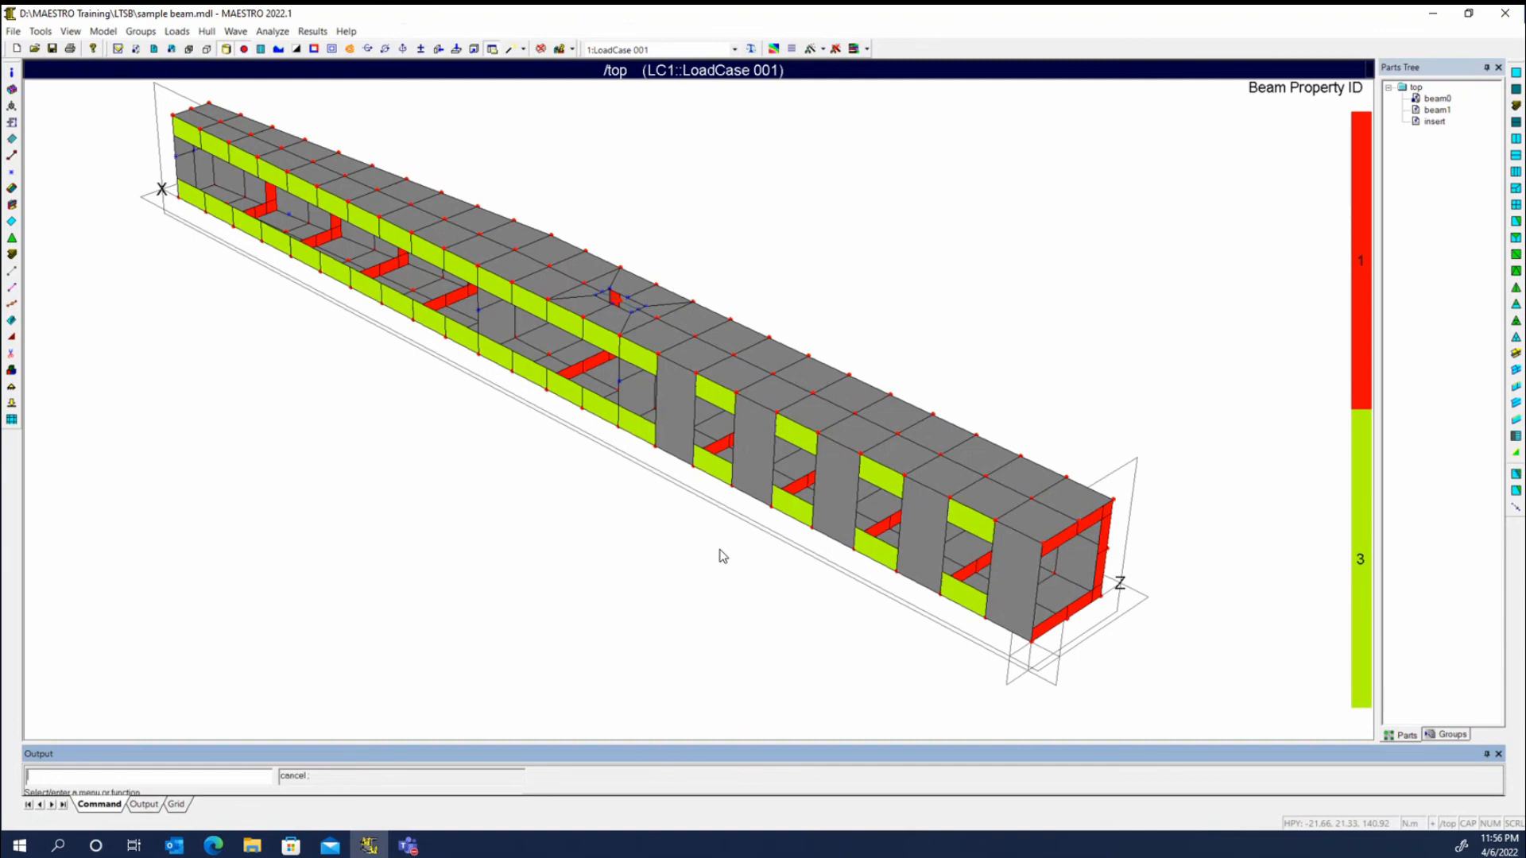
right_click(862, 234)
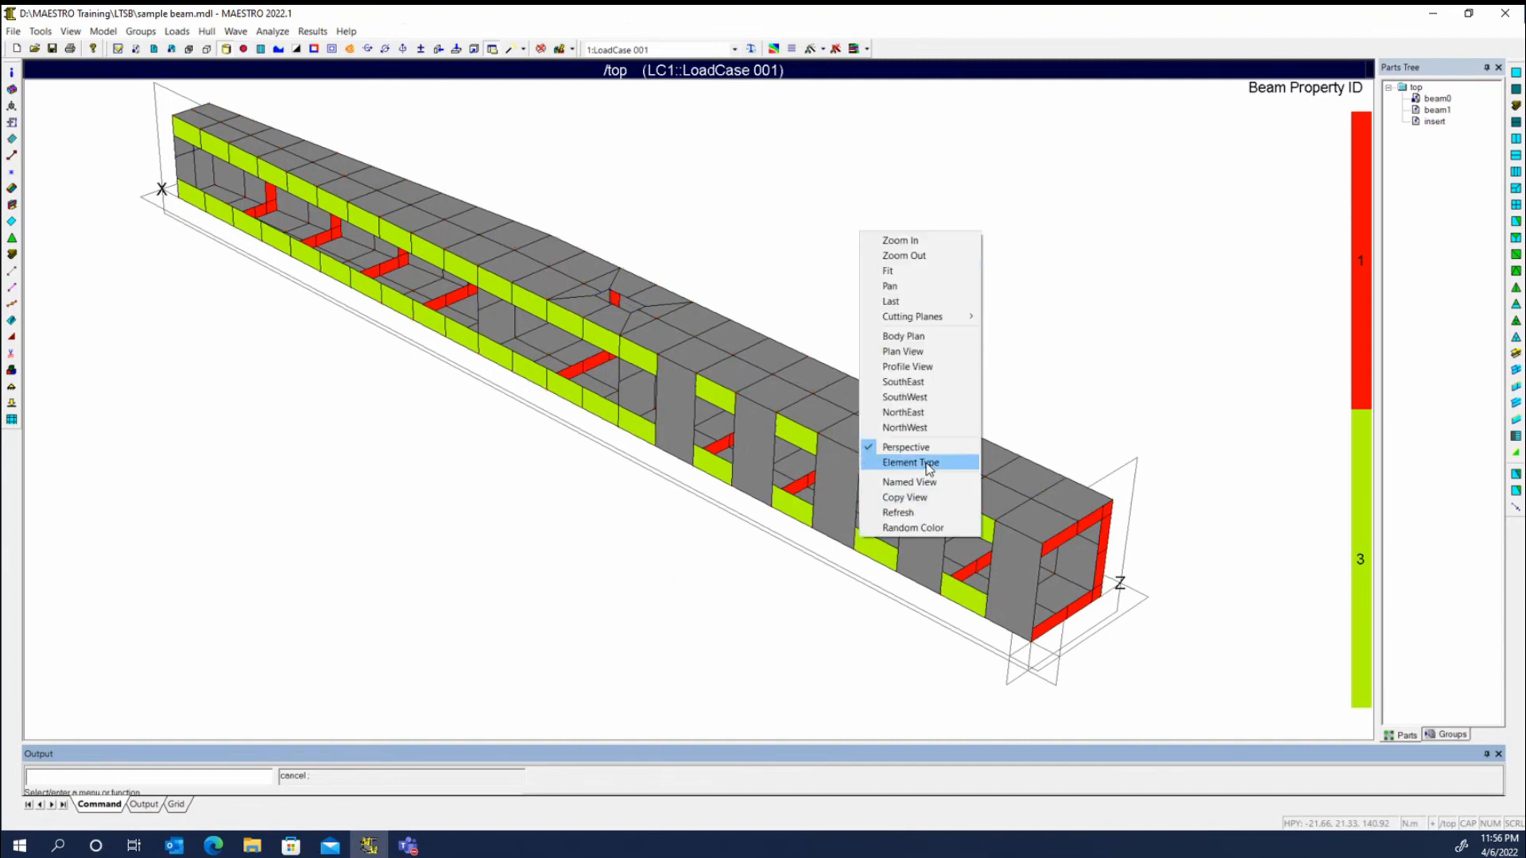